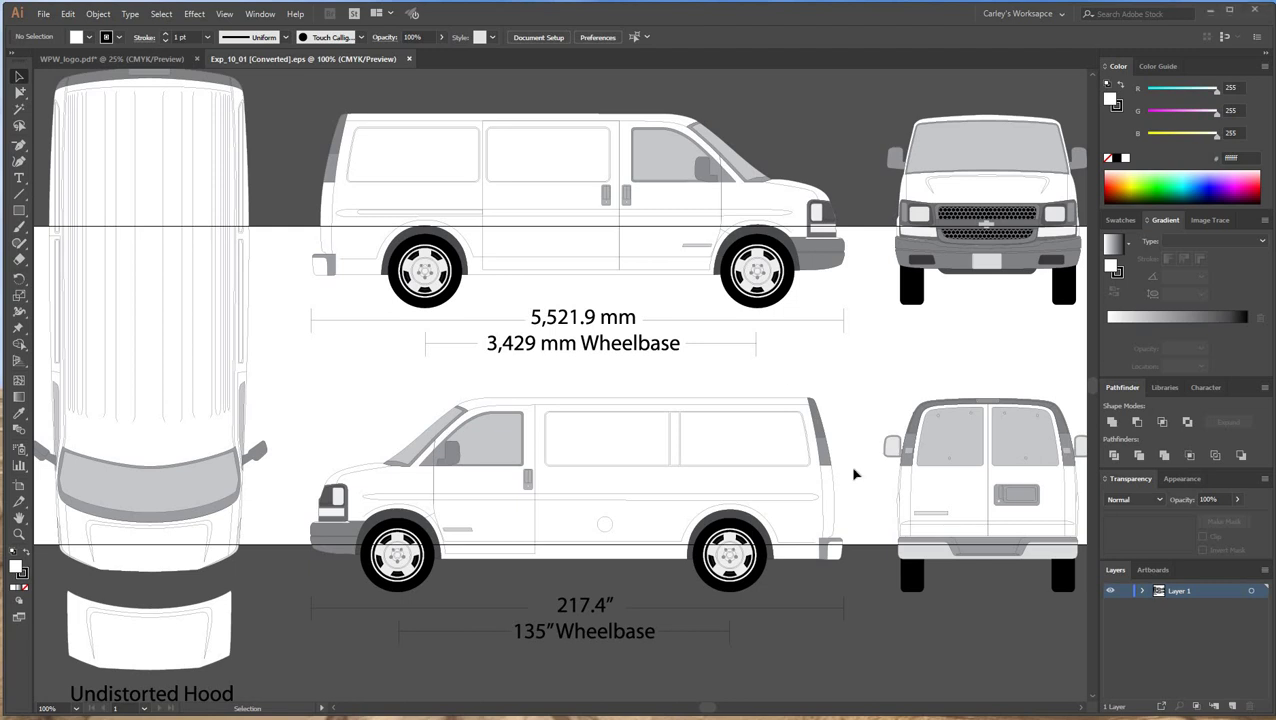
# Scale all of the van template artwork uniformly to 200%, including corners, strokes and effects.
pyautogui.hotkey('ctrl', '-')
pyautogui.hotkey('ctrl', '-')
pyautogui.moveTo(604, 447); pyautogui.dragTo(778, 522)
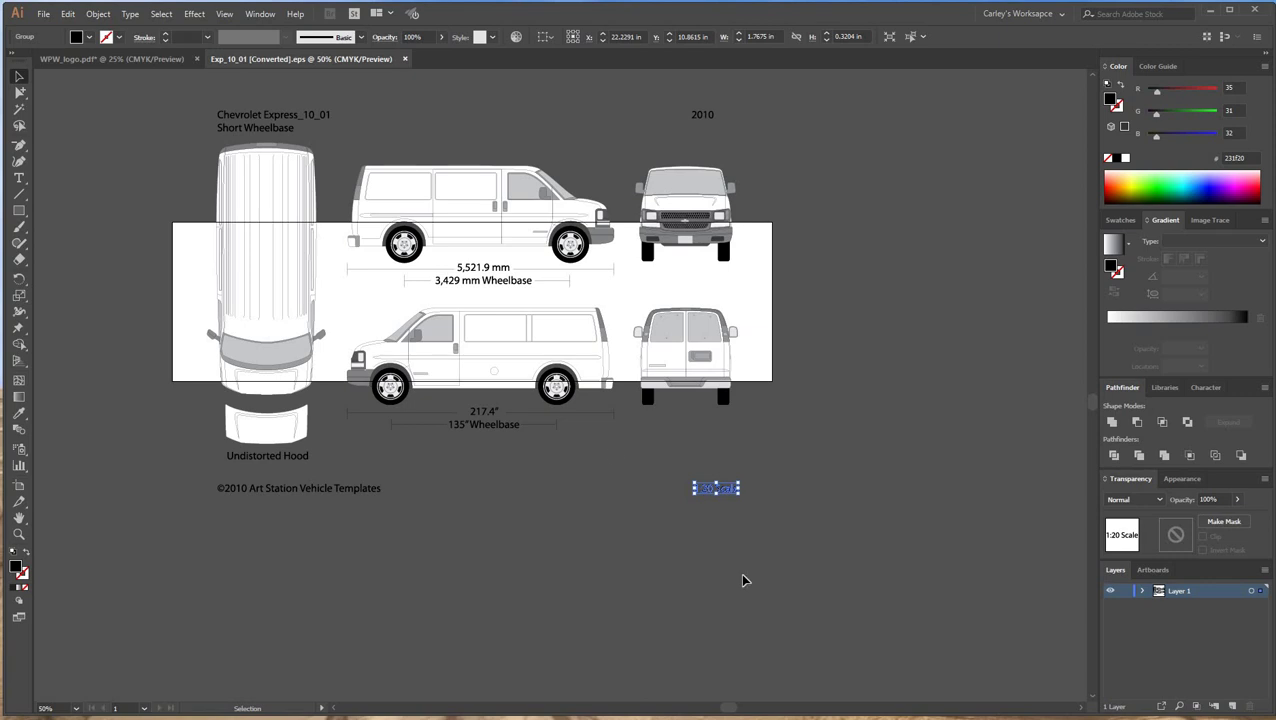
pyautogui.click(743, 578)
pyautogui.hotkey('ctrl', '-')
pyautogui.moveTo(166, 112); pyautogui.dragTo(828, 553)
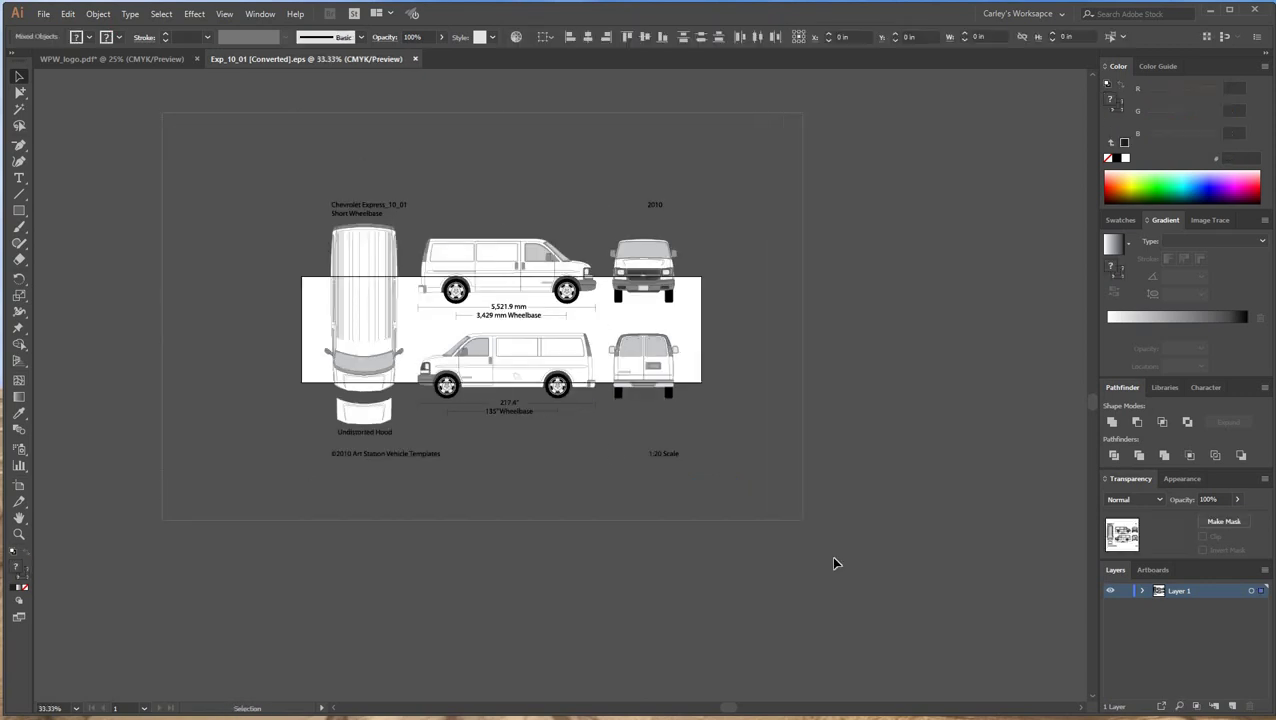
pyautogui.scroll(2, 794, 578)
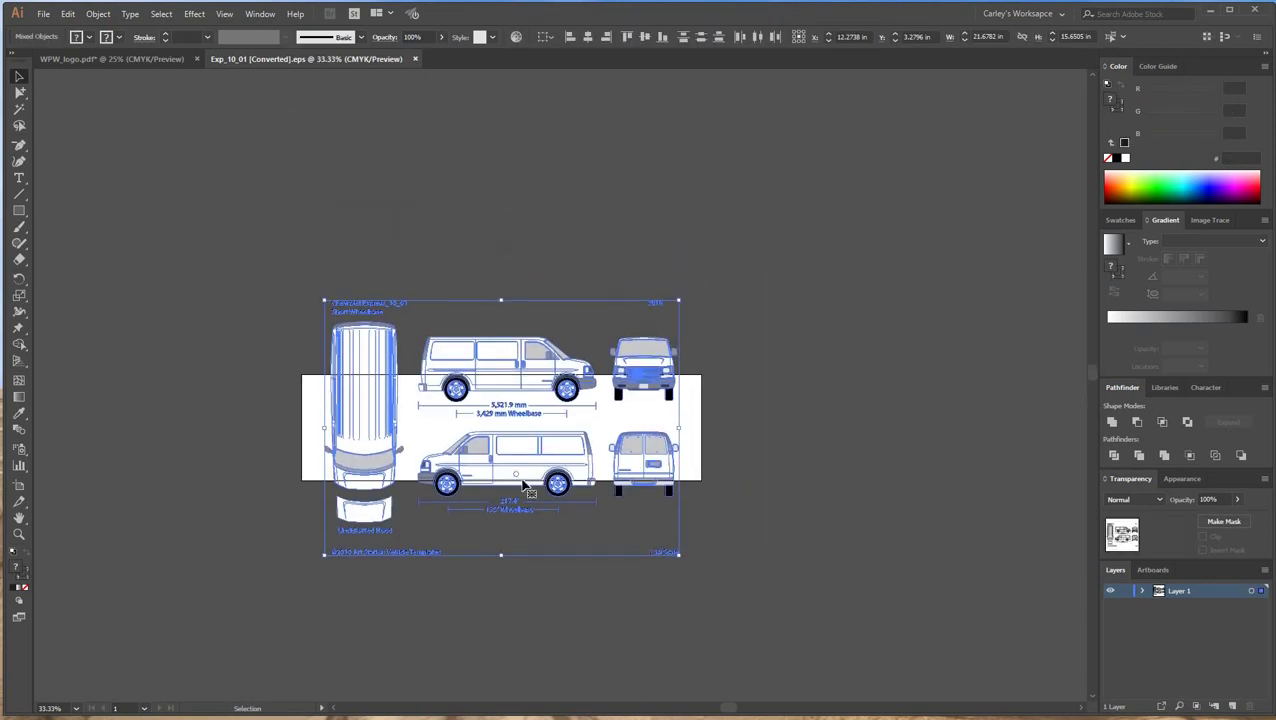
pyautogui.scroll(-2, 802, 552)
pyautogui.moveTo(831, 584); pyautogui.dragTo(166, 156)
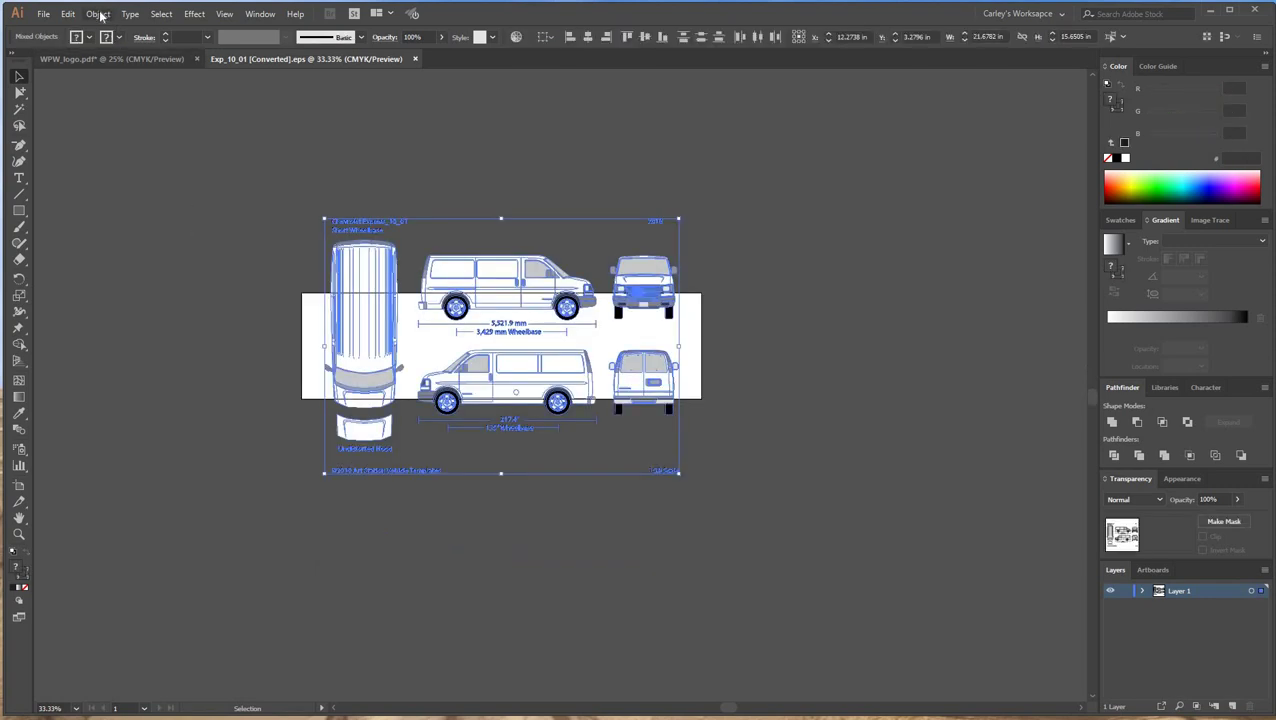
pyautogui.click(96, 14)
pyautogui.moveTo(112, 30)
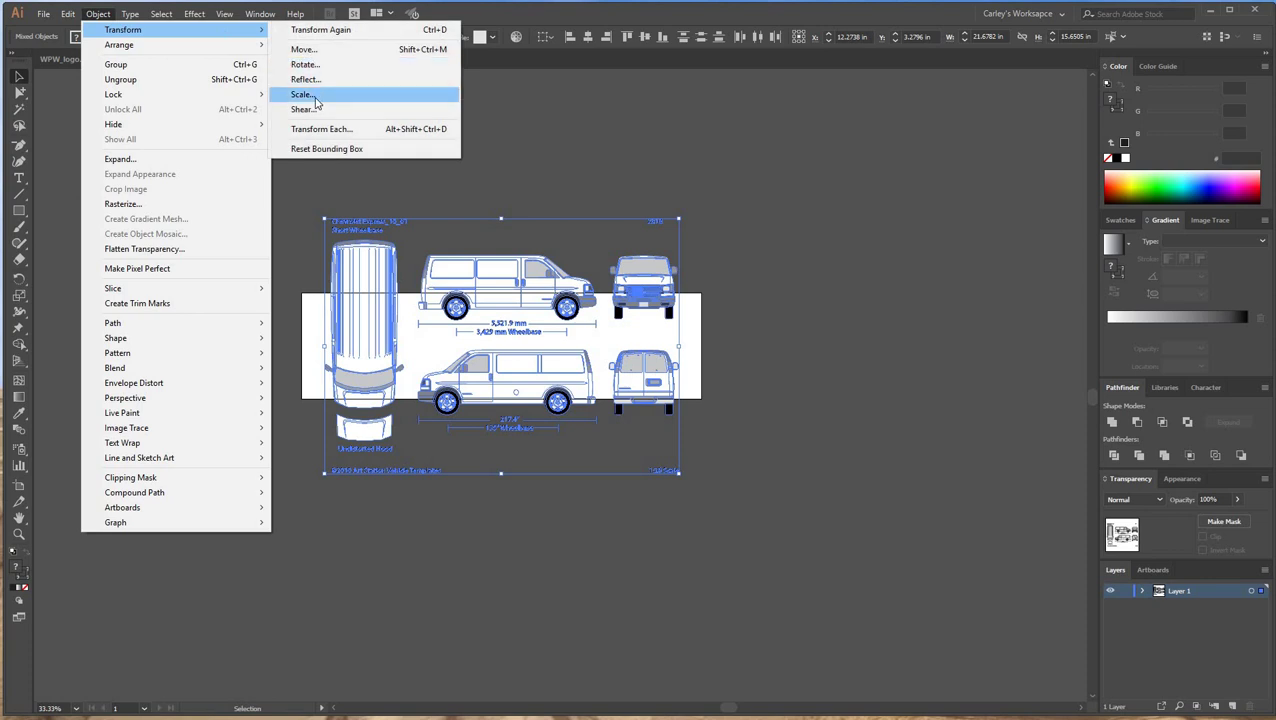
pyautogui.click(312, 94)
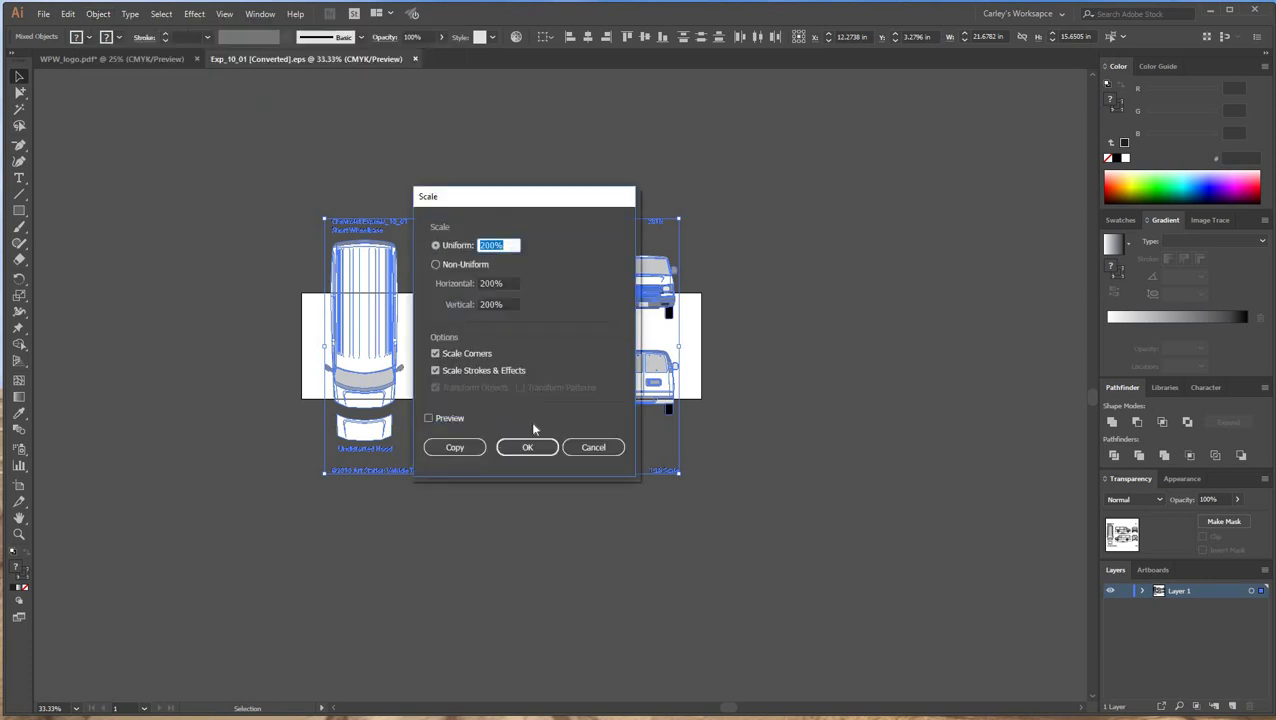
pyautogui.click(527, 449)
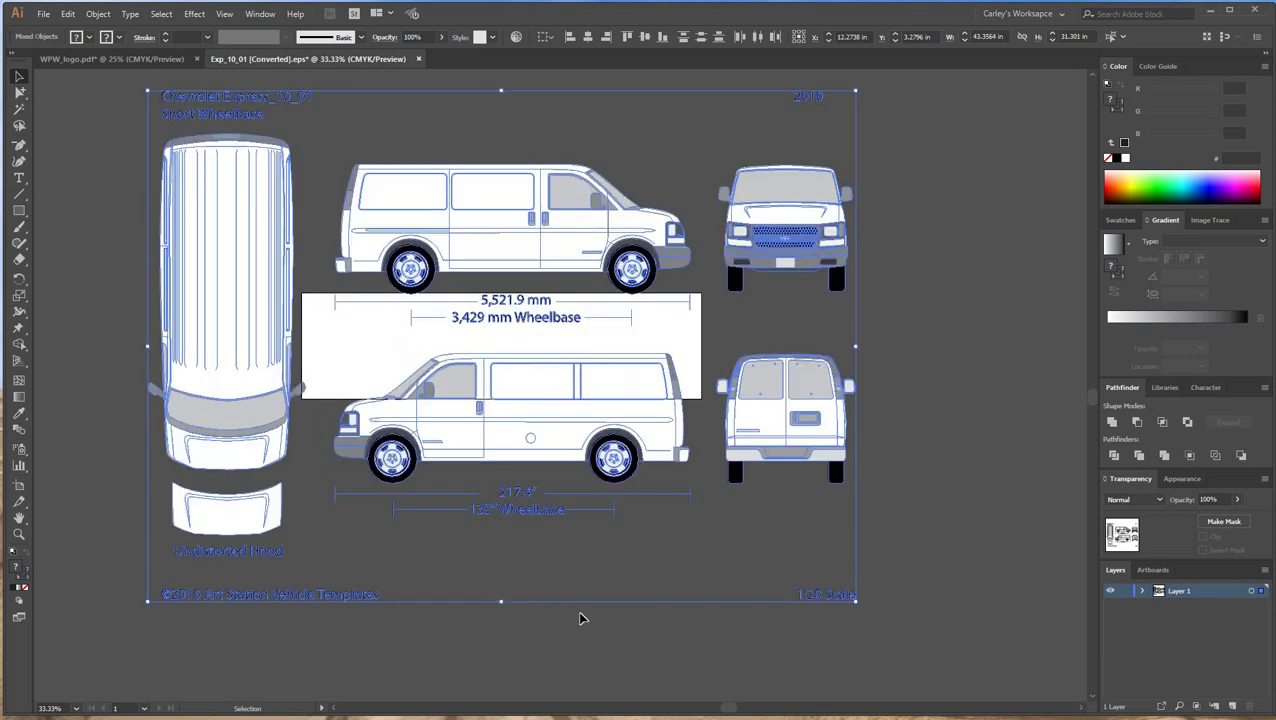
# Move the enlarged template artwork about 22 in upward so it sits clear above the artboard.
pyautogui.scroll(3, 580, 612)
pyautogui.moveTo(553, 631); pyautogui.dragTo(570, 267)
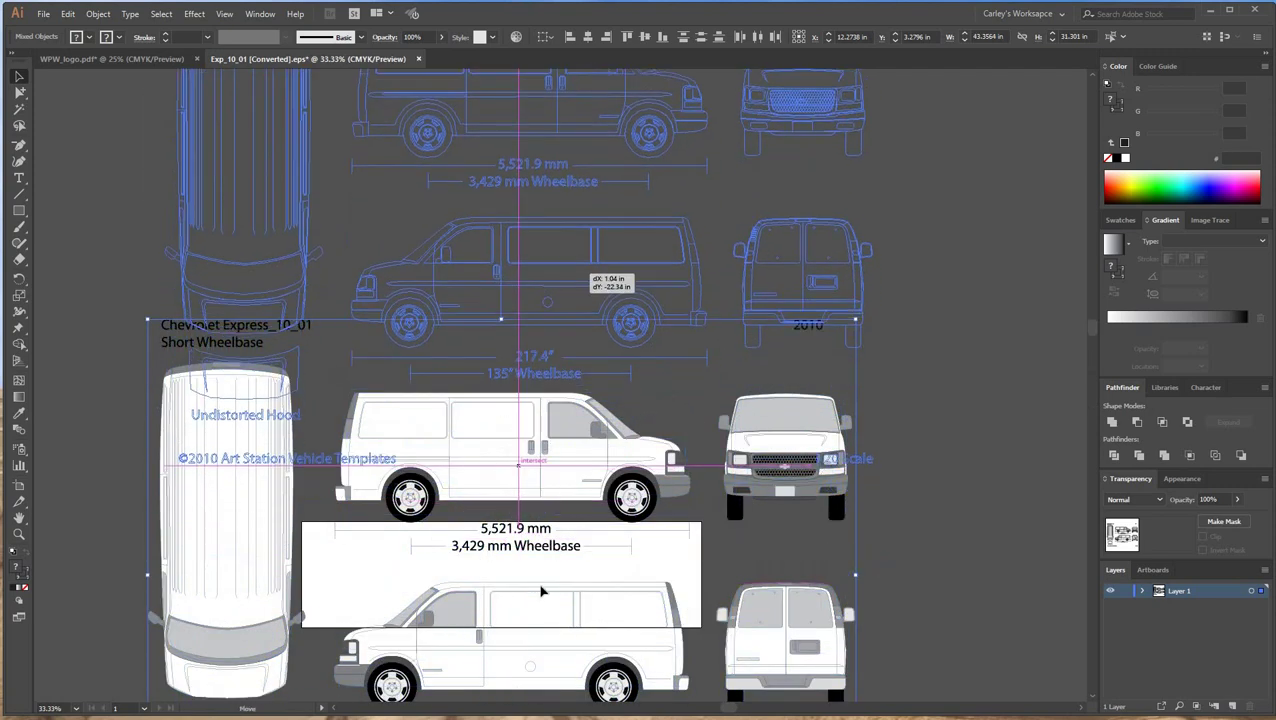
pyautogui.scroll(4, 938, 377)
pyautogui.click(938, 381)
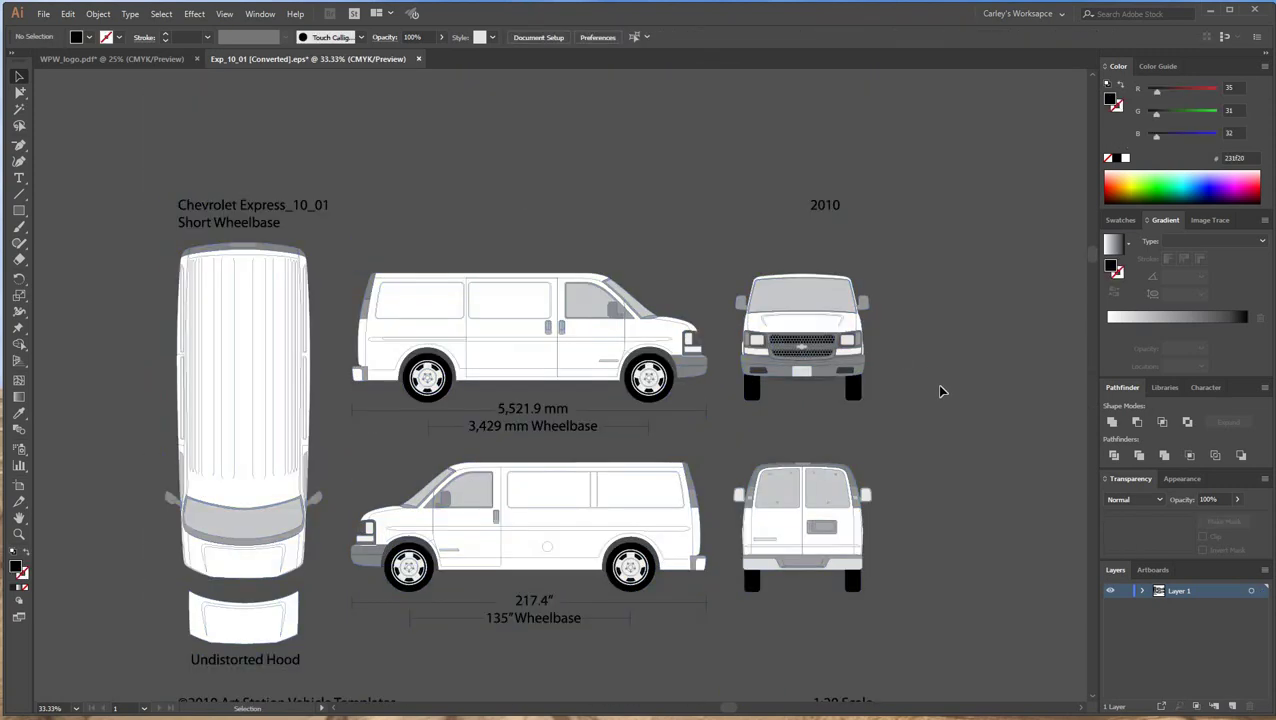
pyautogui.scroll(-2, 668, 580)
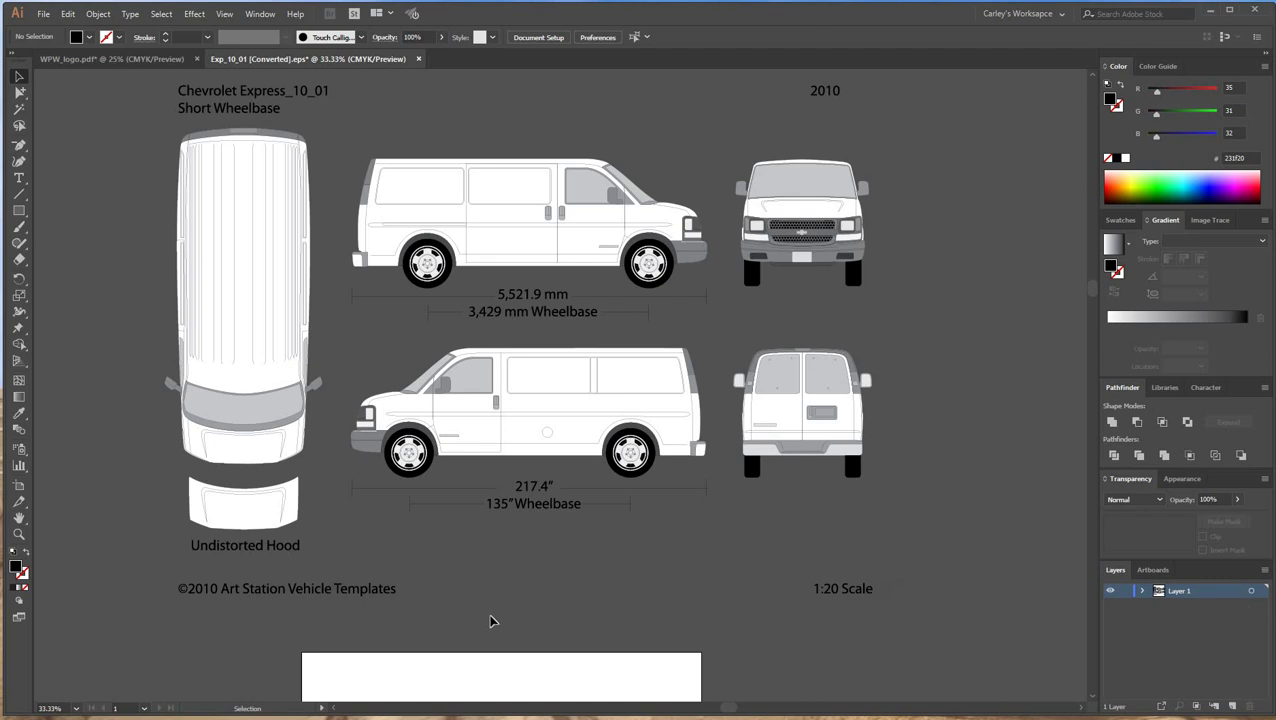
# Draw a black rectangle about 4.4 by 4.1 in and place it on the side panel of the lower side-view van.
pyautogui.hotkey('ctrl', '=')
pyautogui.press('m')
pyautogui.hotkey('ctrl', '=')
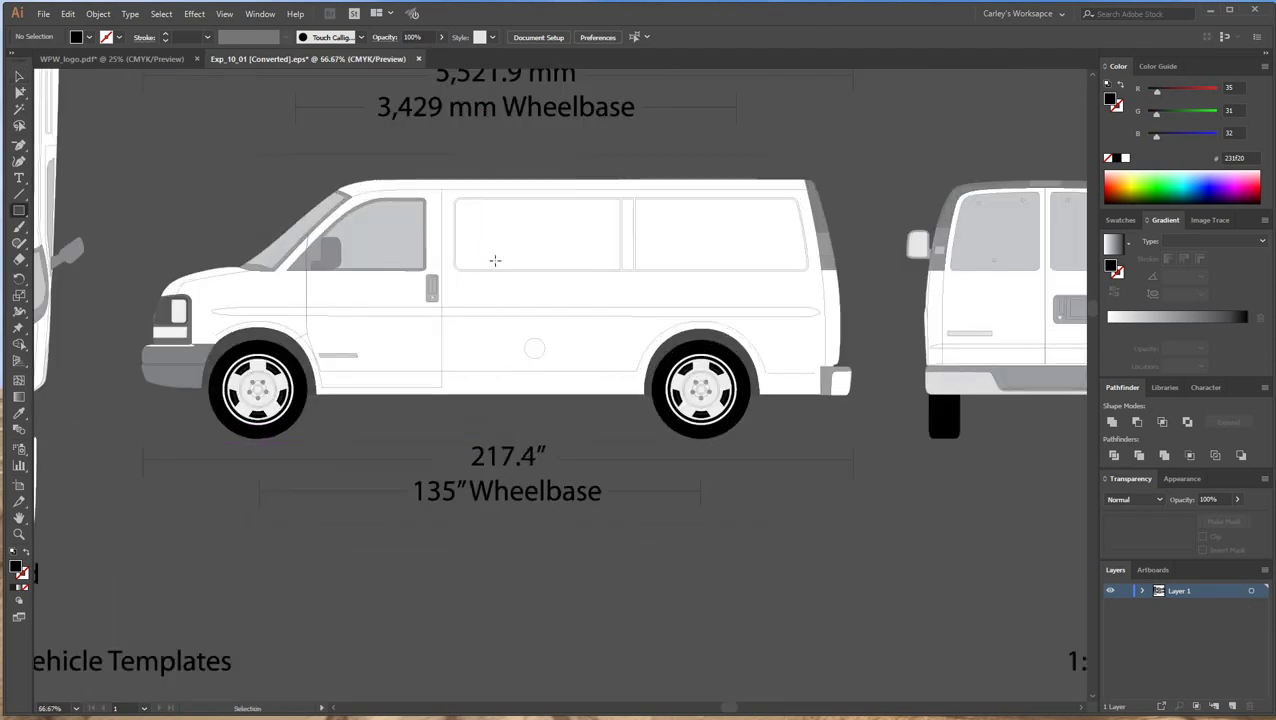
pyautogui.scroll(1, 494, 260)
pyautogui.moveTo(471, 287); pyautogui.dragTo(614, 421)
pyautogui.click(19, 76)
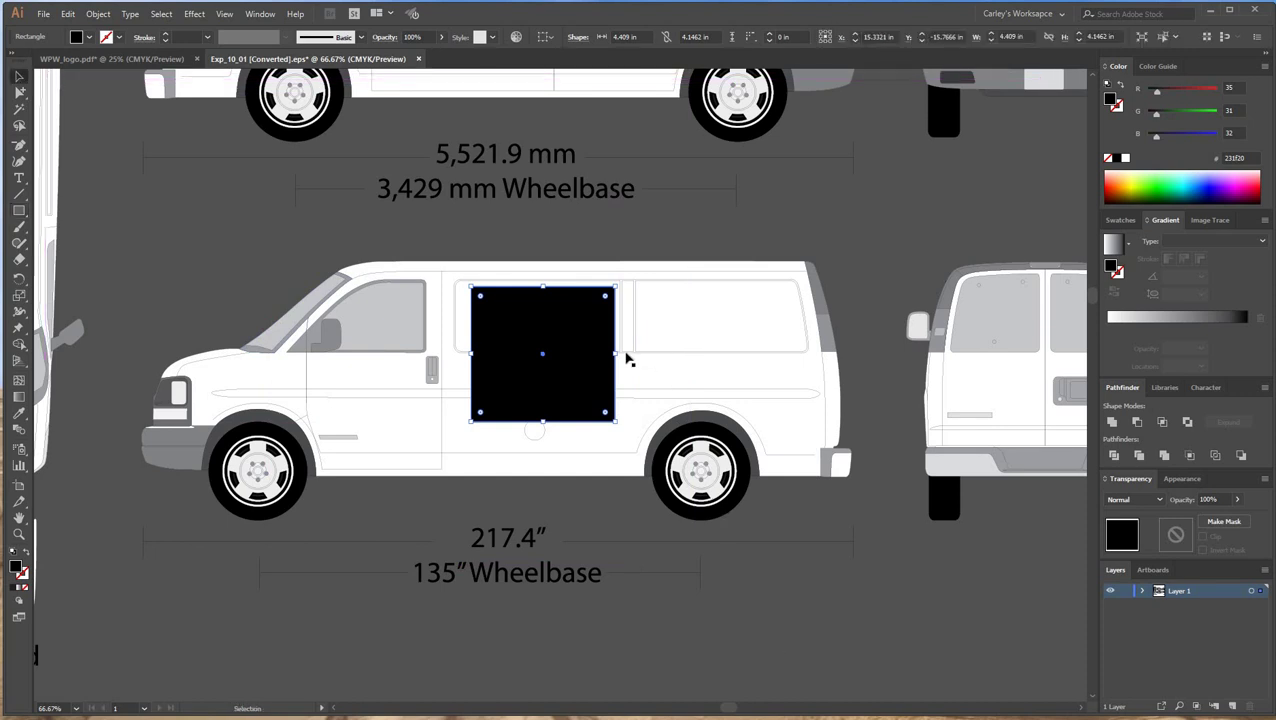
pyautogui.moveTo(561, 342)
pyautogui.mouseDown()
pyautogui.moveTo(567, 353)
pyautogui.moveTo(551, 354)
pyautogui.moveTo(562, 352)
pyautogui.mouseUp()
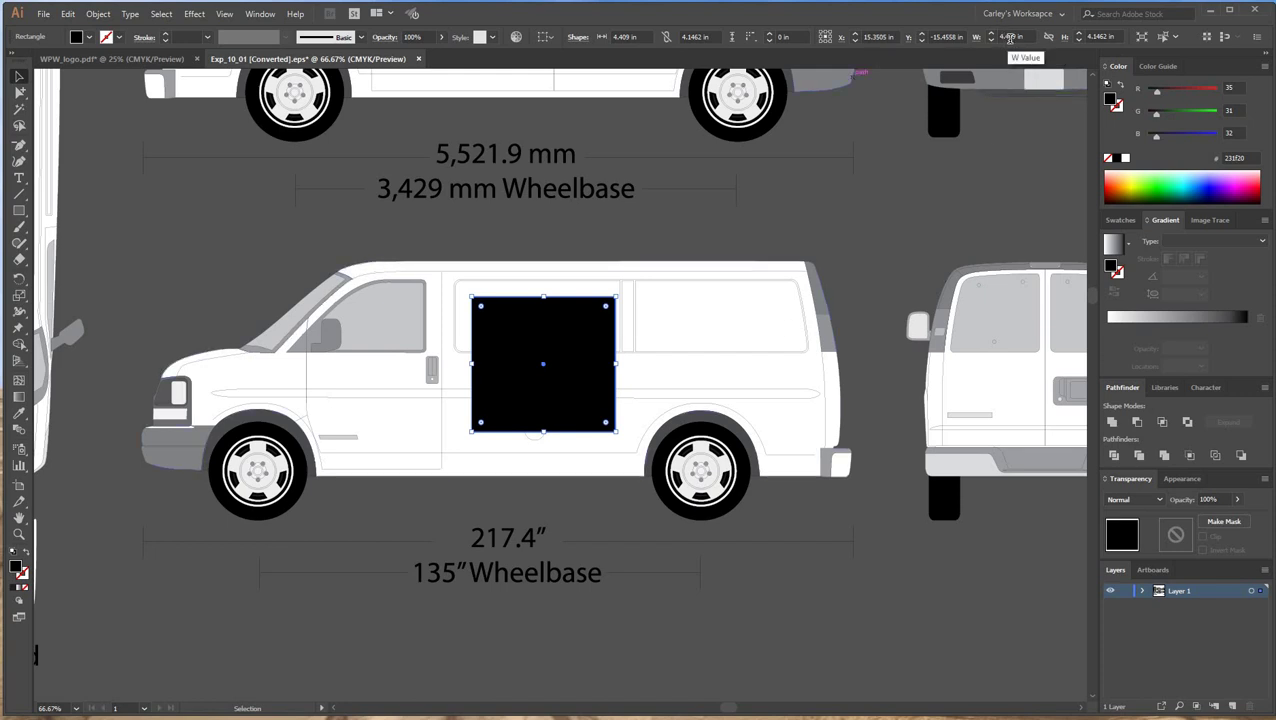
pyautogui.click(1008, 36)
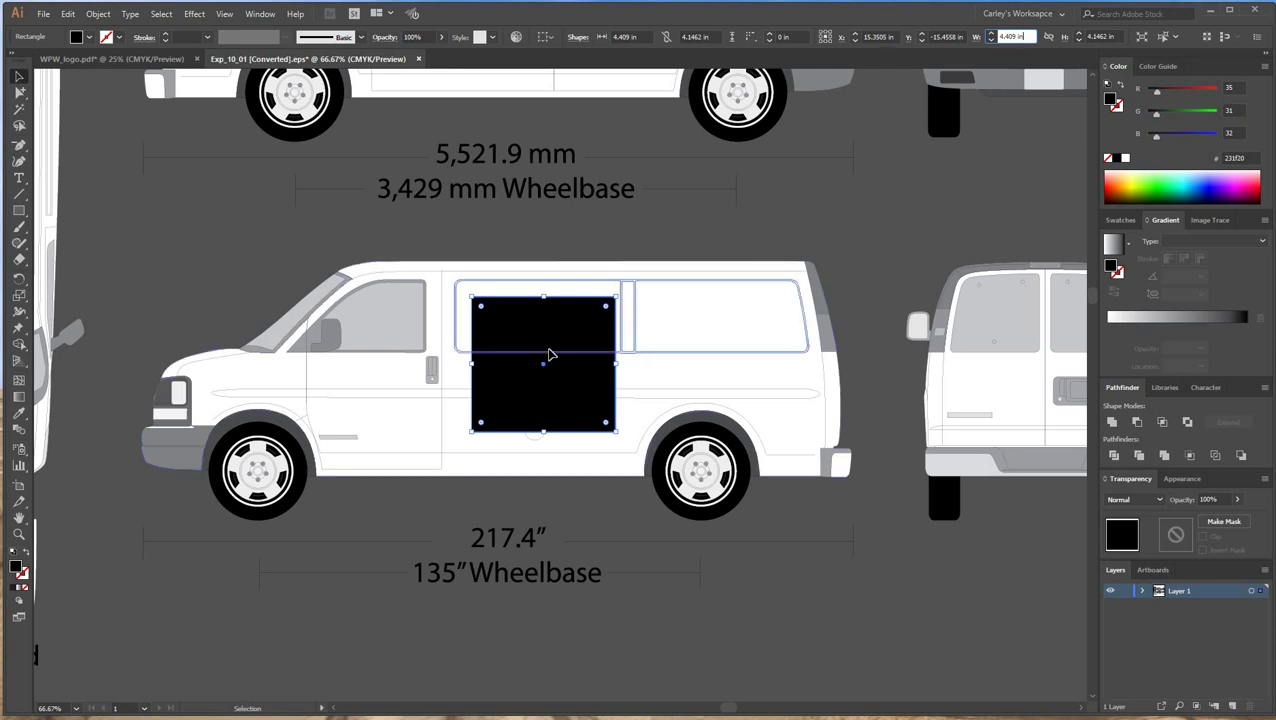
pyautogui.moveTo(543, 364); pyautogui.dragTo(528, 365)
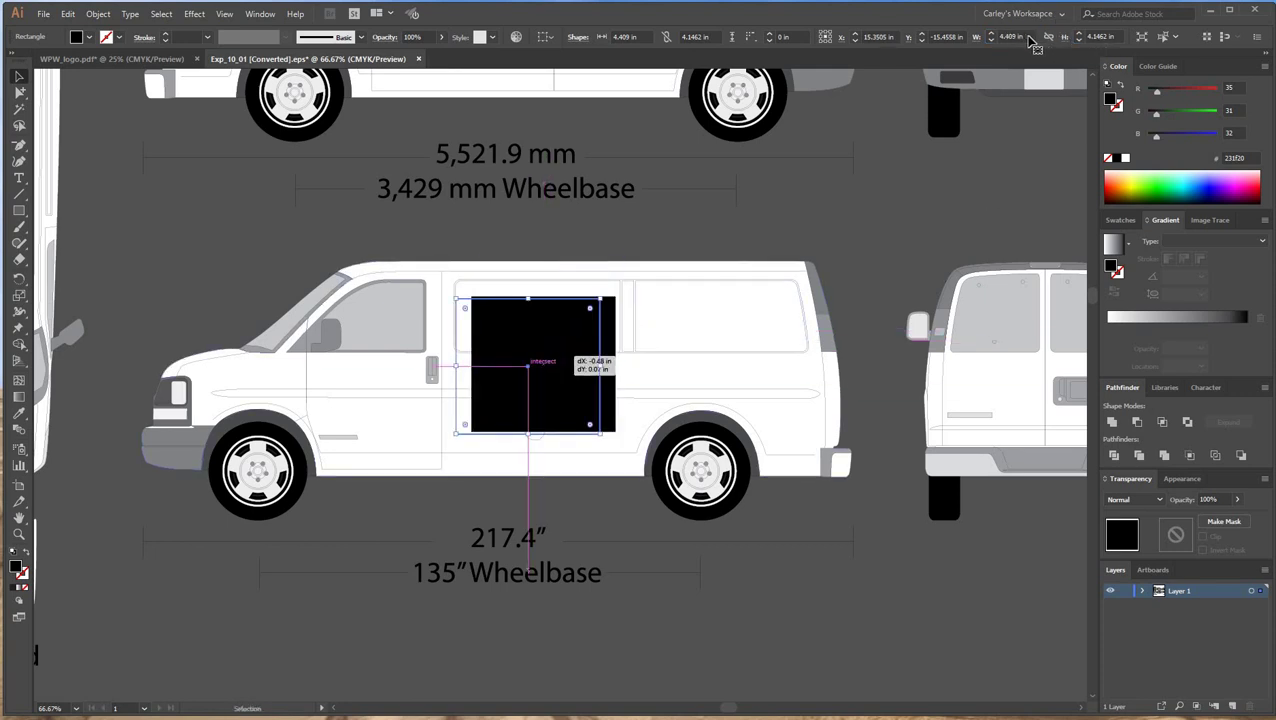
# Set the black rectangle's width and height to 2.4 in each.
pyautogui.click(1025, 36)
pyautogui.write('2.4')
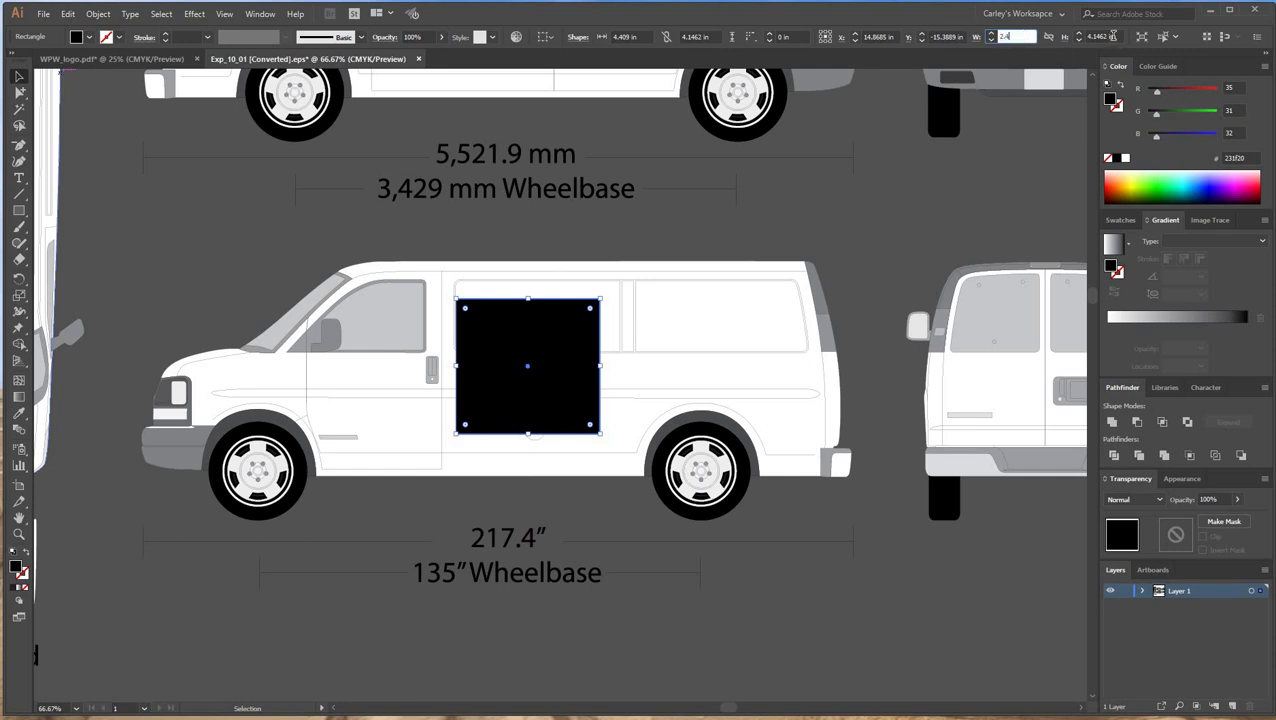
pyautogui.moveTo(1113, 36); pyautogui.dragTo(1043, 37)
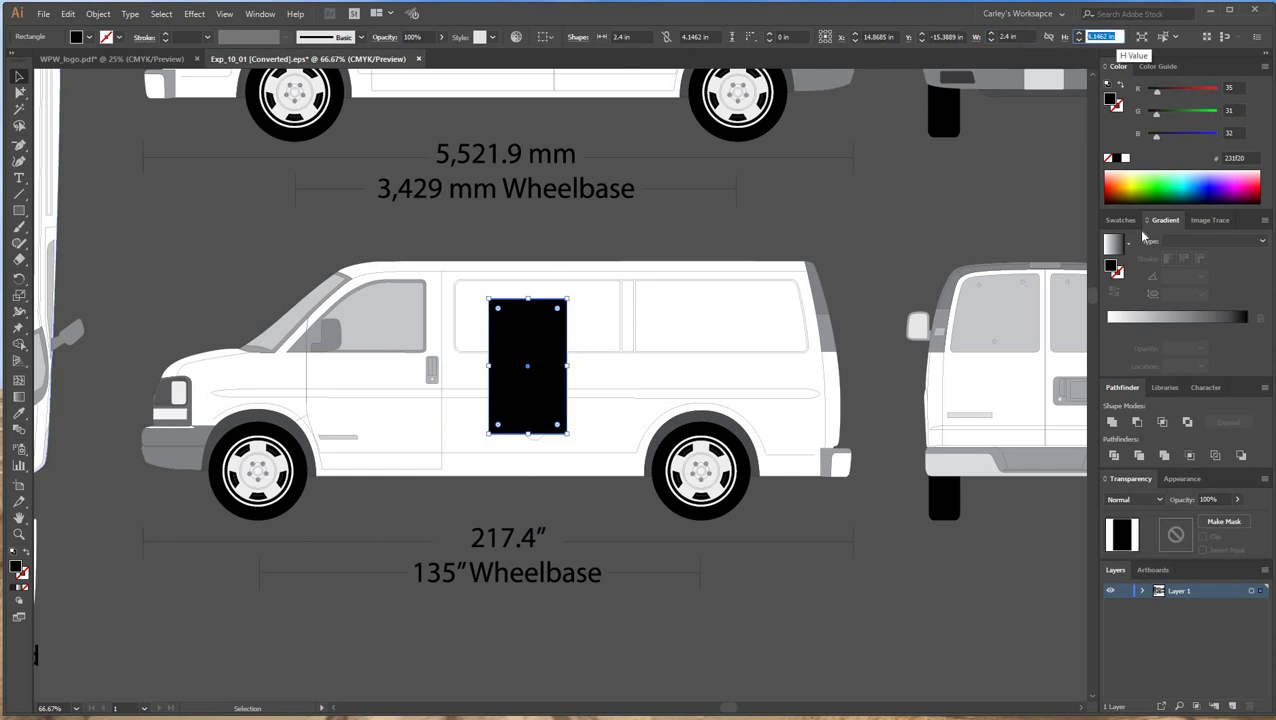
pyautogui.write('2..4')
pyautogui.press('Return')
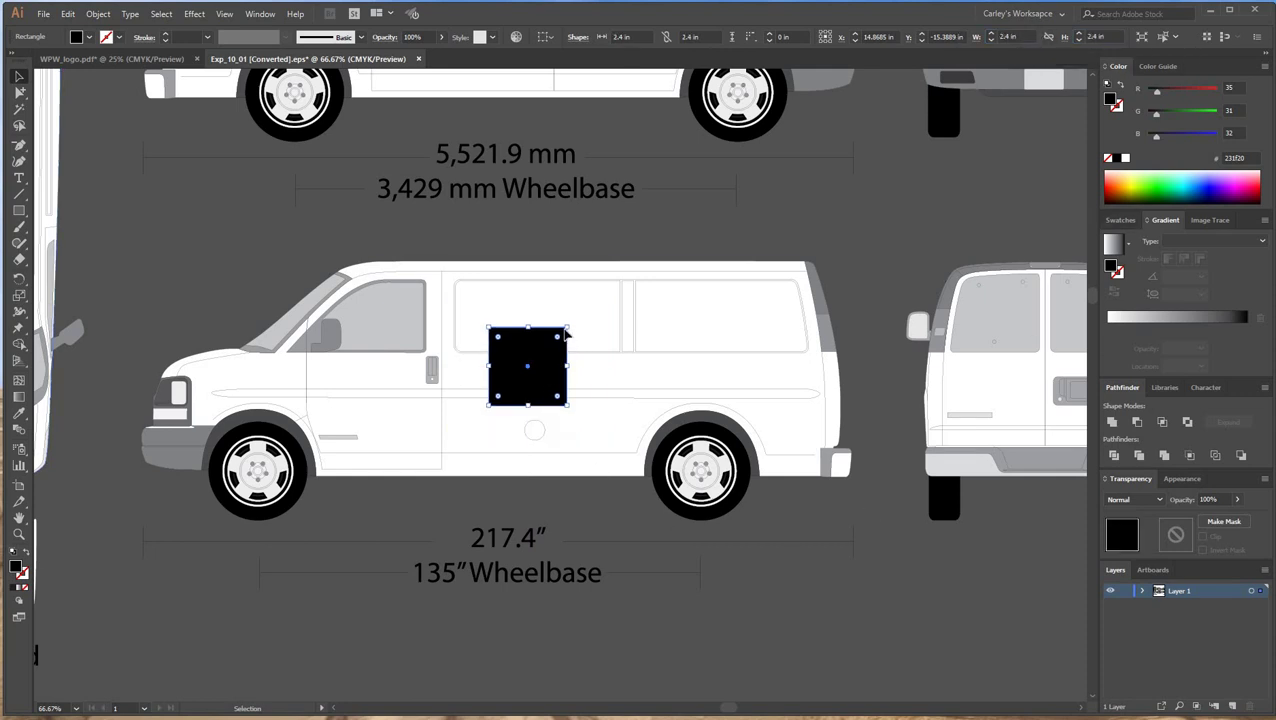
# Reposition the black test square on the van's side panel and delete it.
pyautogui.moveTo(487, 378); pyautogui.dragTo(544, 327)
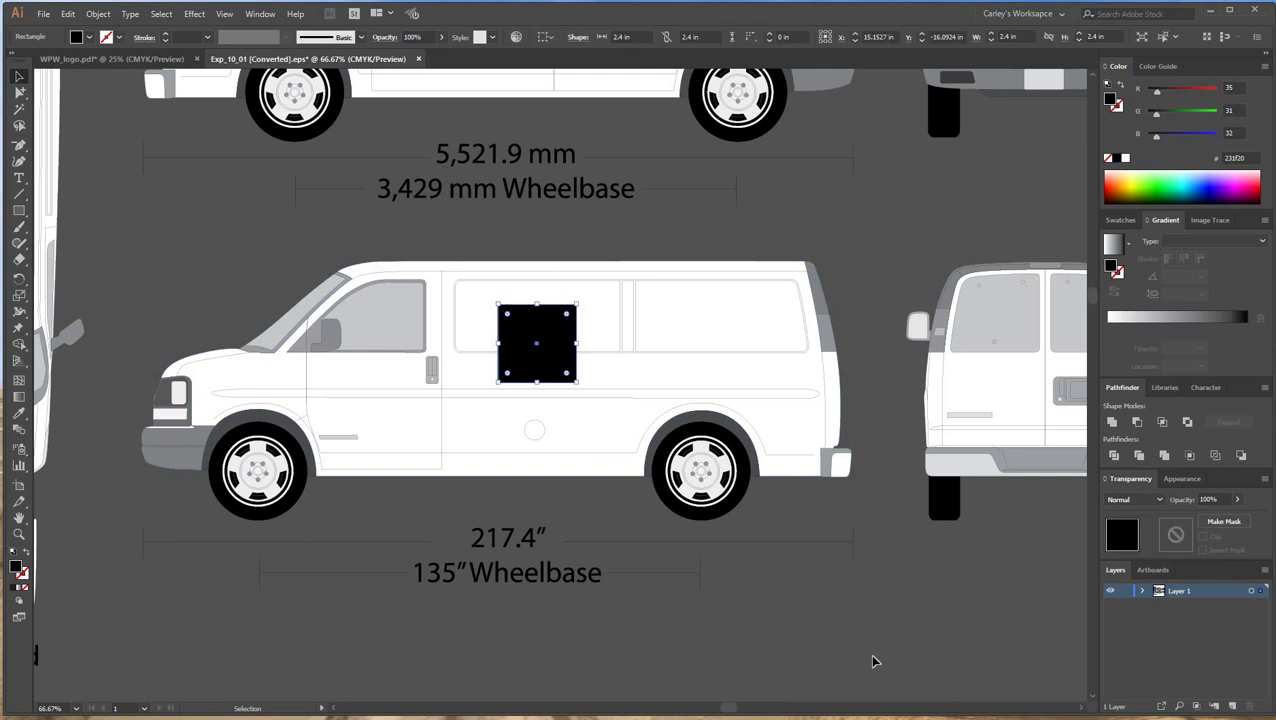
pyautogui.press('Delete')
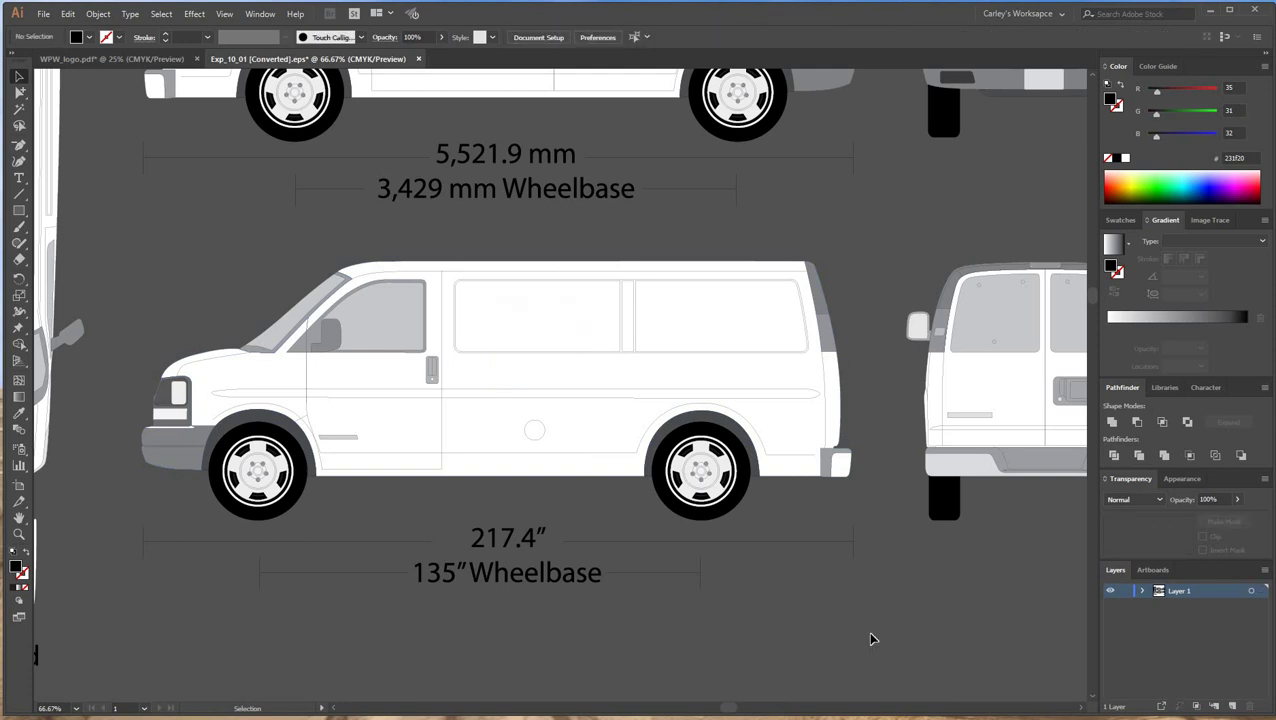
# Delete the "Chevrolet Express_10_01 Short Wheelbase" title and the "2010" label above the van views.
pyautogui.hotkey('ctrl', '-')
pyautogui.hotkey('ctrl', '-')
pyautogui.hotkey('ctrl', '-')
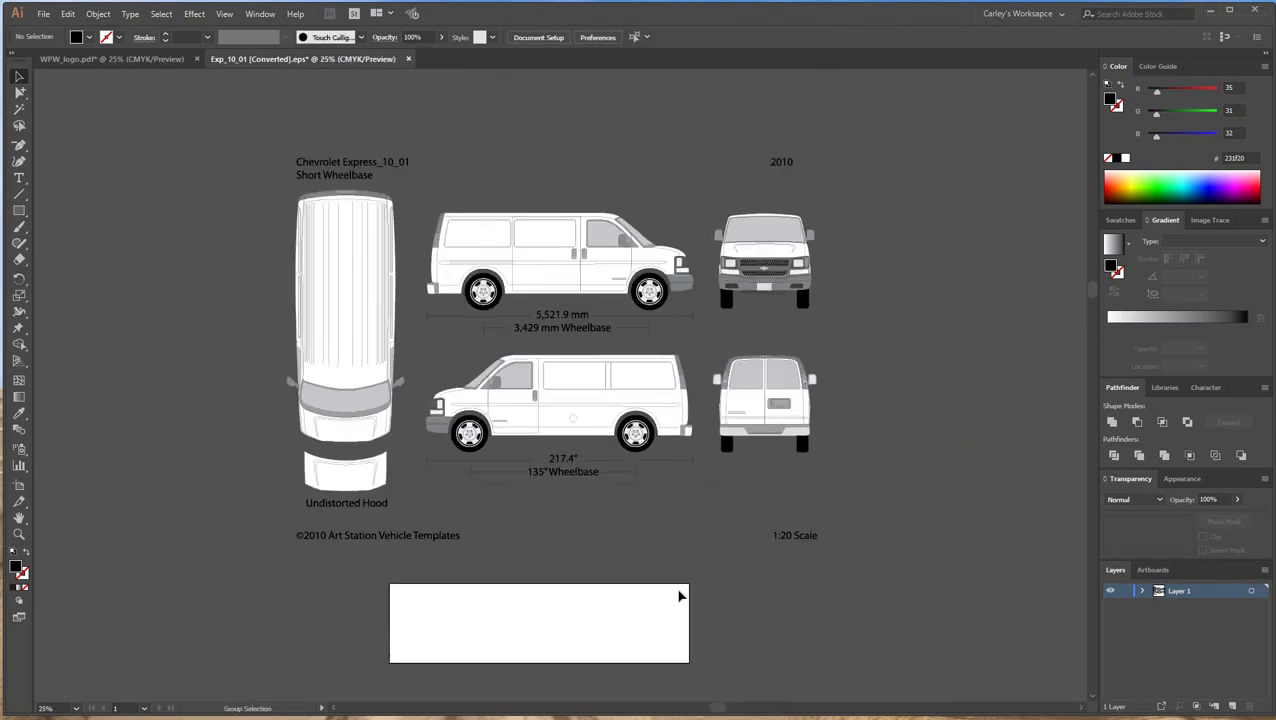
pyautogui.press('v')
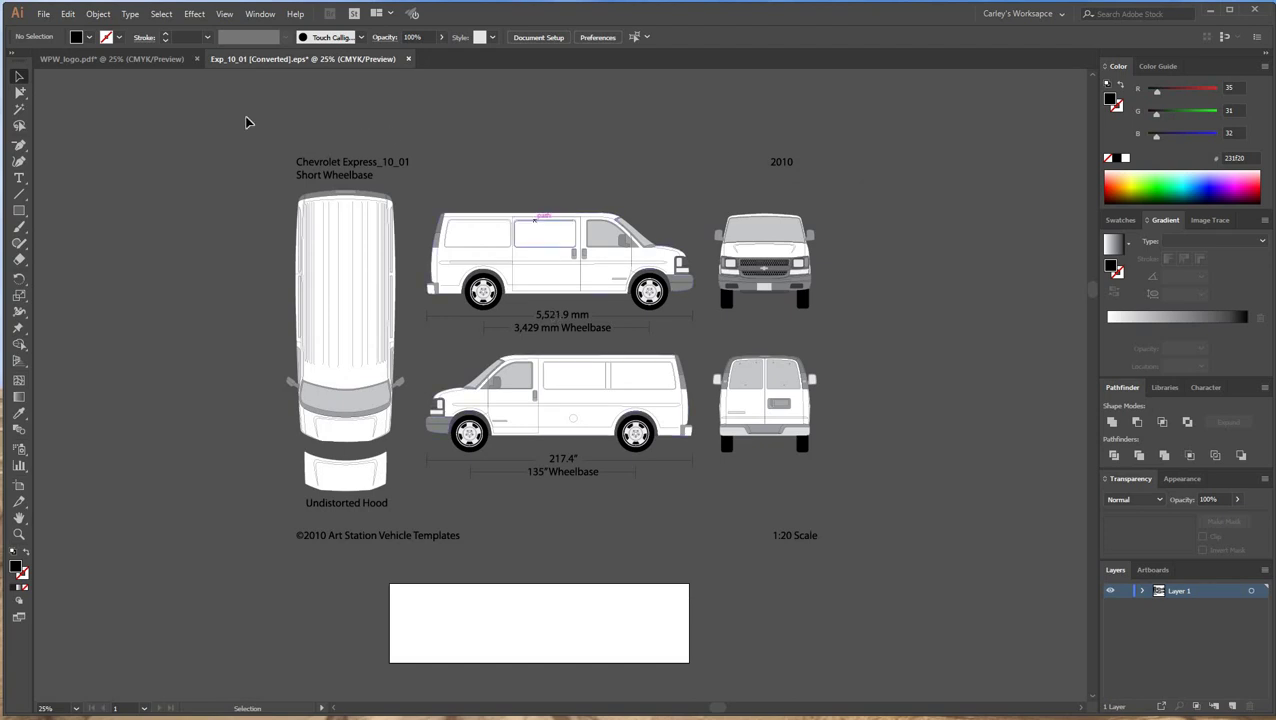
pyautogui.moveTo(224, 124); pyautogui.dragTo(436, 191)
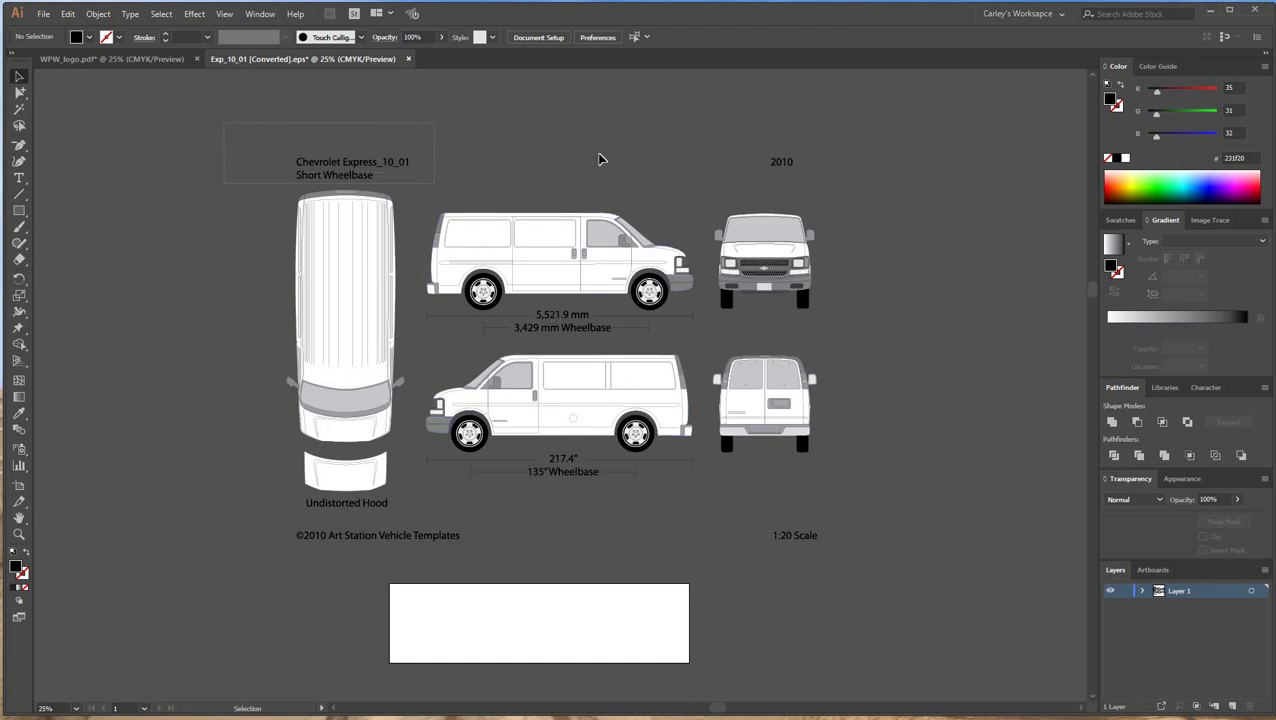
pyautogui.press('Delete')
pyautogui.moveTo(877, 186); pyautogui.dragTo(727, 143)
pyautogui.press('Delete')
# Delete the length and wheelbase dimension annotations beneath both side views.
pyautogui.click(423, 316)
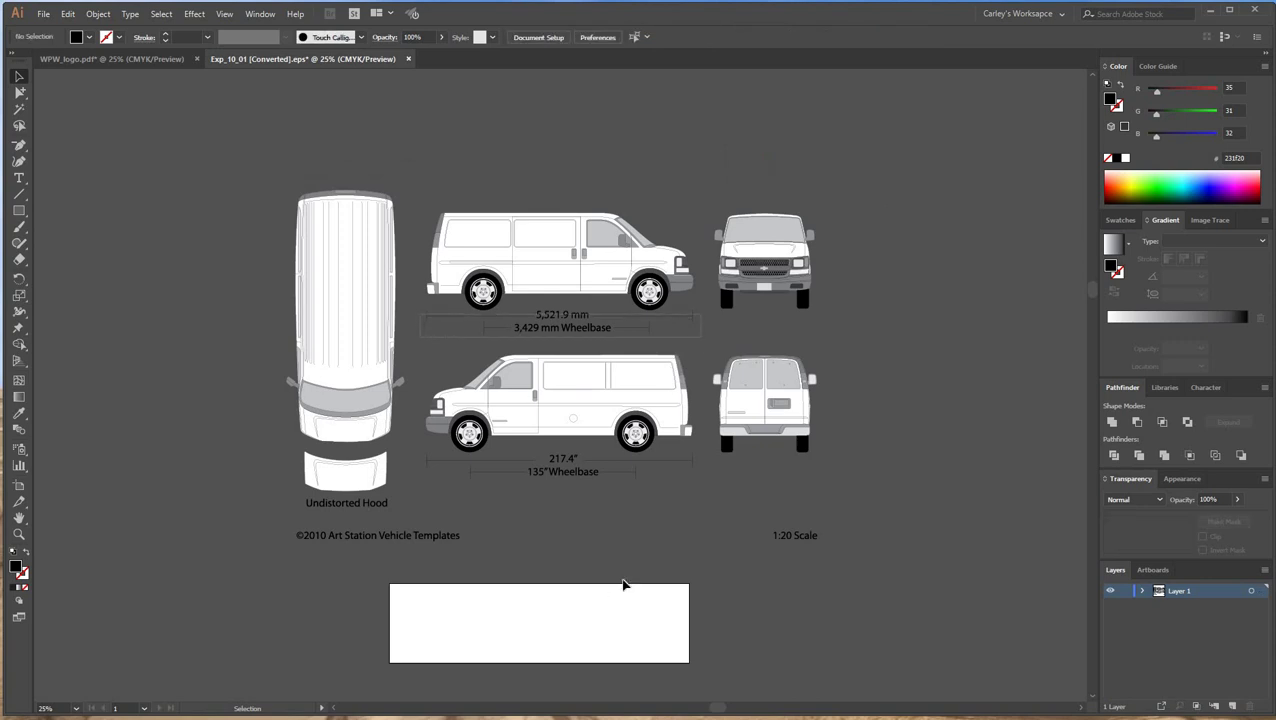
pyautogui.press('Delete')
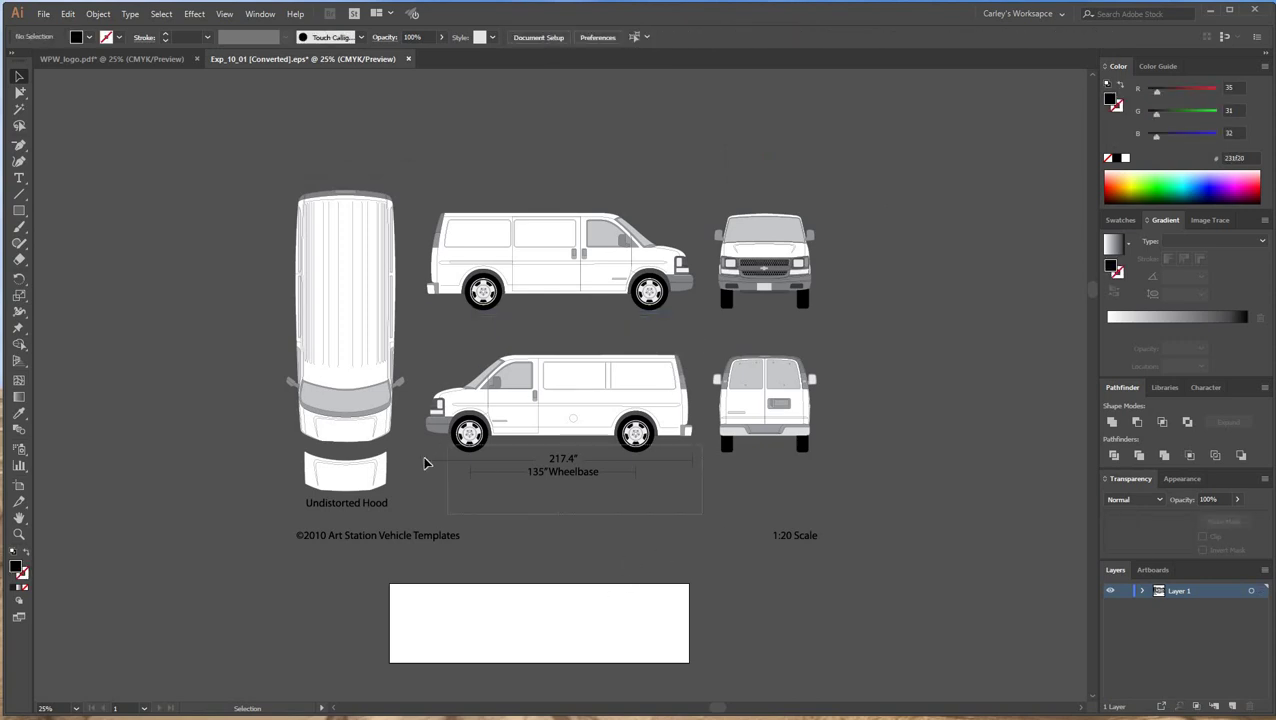
pyautogui.moveTo(422, 457); pyautogui.dragTo(732, 598)
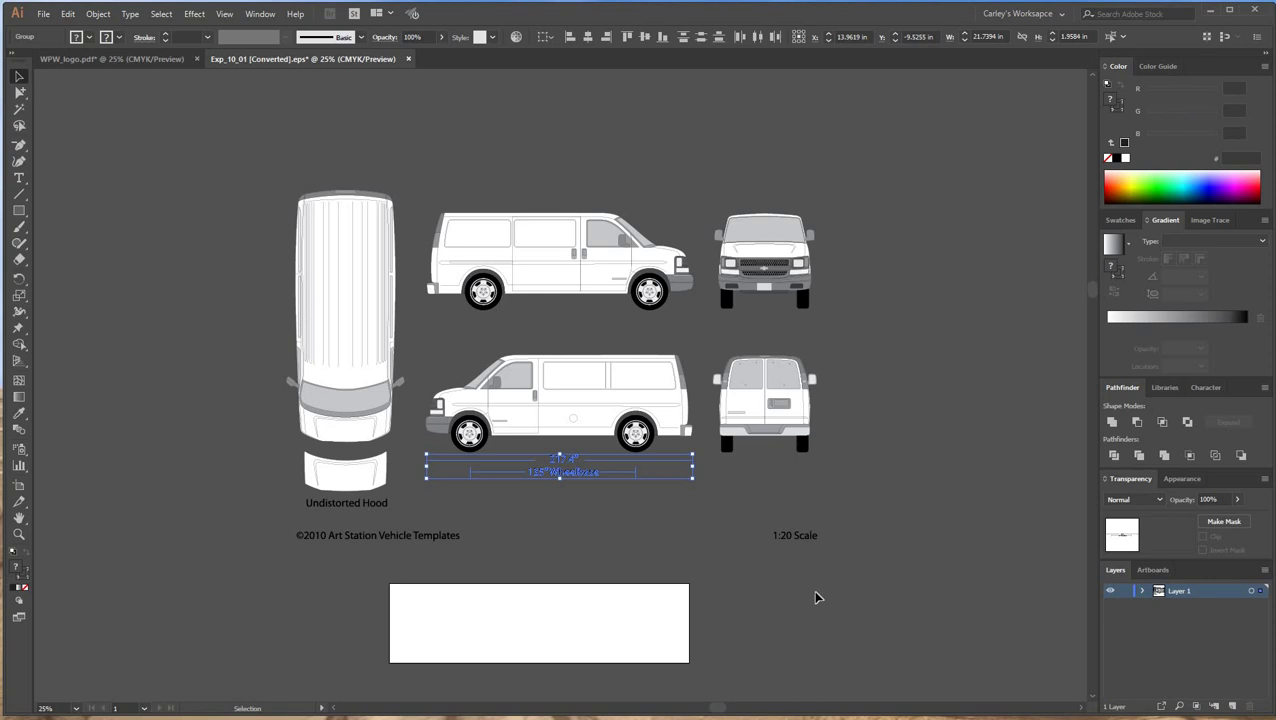
pyautogui.press('Delete')
# Delete the "1:20 Scale" label, the copyright line and the "Undistorted Hood" caption.
pyautogui.moveTo(652, 497); pyautogui.dragTo(686, 487)
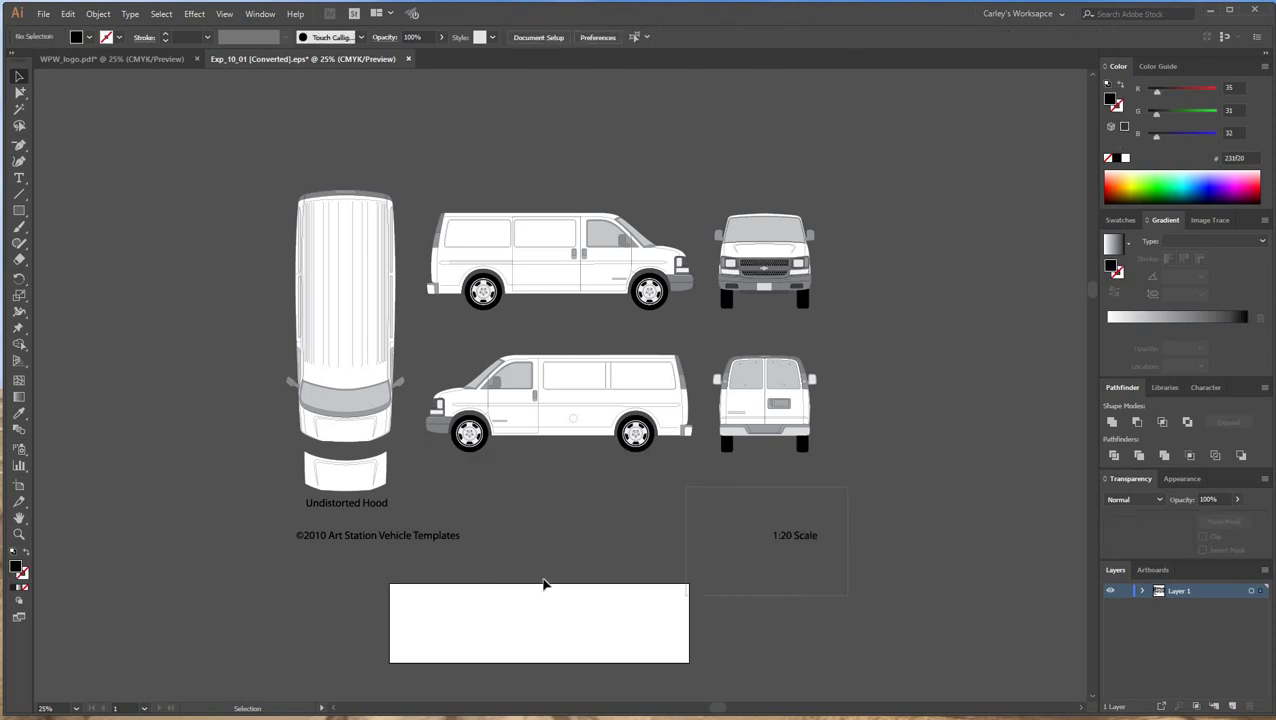
pyautogui.press('Delete')
pyautogui.moveTo(537, 575); pyautogui.dragTo(230, 528)
pyautogui.press('Delete')
pyautogui.moveTo(484, 536); pyautogui.dragTo(239, 498)
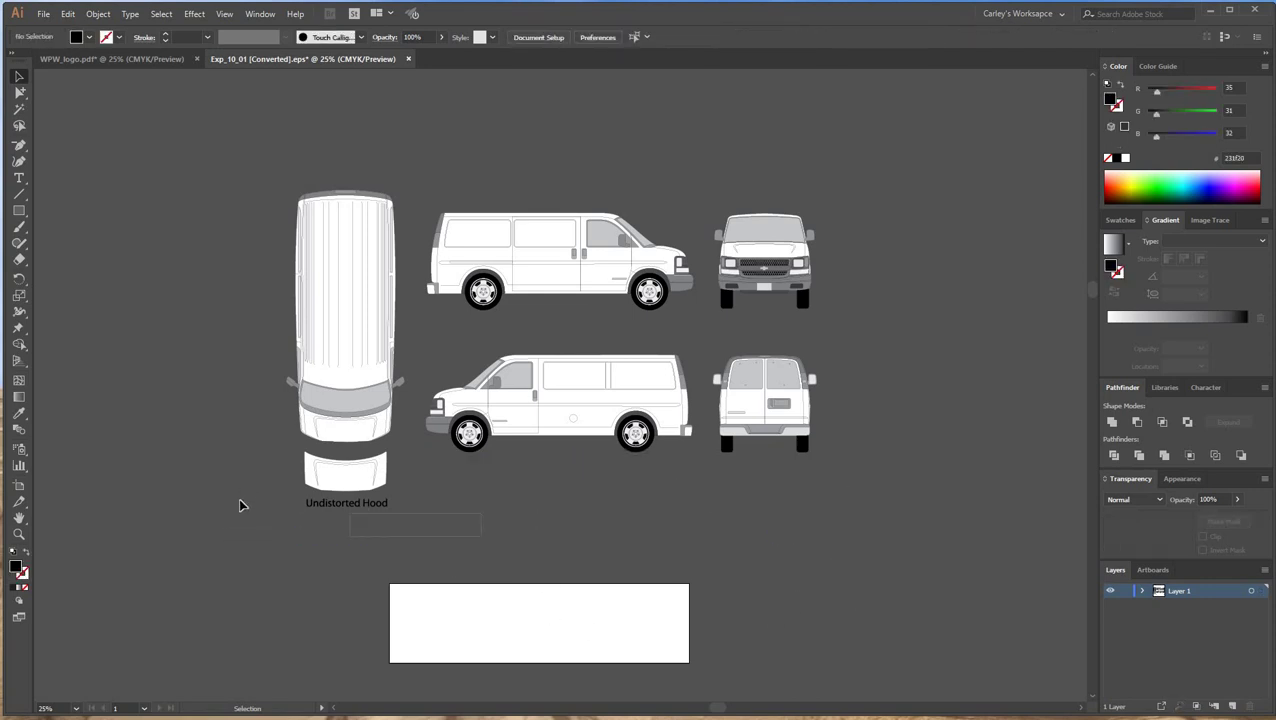
pyautogui.press('Delete')
# Rename the layer holding the van artwork as "Template".
pyautogui.moveTo(641, 586); pyautogui.dragTo(675, 590)
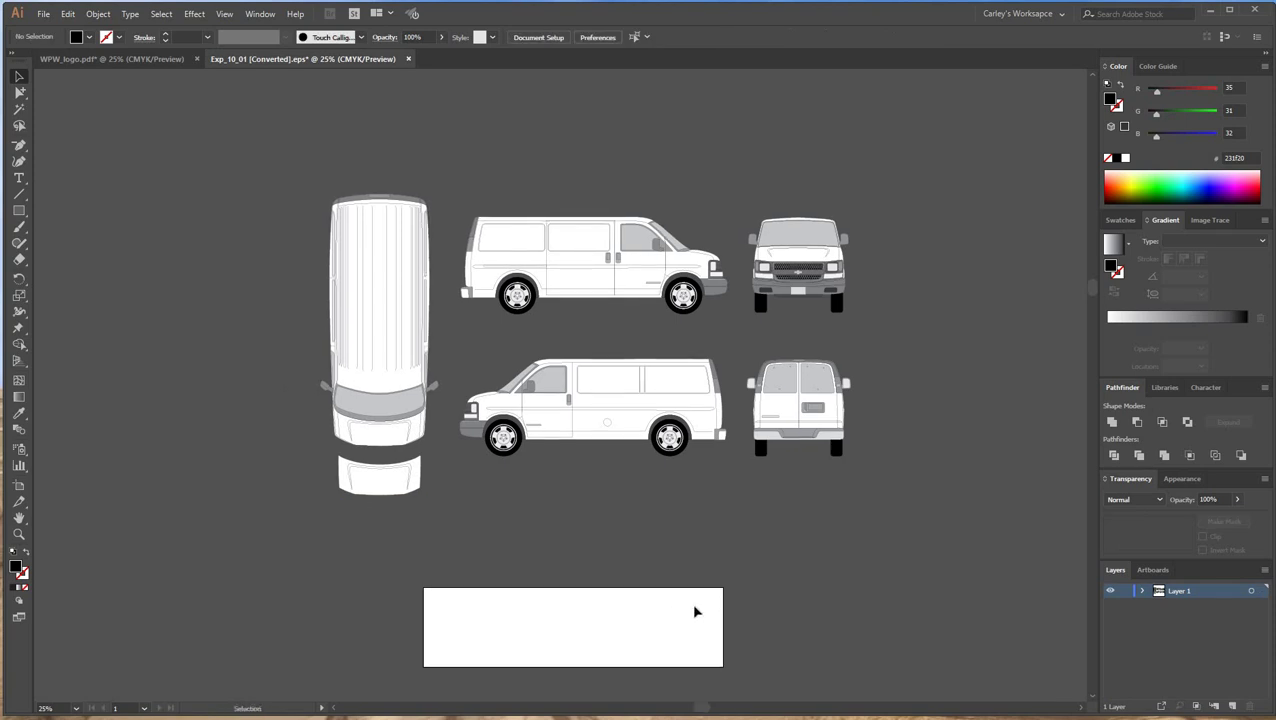
pyautogui.moveTo(671, 553); pyautogui.dragTo(689, 571)
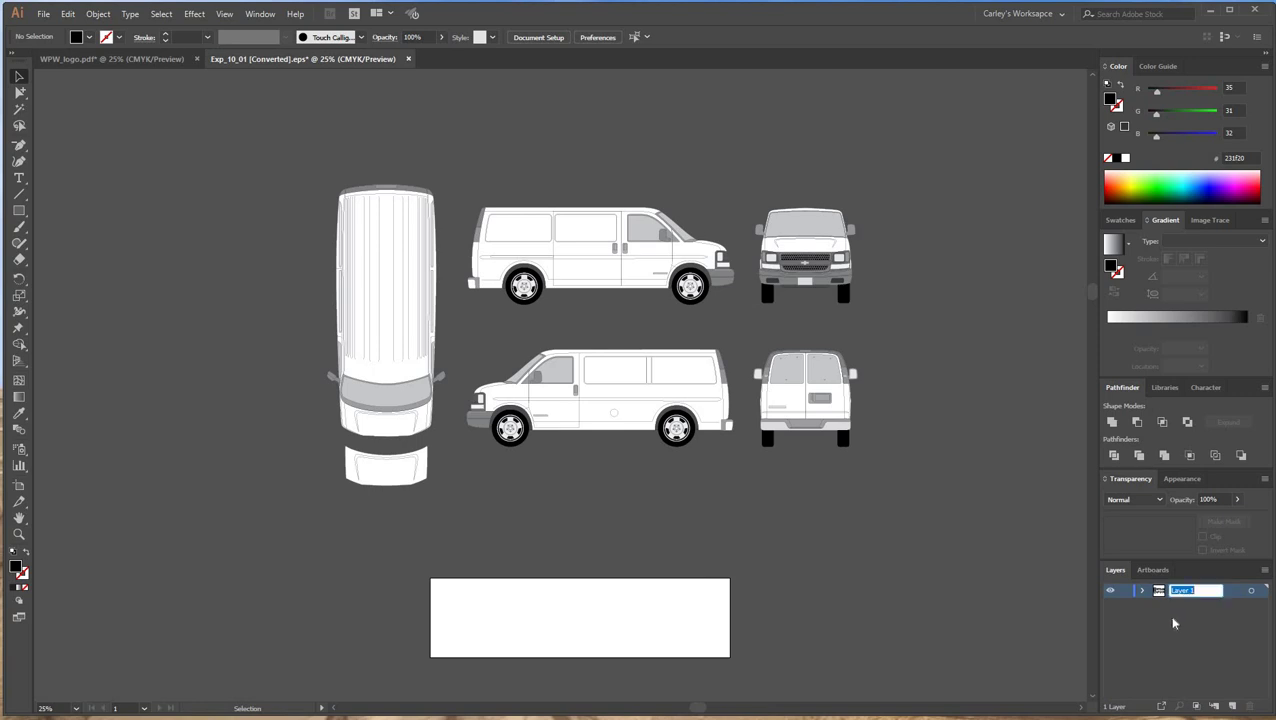
pyautogui.write('Template')
pyautogui.press('Return')
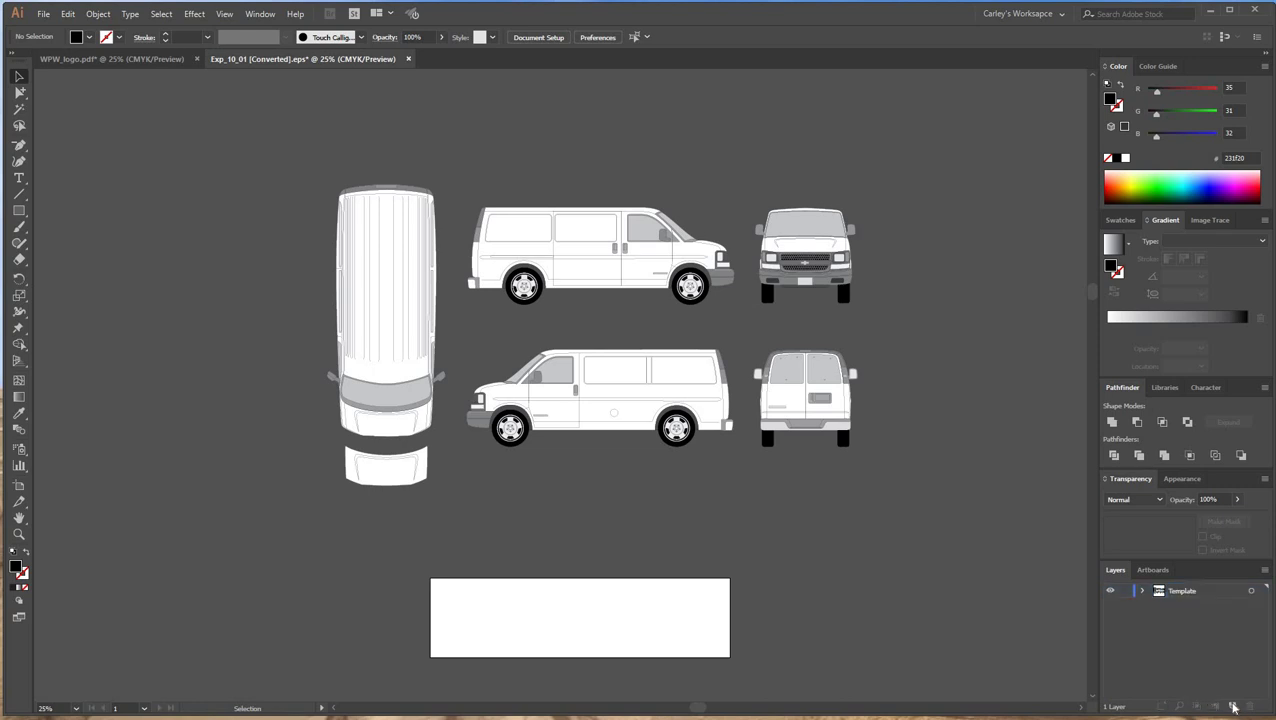
# Add a new layer above the Template layer and name it "background".
pyautogui.click(1232, 706)
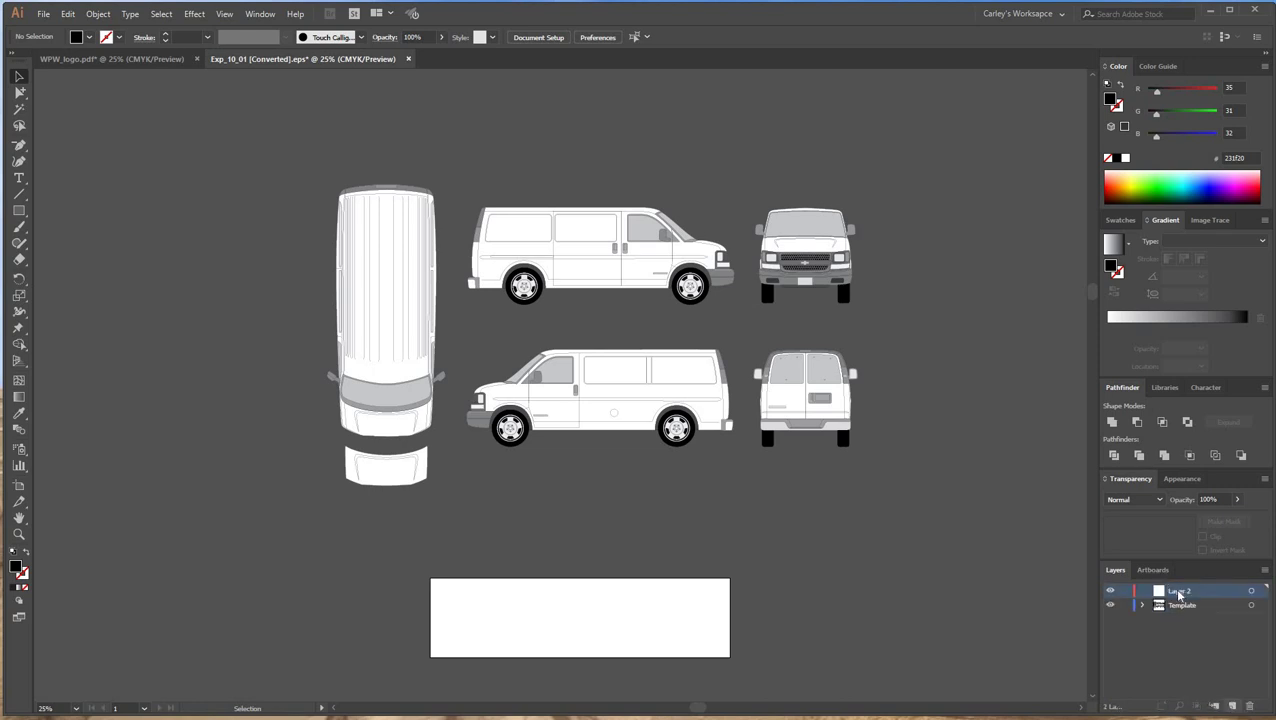
pyautogui.doubleClick(1180, 591)
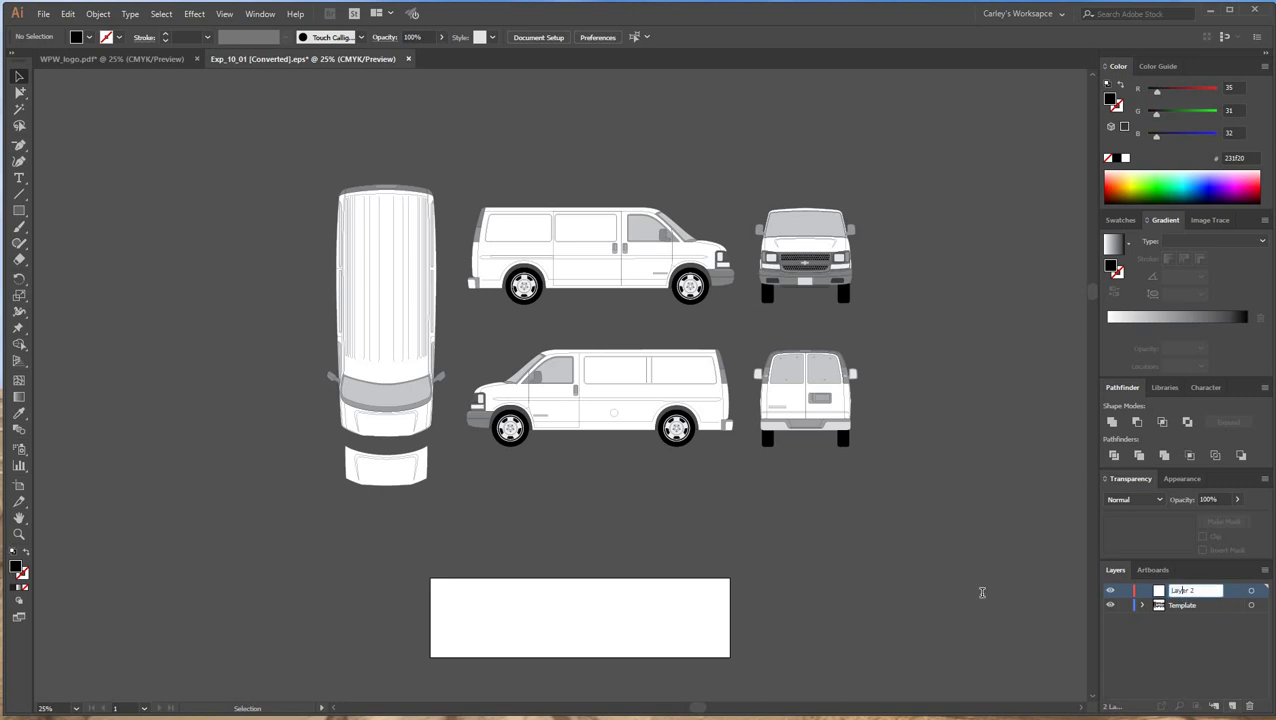
pyautogui.write('bi')
# Add another layer above the background layer and name it "text/logos".
pyautogui.click(1234, 706)
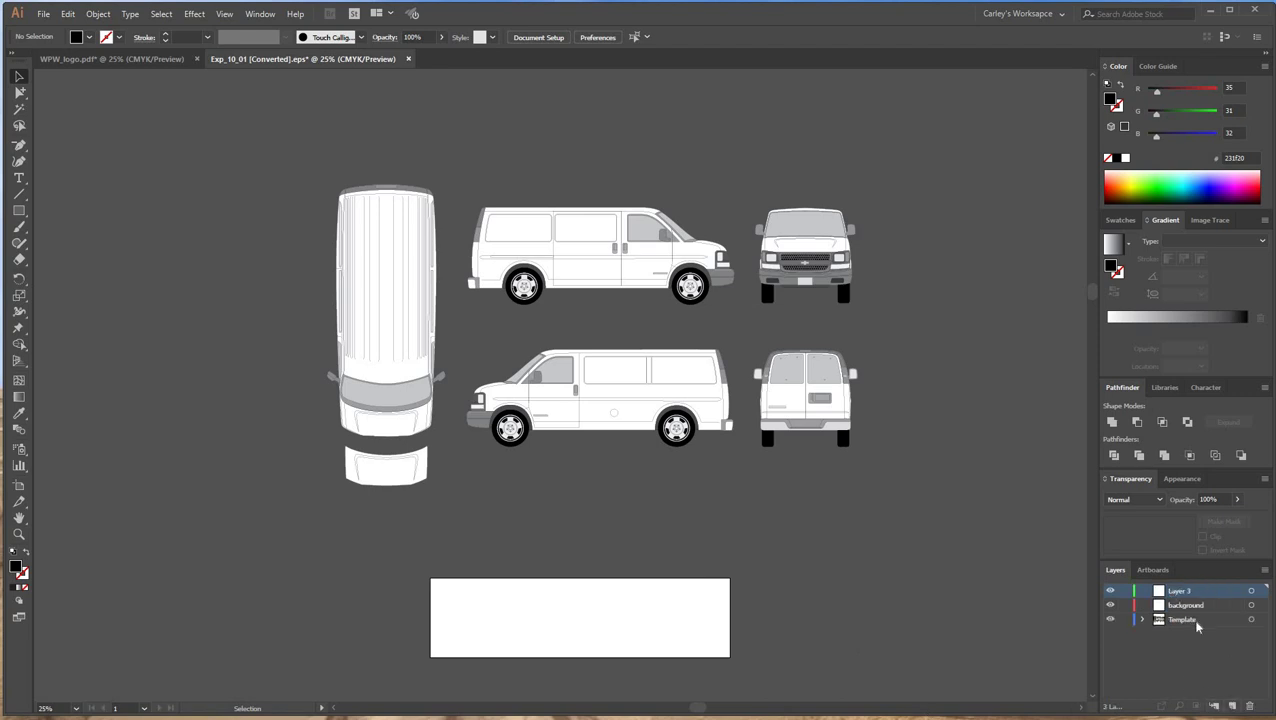
pyautogui.doubleClick(1182, 591)
pyautogui.write('ti')
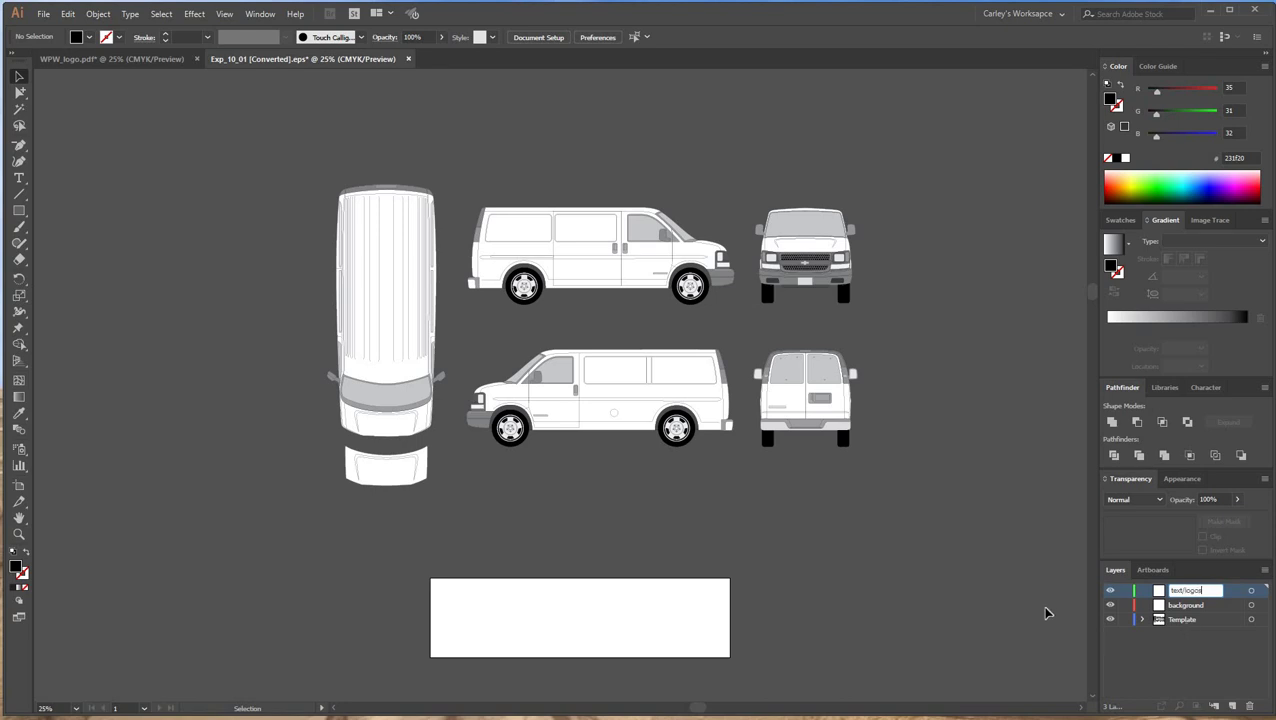
# Move the Template layer to the top of the layer stack, above text/logos and background.
pyautogui.press('Return')
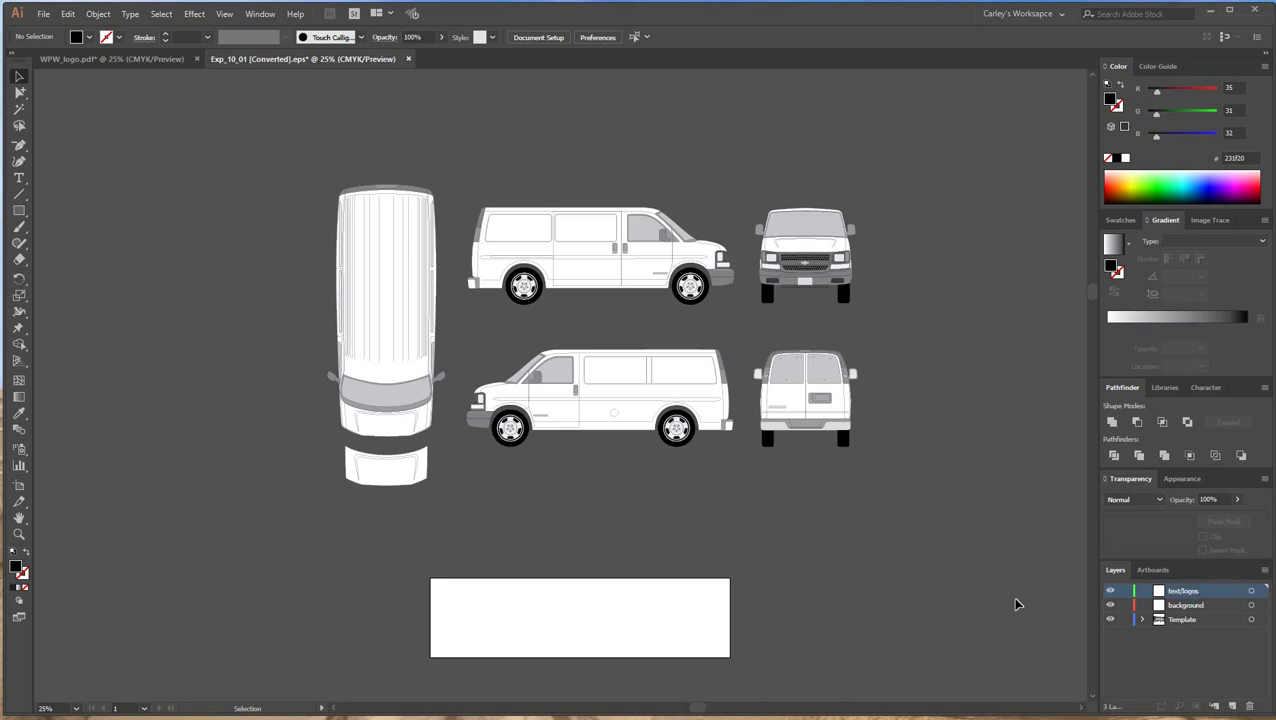
pyautogui.click(1180, 620)
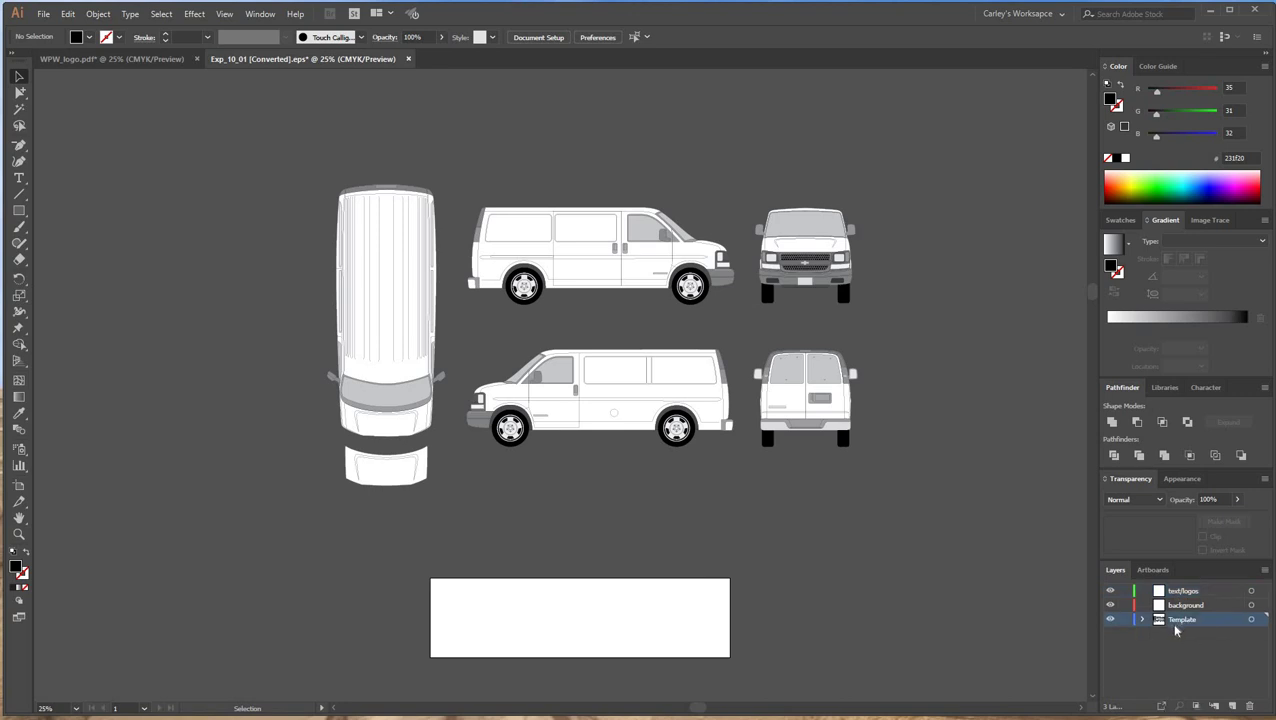
pyautogui.moveTo(1191, 588); pyautogui.dragTo(1182, 603)
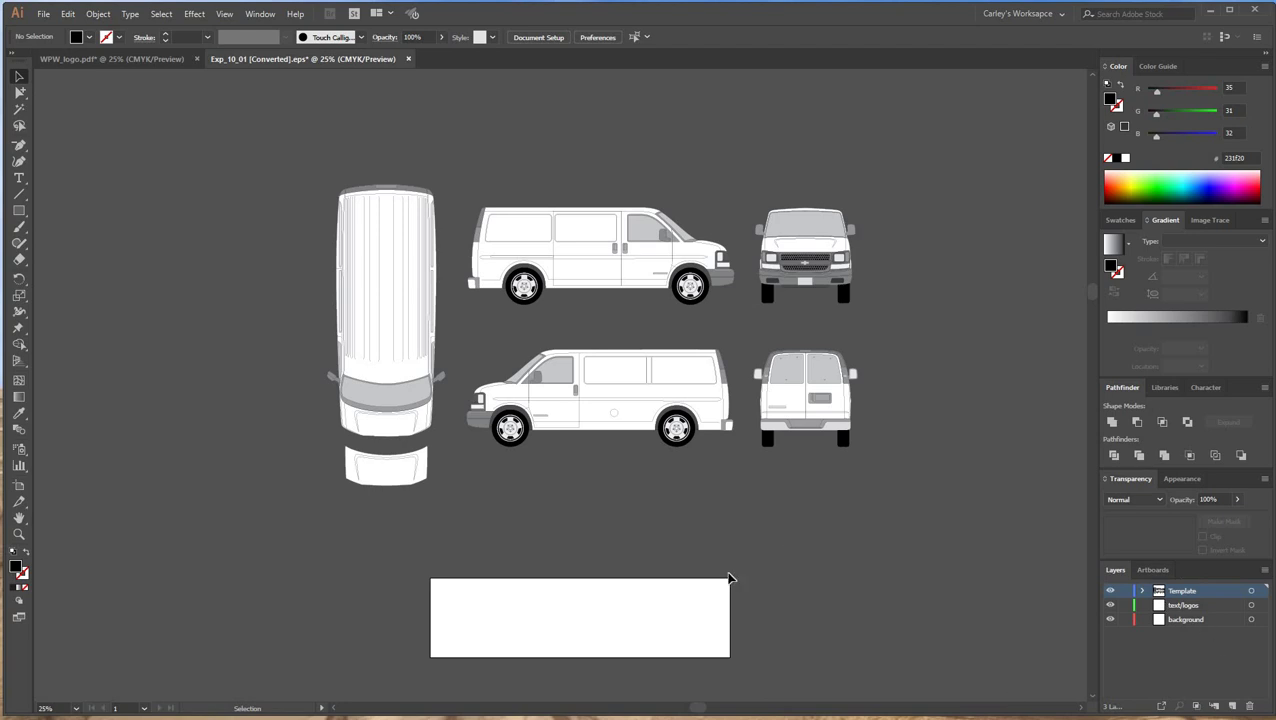
# Try moving the body panel of the top-view van off its linework with the Group Selection tool, and undo the move.
pyautogui.hotkey('ctrl', '+')
pyautogui.moveTo(807, 539); pyautogui.dragTo(809, 561)
pyautogui.moveTo(812, 609); pyautogui.dragTo(758, 604)
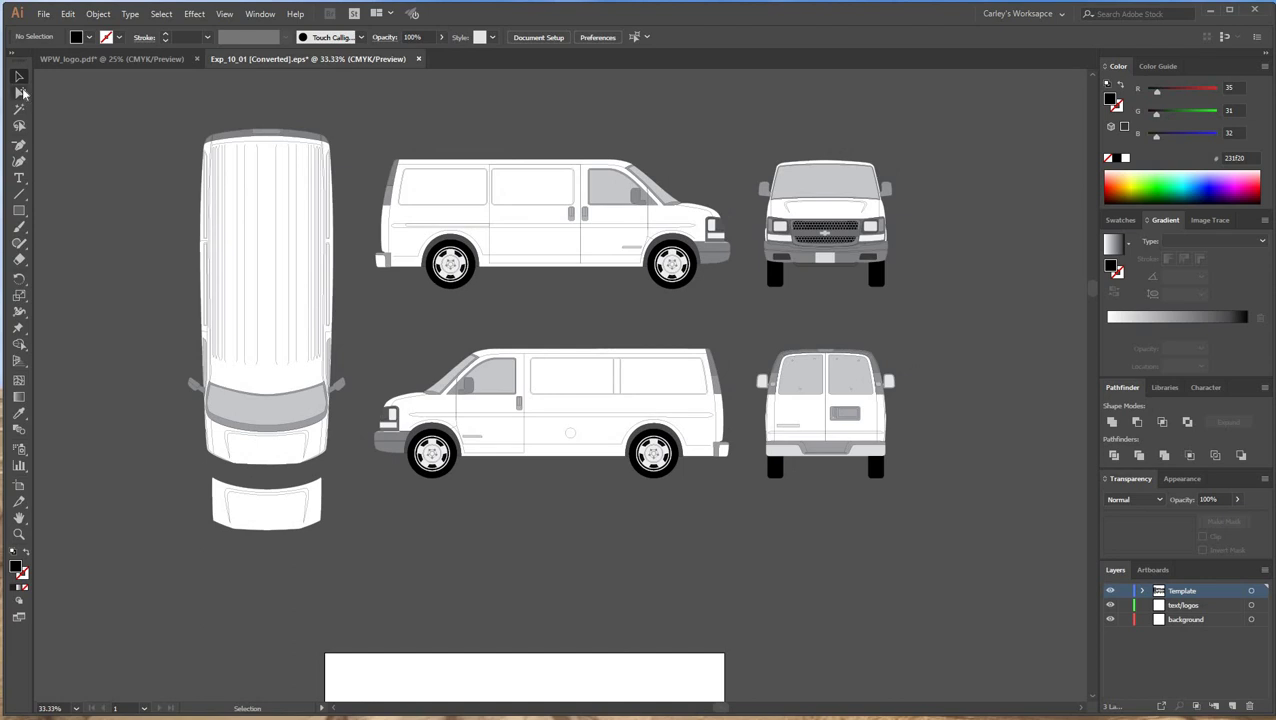
pyautogui.click(22, 93)
pyautogui.click(20, 93)
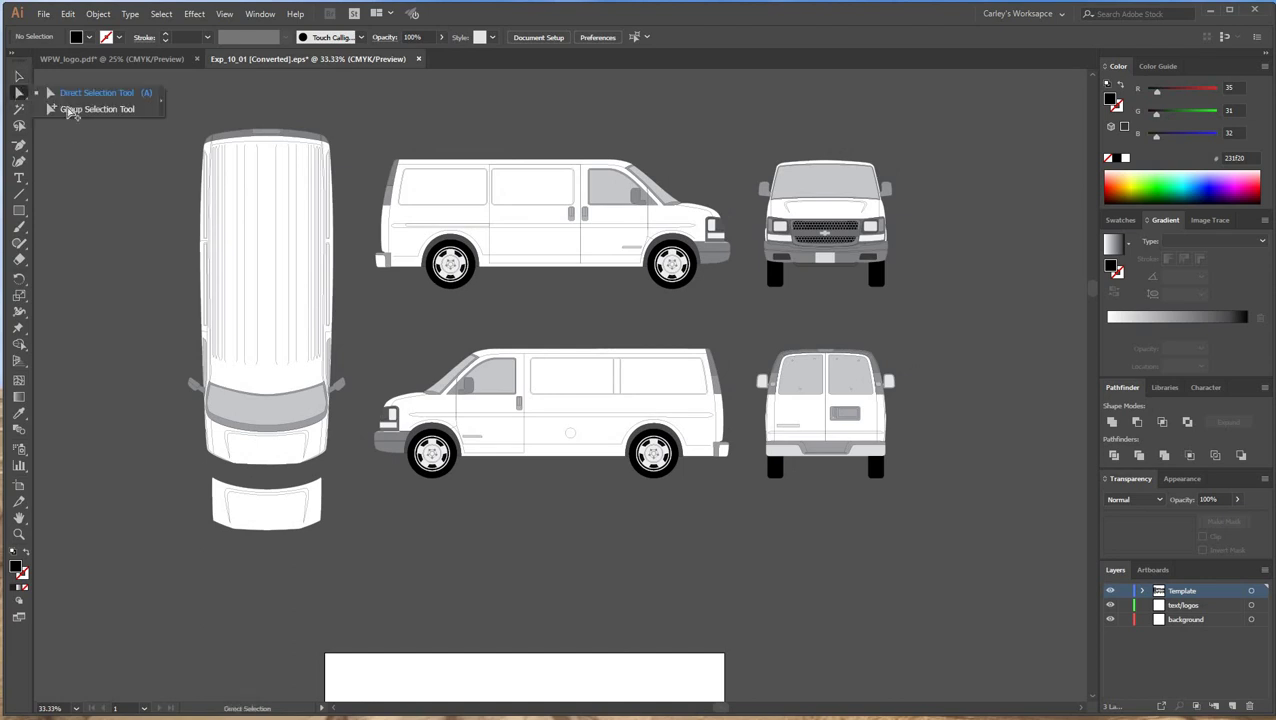
pyautogui.click(70, 110)
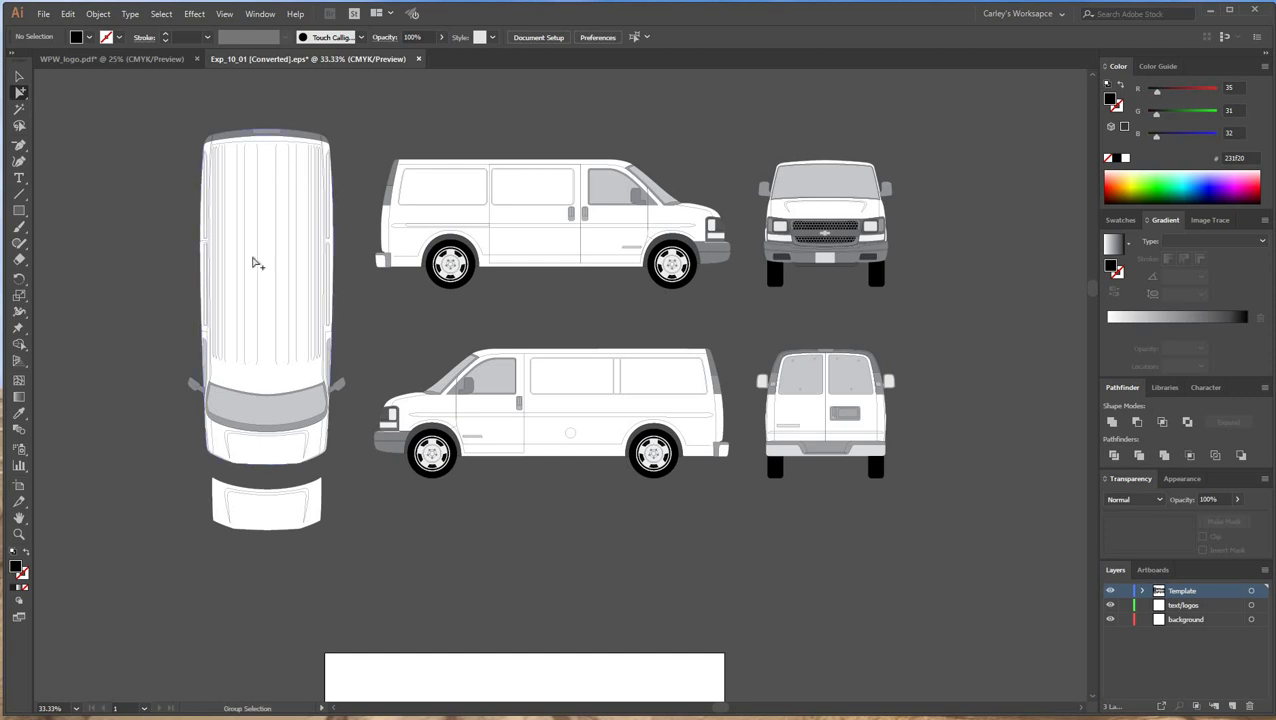
pyautogui.click(276, 187)
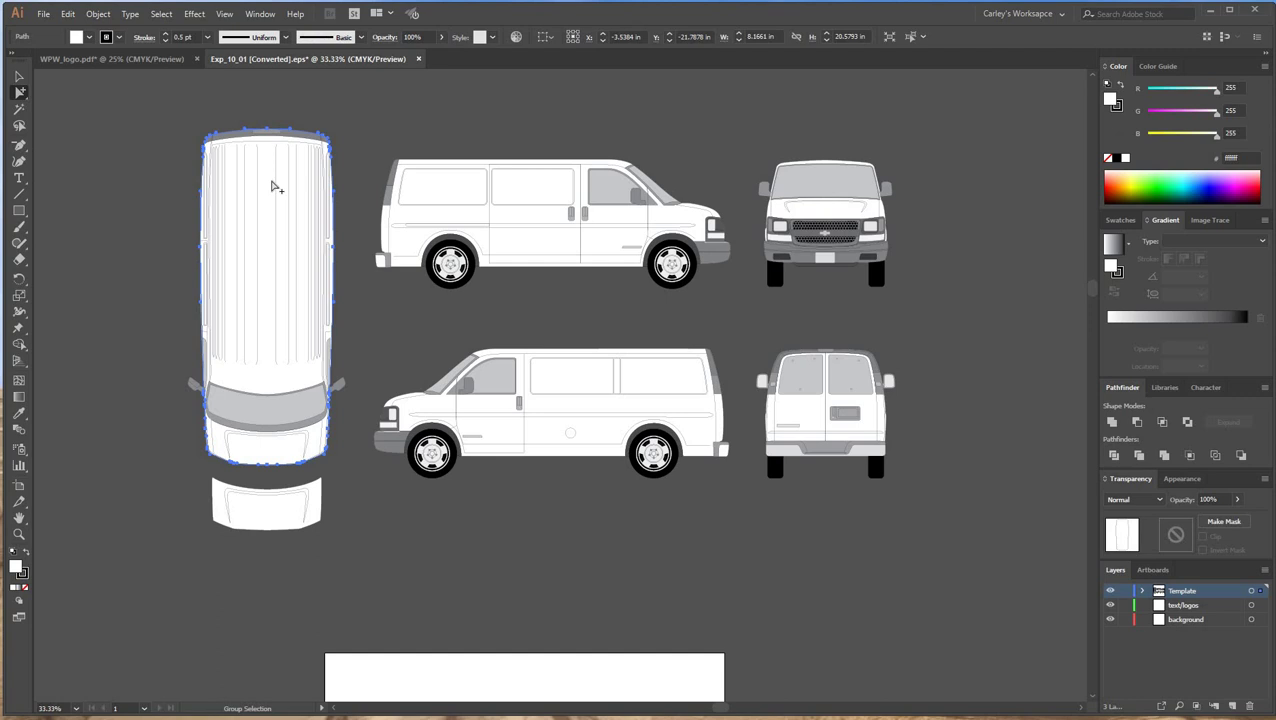
pyautogui.moveTo(276, 187); pyautogui.dragTo(152, 157)
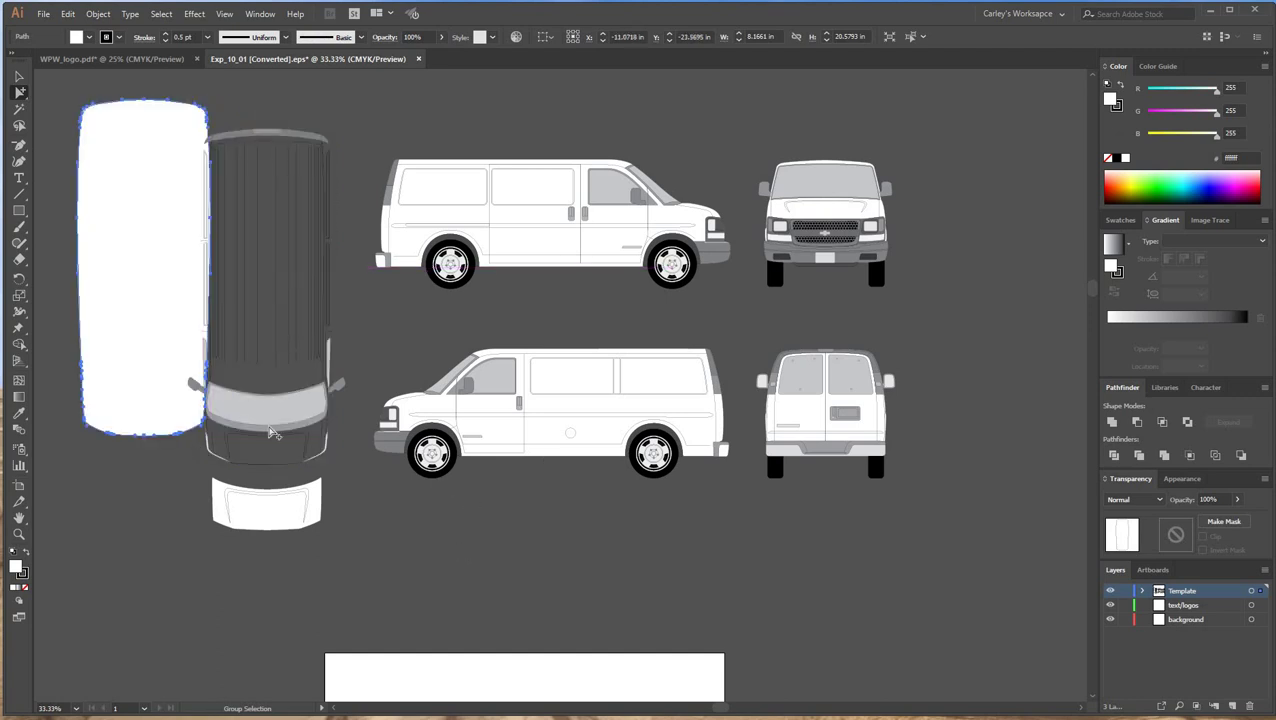
pyautogui.hotkey('ctrl', 'z')
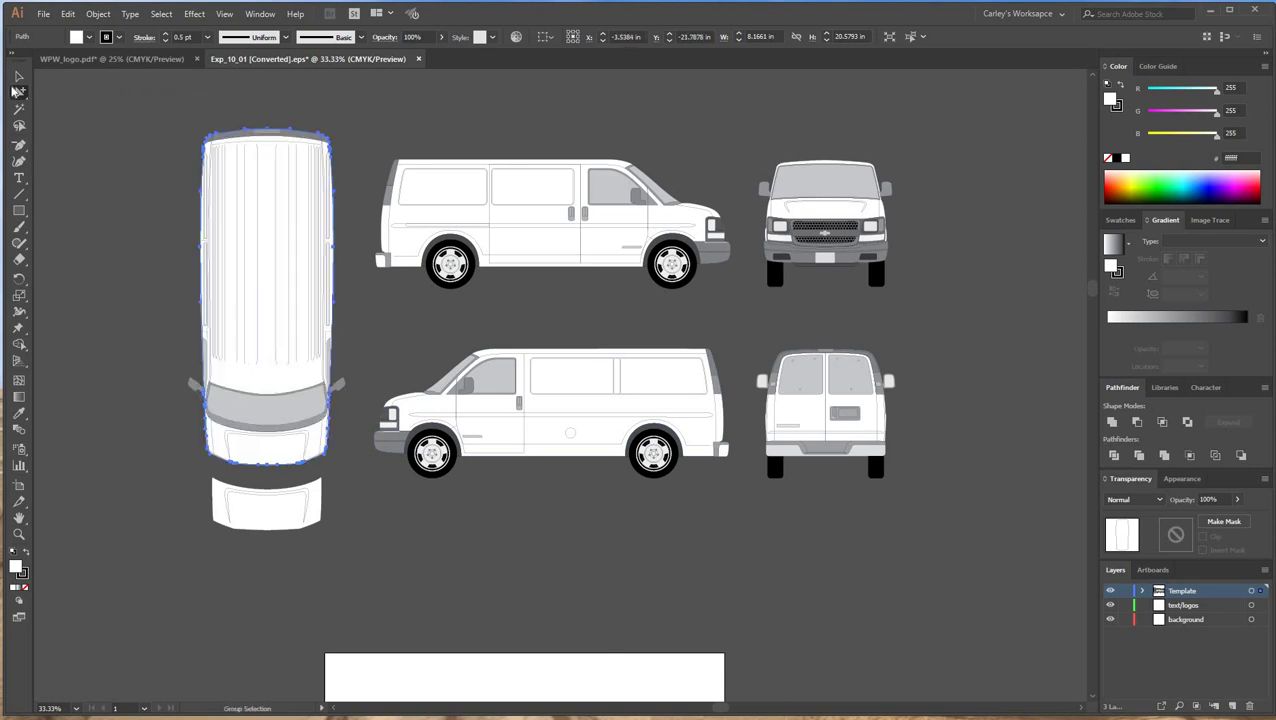
# Try pulling a single side anchor of the top-view body outline outward with the Direct Selection tool, and undo the change.
pyautogui.moveTo(20, 95); pyautogui.dragTo(97, 96)
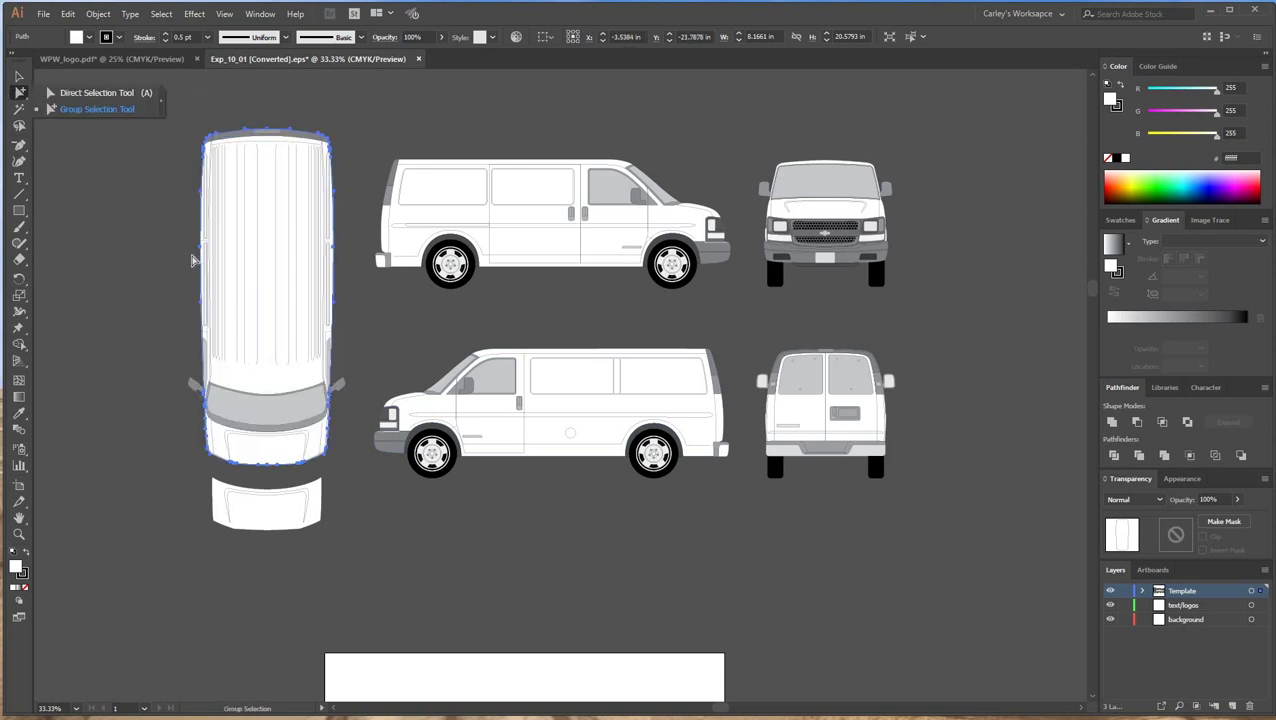
pyautogui.moveTo(203, 243); pyautogui.dragTo(55, 226)
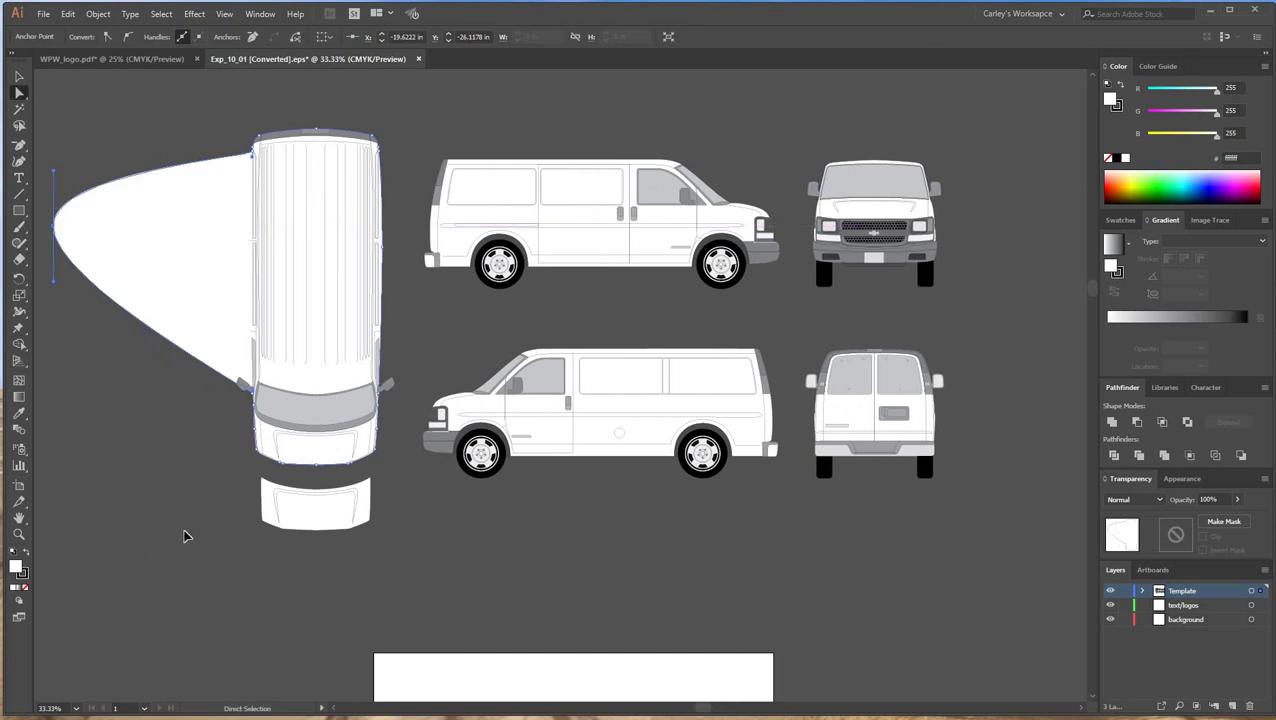
pyautogui.hotkey('ctrl', 'z')
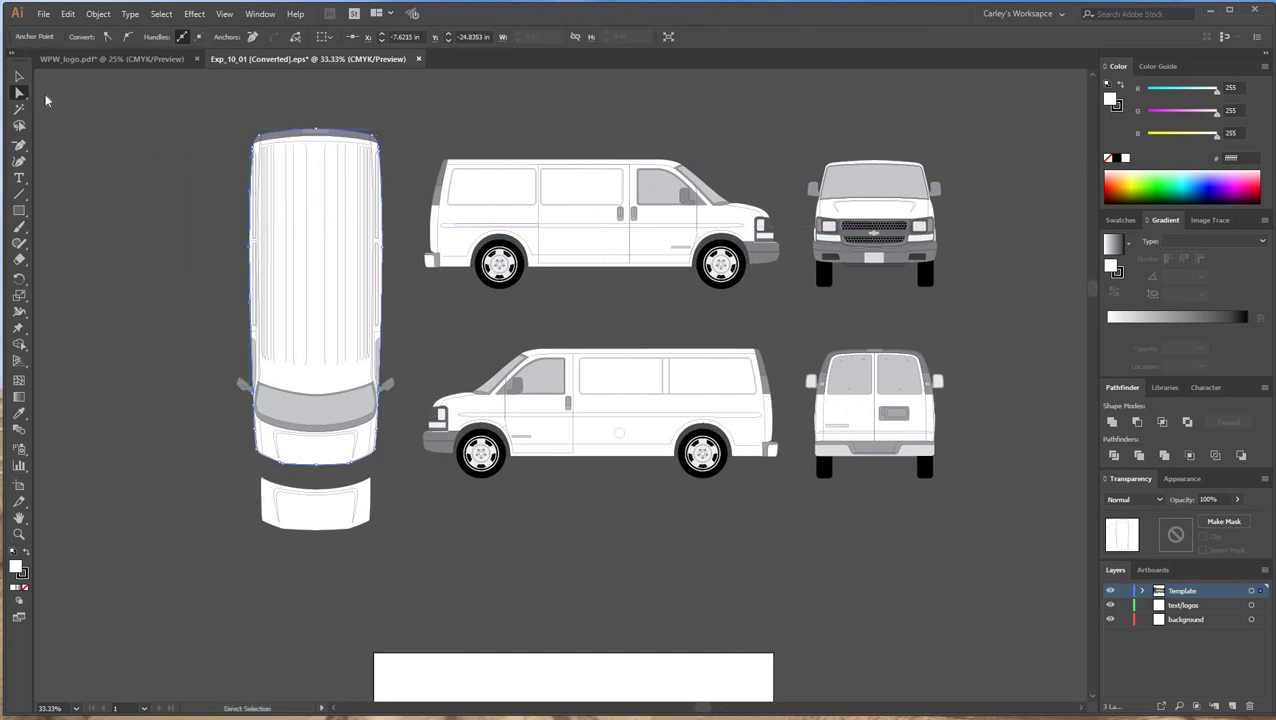
# Select the hood, roof, both side, front and rear body panels together with the Group Selection tool and copy them.
pyautogui.moveTo(46, 101); pyautogui.dragTo(115, 112)
pyautogui.click(441, 594)
pyautogui.moveTo(439, 594); pyautogui.dragTo(562, 536)
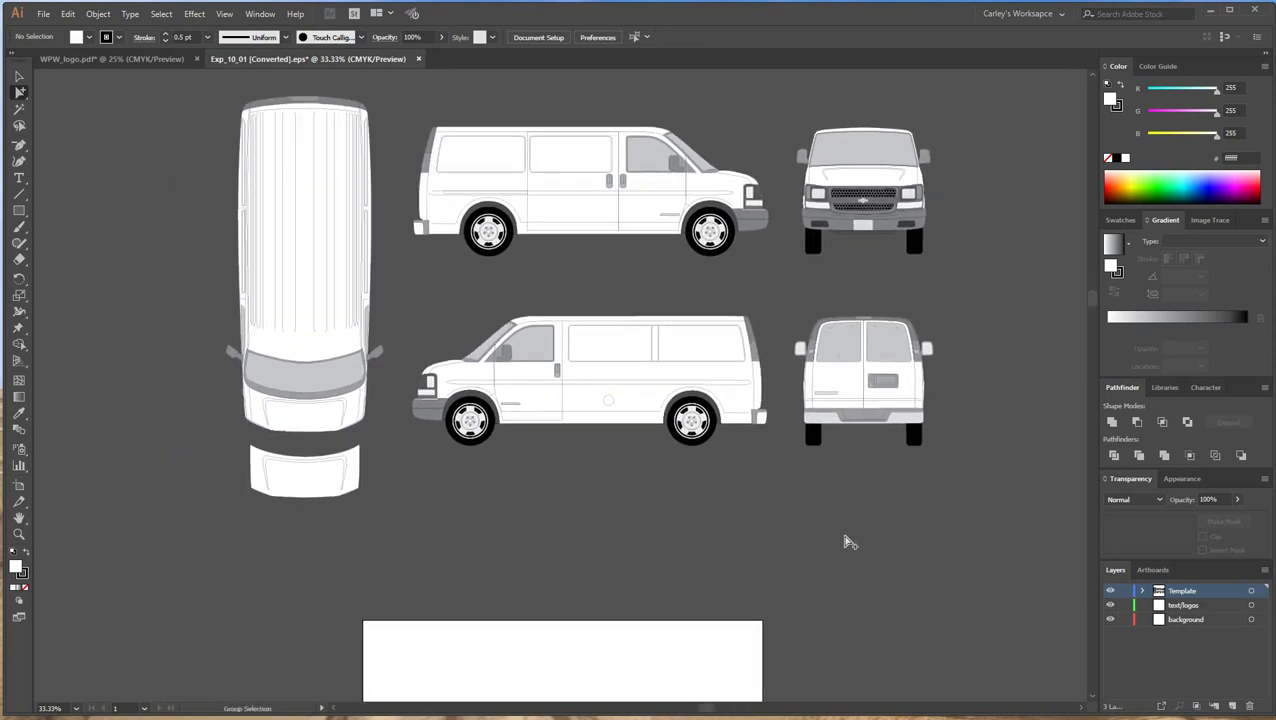
pyautogui.click(309, 485)
pyautogui.keyDown('shift'); pyautogui.click(310, 227); pyautogui.keyUp('shift')
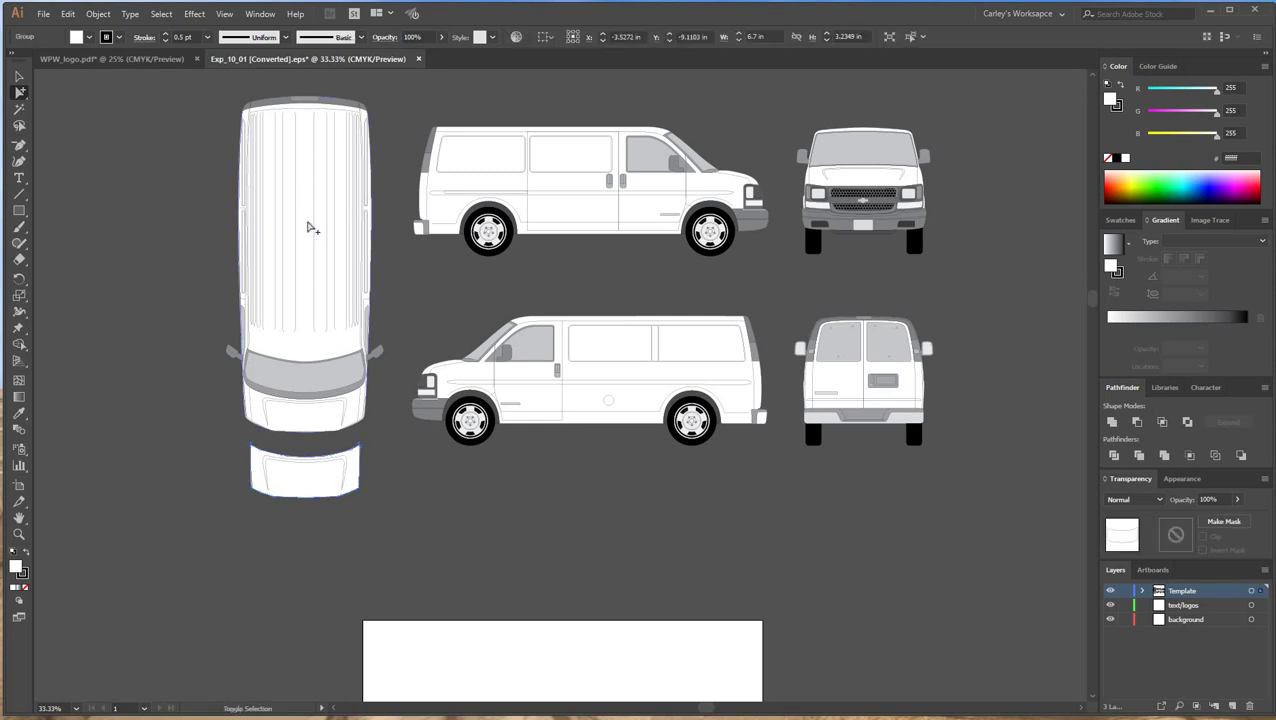
pyautogui.keyDown('shift'); pyautogui.click(600, 195); pyautogui.keyUp('shift')
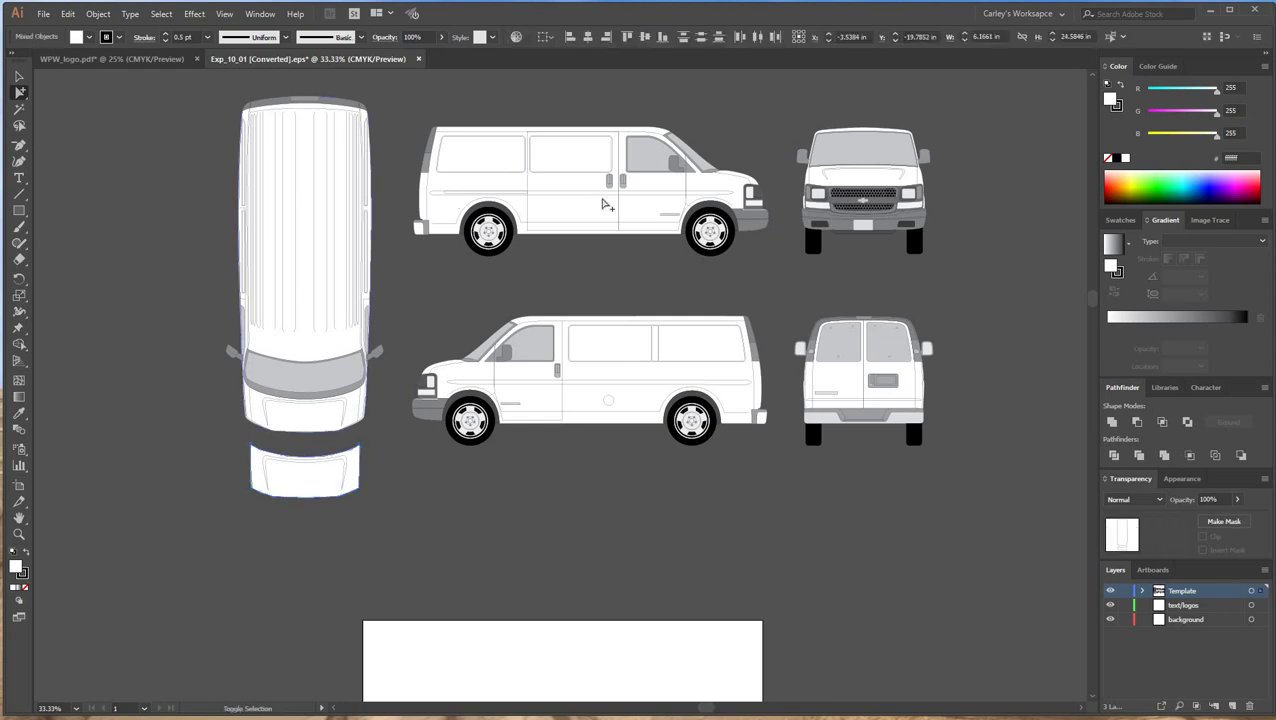
pyautogui.keyDown('shift'); pyautogui.click(601, 374); pyautogui.keyUp('shift')
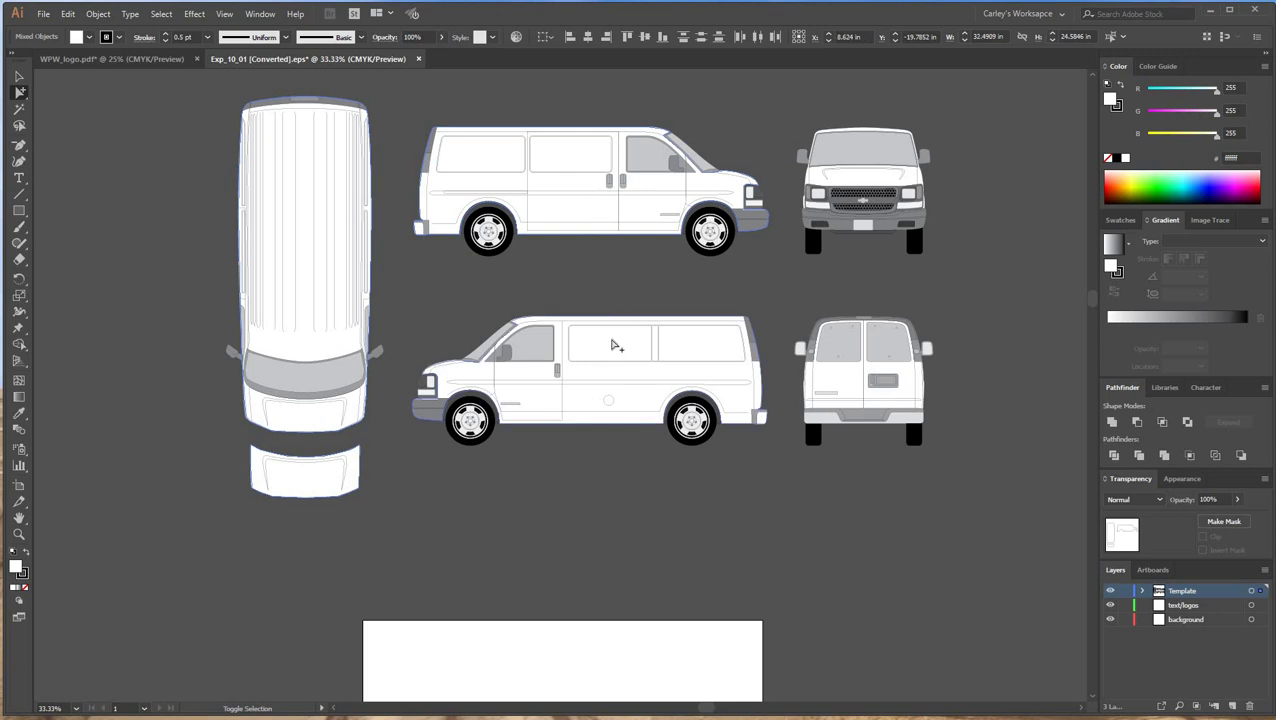
pyautogui.keyDown('shift'); pyautogui.click(868, 174); pyautogui.keyUp('shift')
pyautogui.keyDown('shift'); pyautogui.click(856, 378); pyautogui.keyUp('shift')
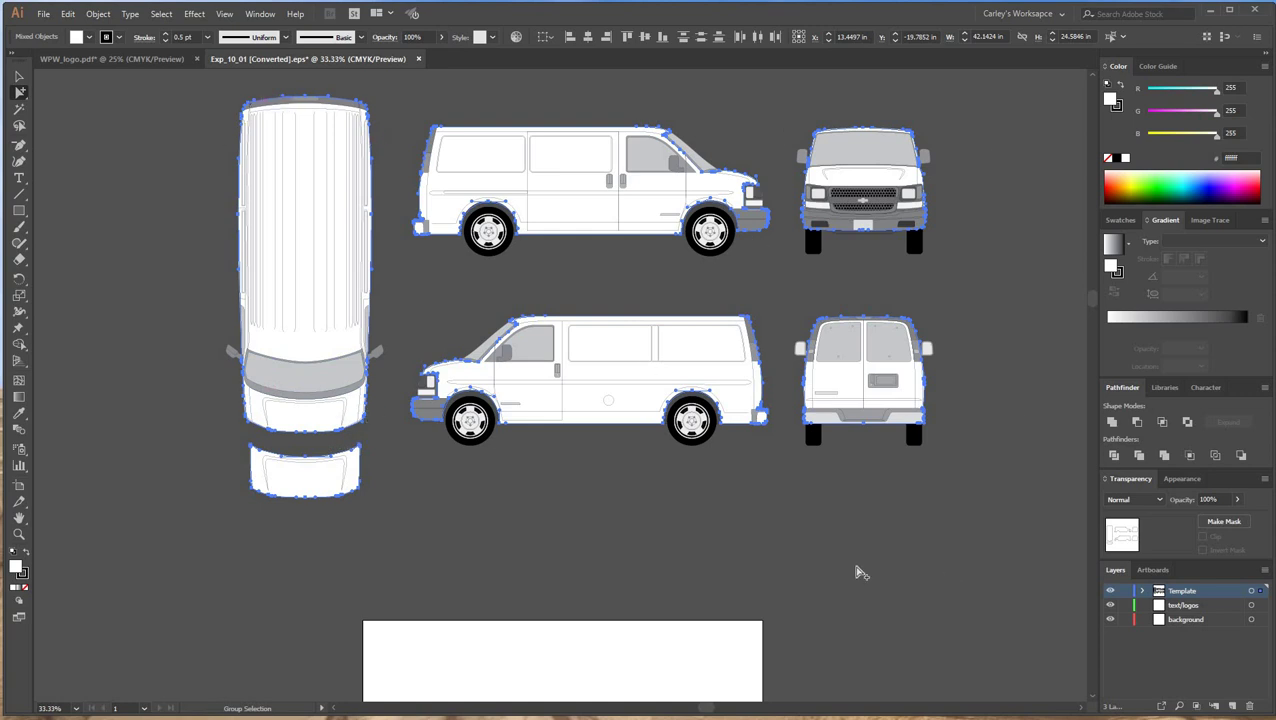
pyautogui.click(68, 14)
pyautogui.click(100, 80)
# Remove the fill from the selected body panels on the Template layer and lock that layer.
pyautogui.click(1107, 159)
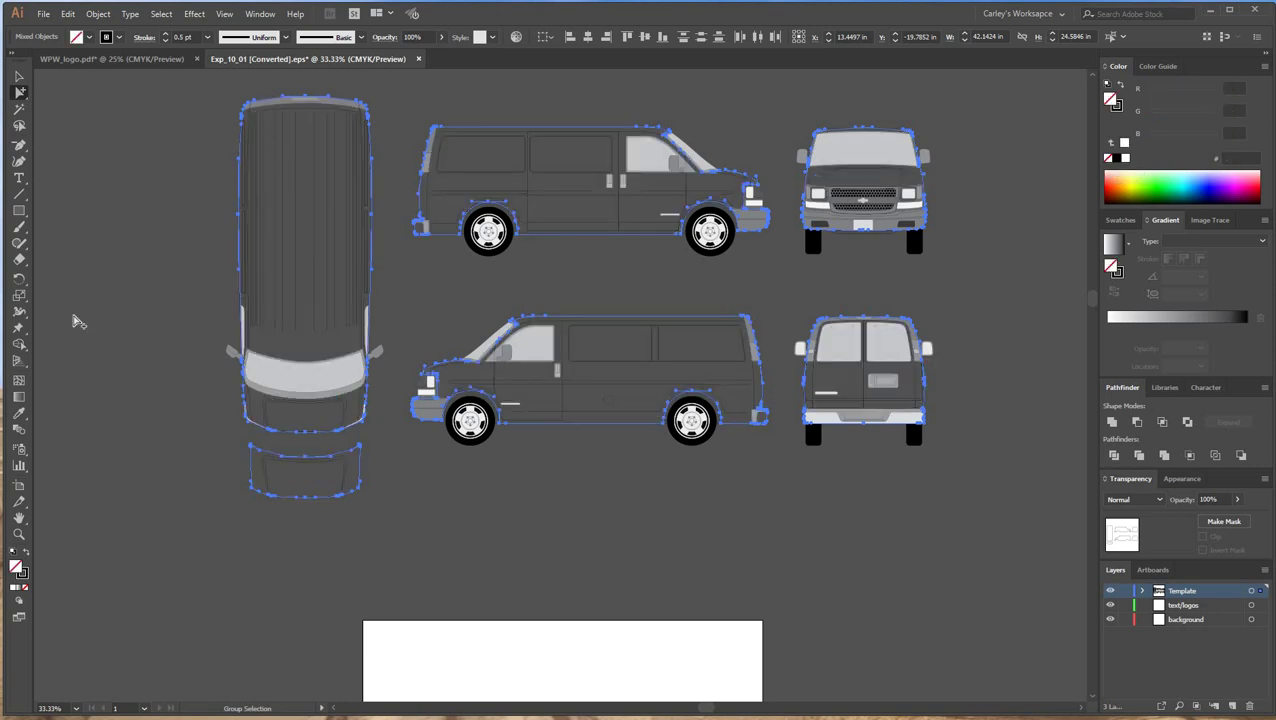
pyautogui.click(1125, 592)
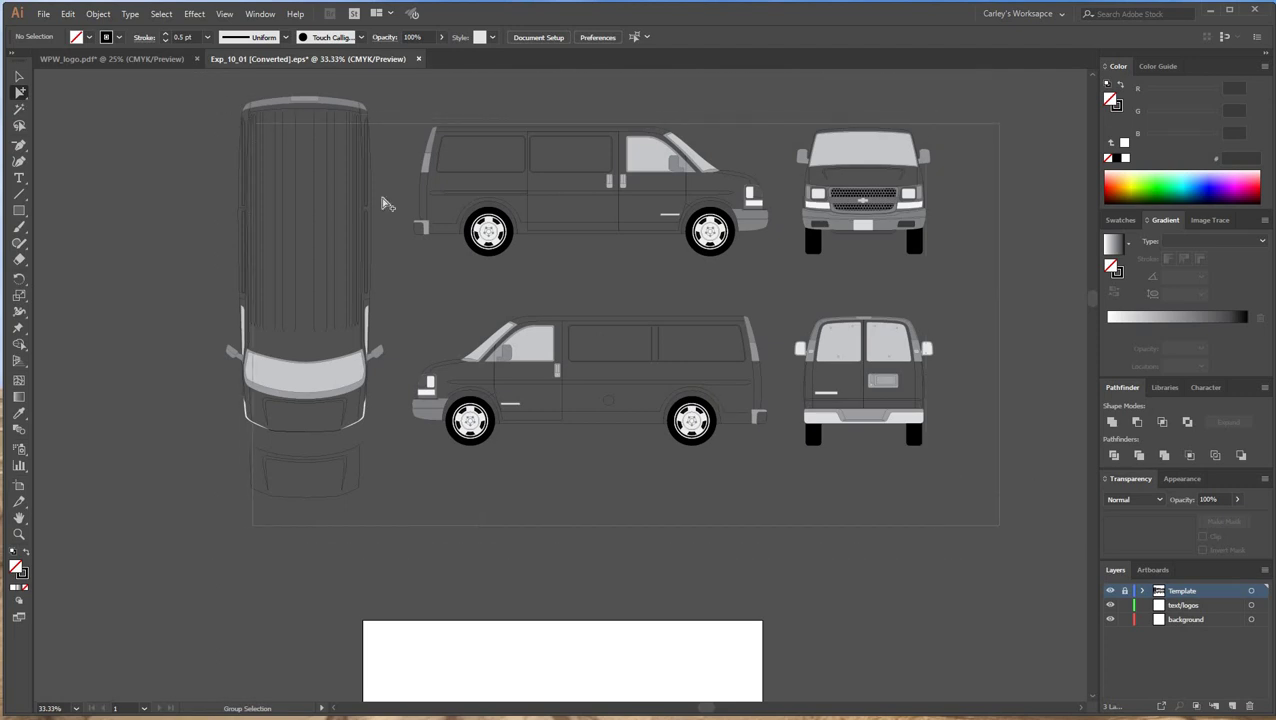
# Paste the copied body panels in place on the background layer.
pyautogui.click(1185, 620)
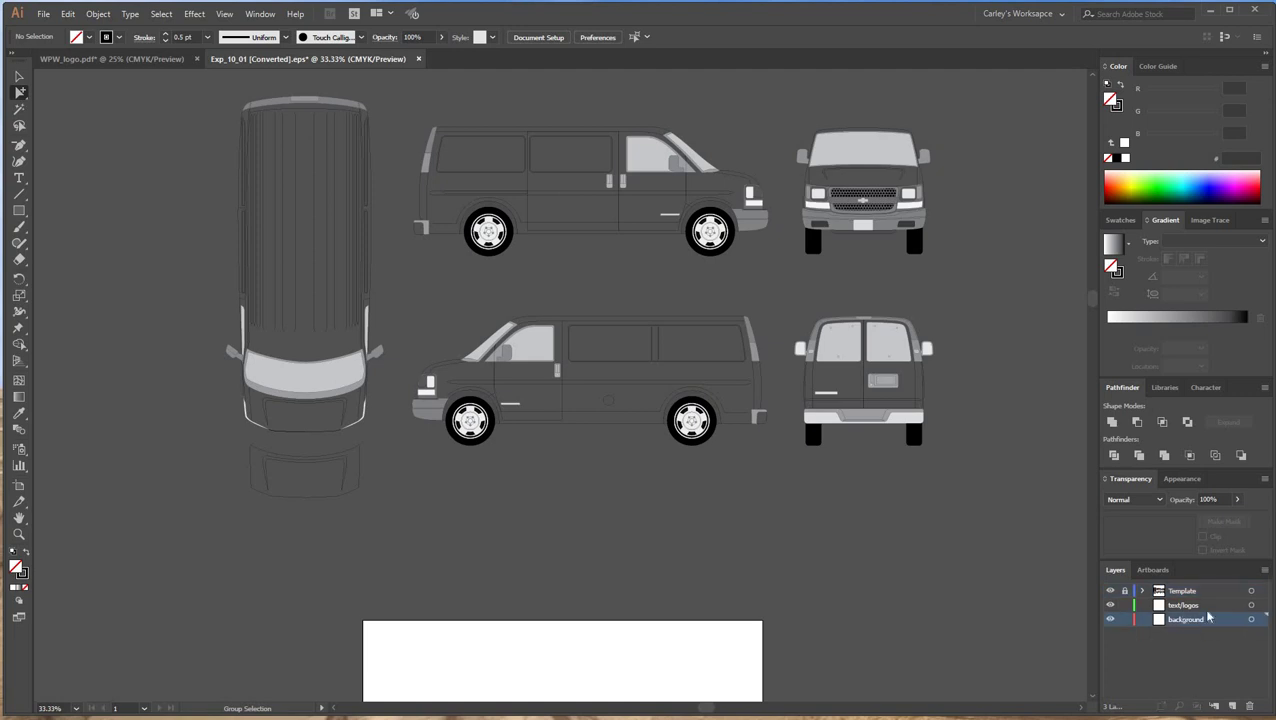
pyautogui.click(66, 14)
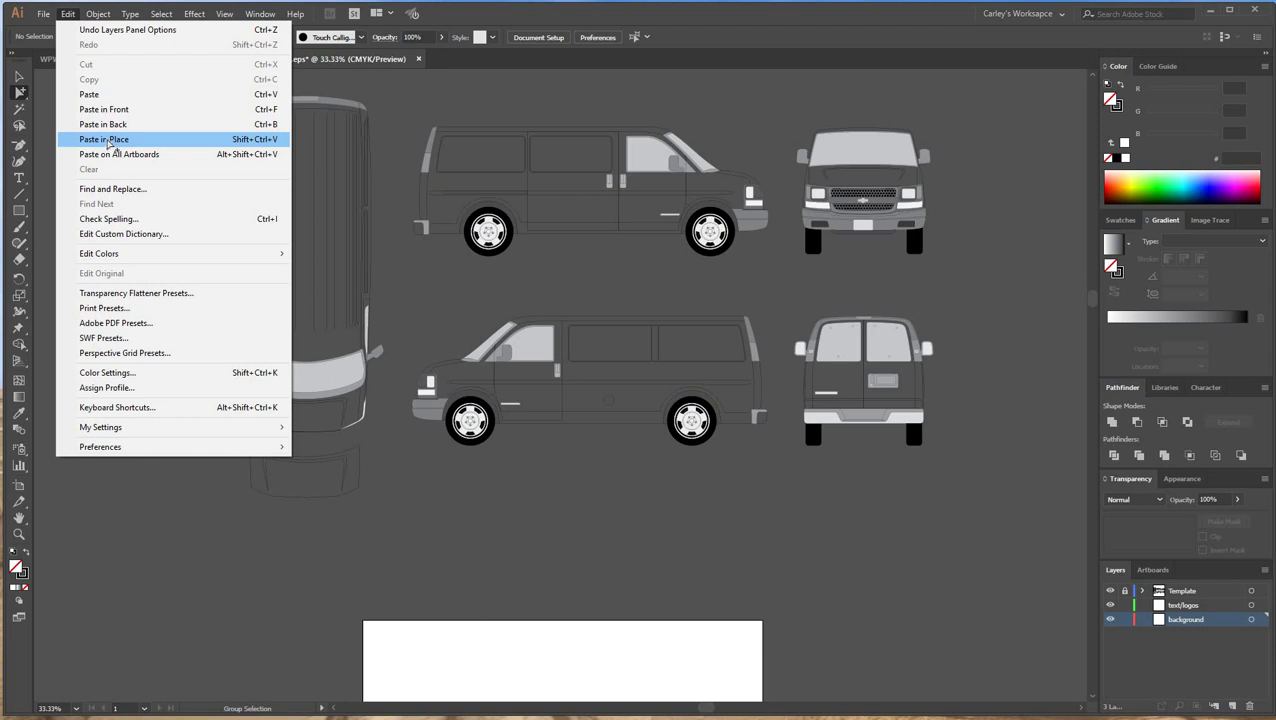
pyautogui.click(110, 141)
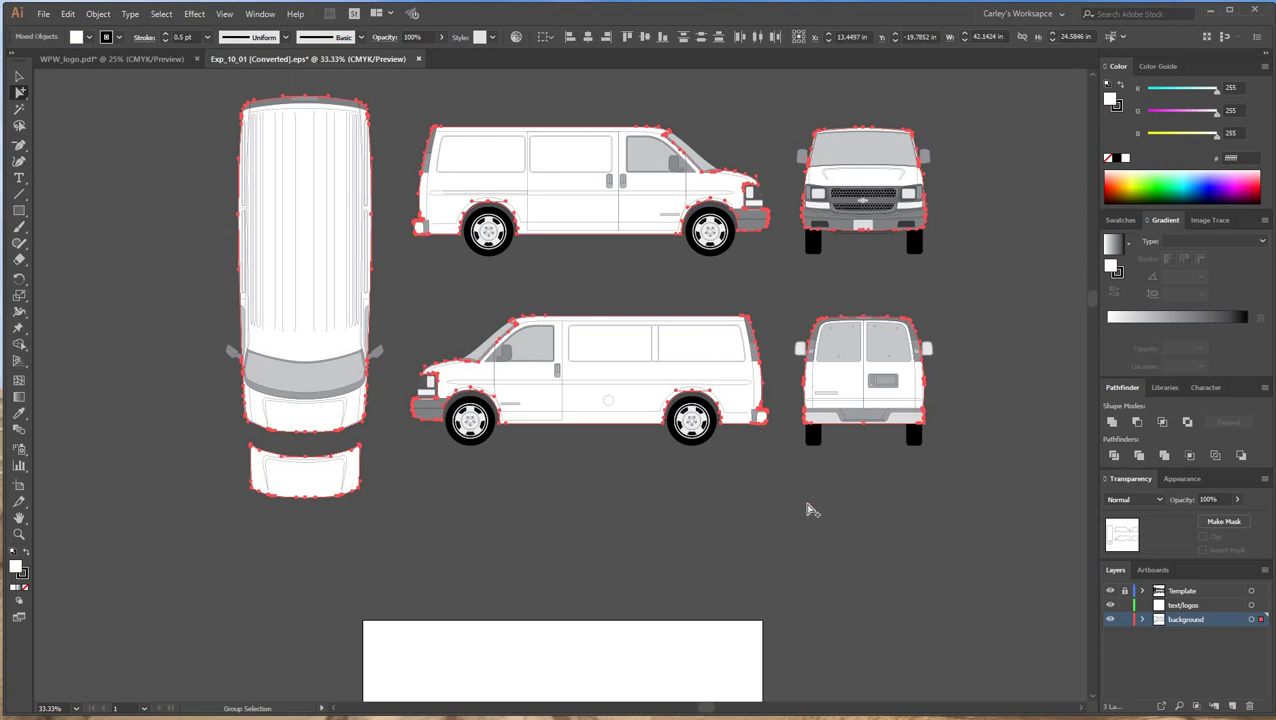
# Fill the pasted body panels with bright green (hex 00f517) and deselect them.
pyautogui.click(1163, 185)
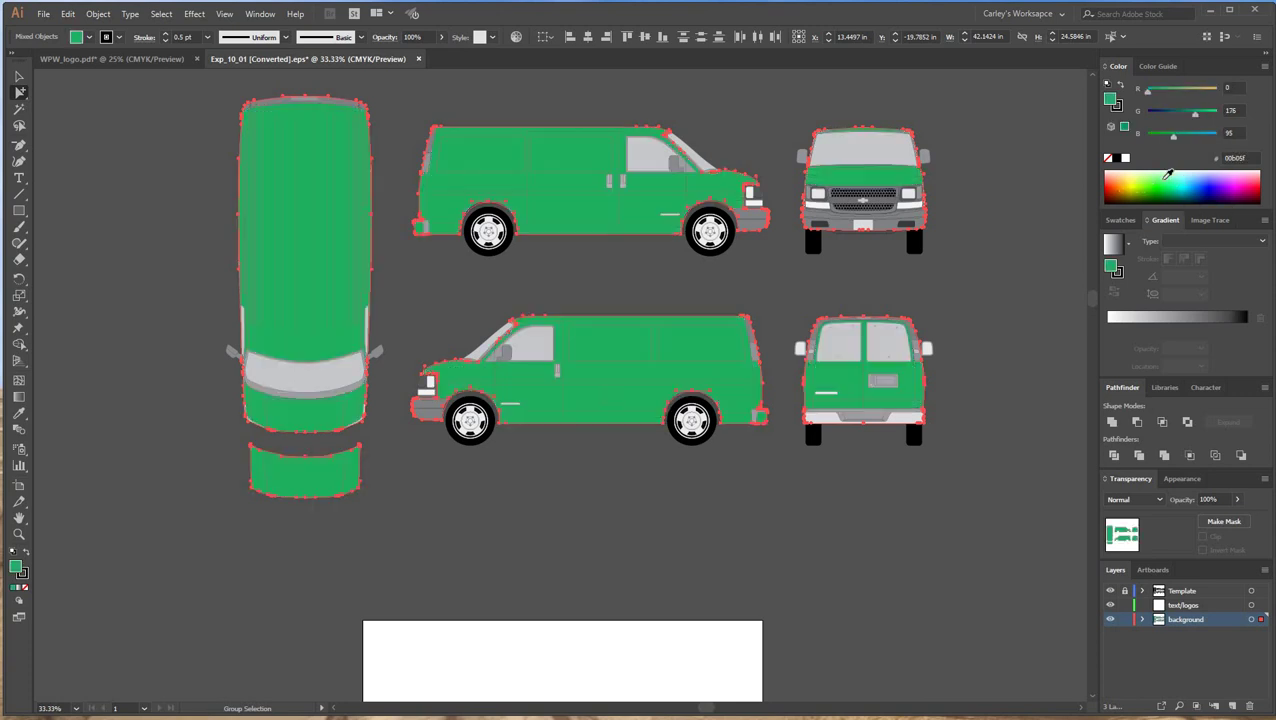
pyautogui.click(1124, 187)
pyautogui.moveTo(1243, 191)
pyautogui.mouseDown()
pyautogui.moveTo(1253, 178)
pyautogui.moveTo(1157, 180)
pyautogui.moveTo(1235, 202)
pyautogui.mouseUp()
pyautogui.click(1160, 183)
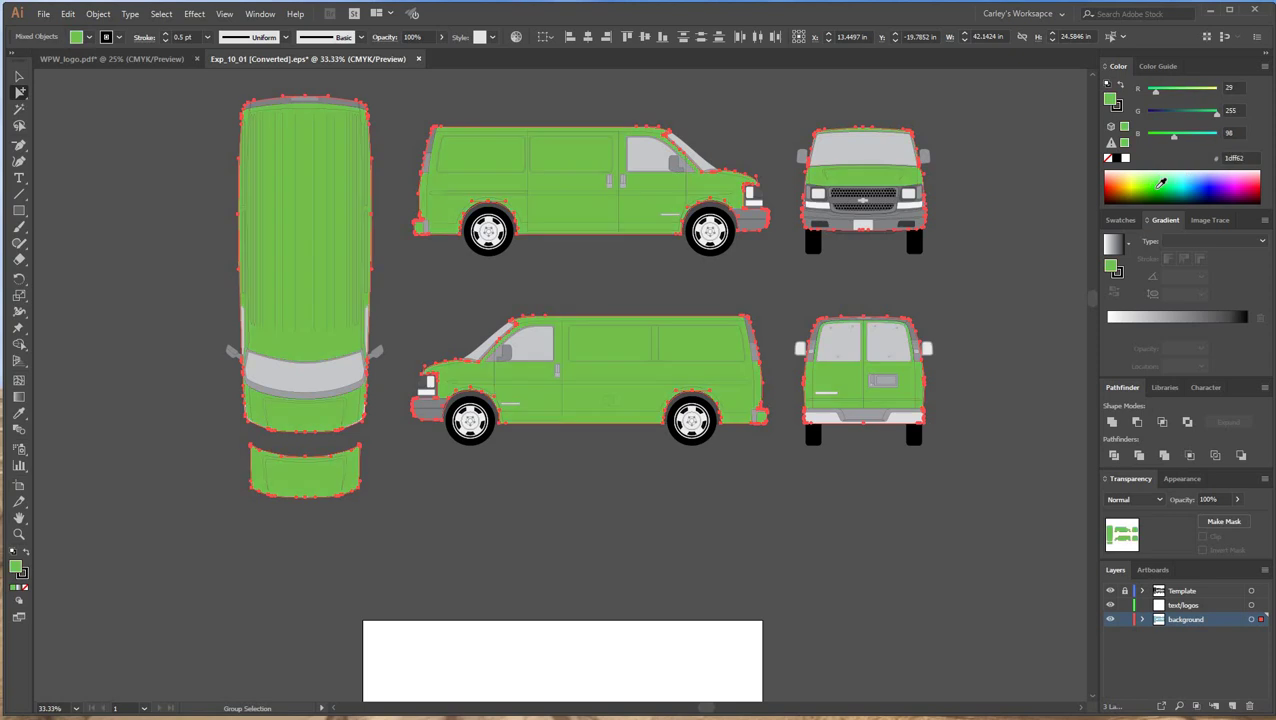
pyautogui.click(1158, 190)
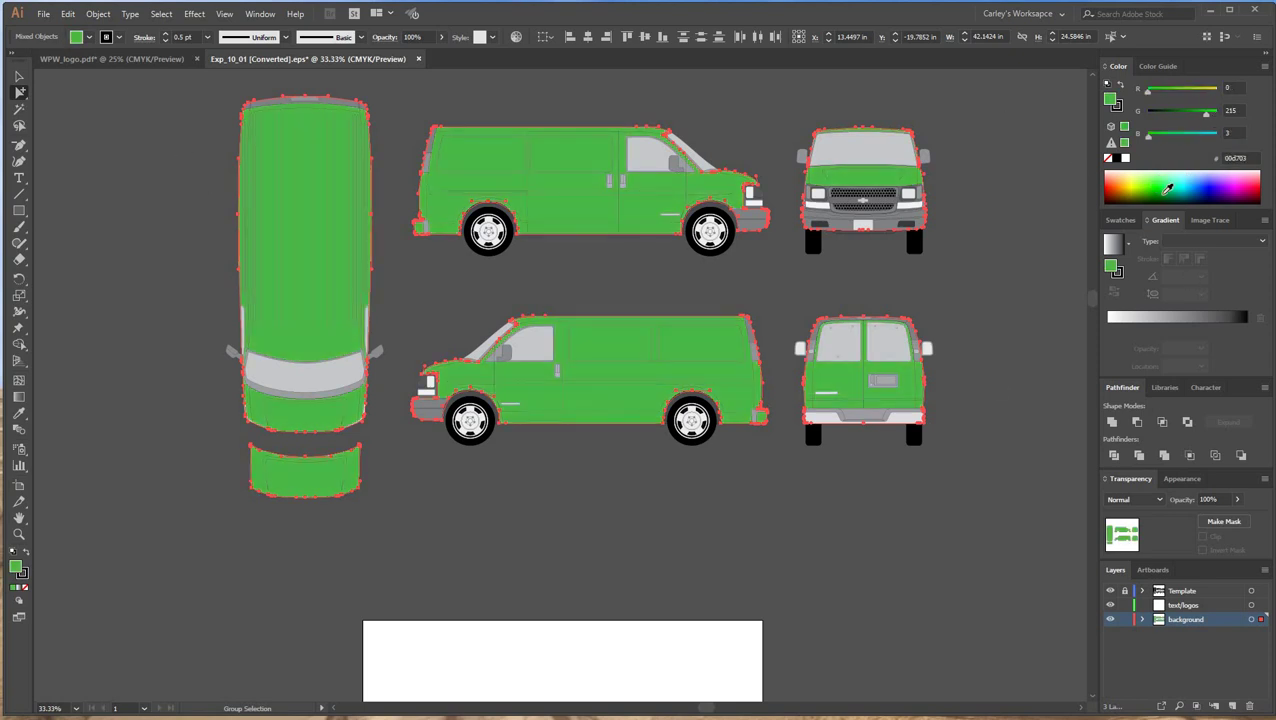
pyautogui.click(1161, 177)
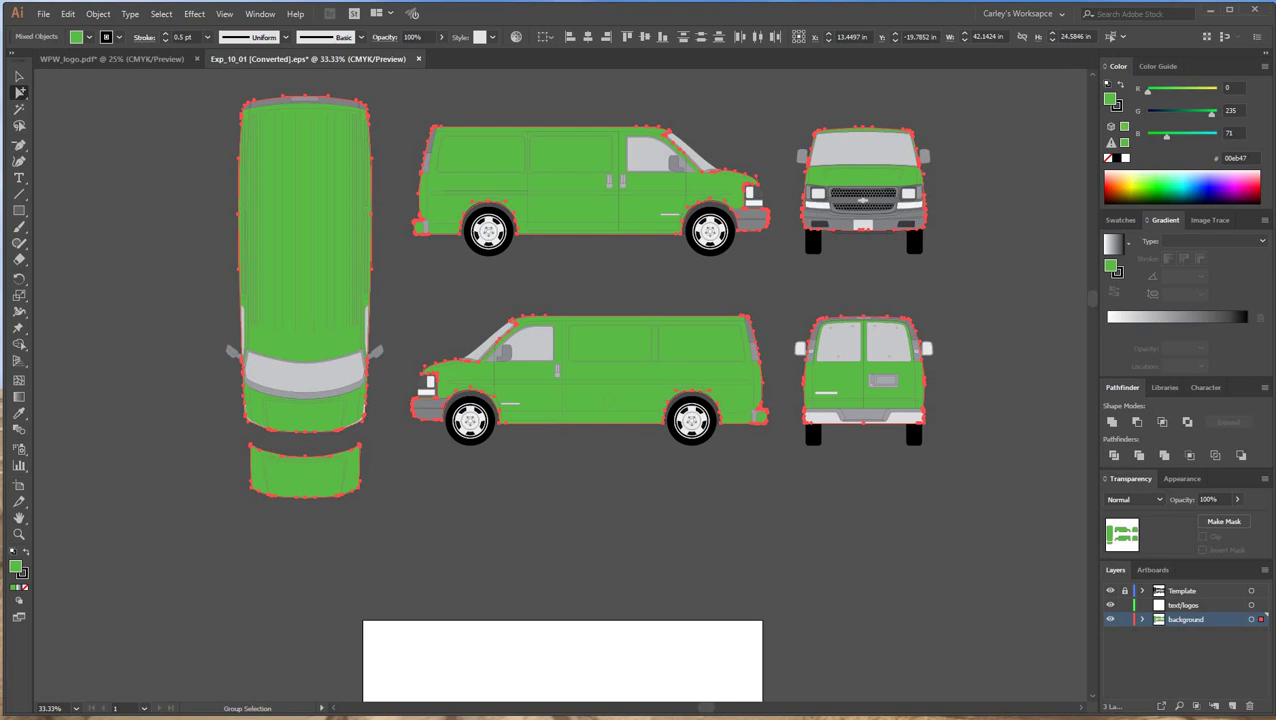
pyautogui.click(1162, 181)
pyautogui.click(19, 76)
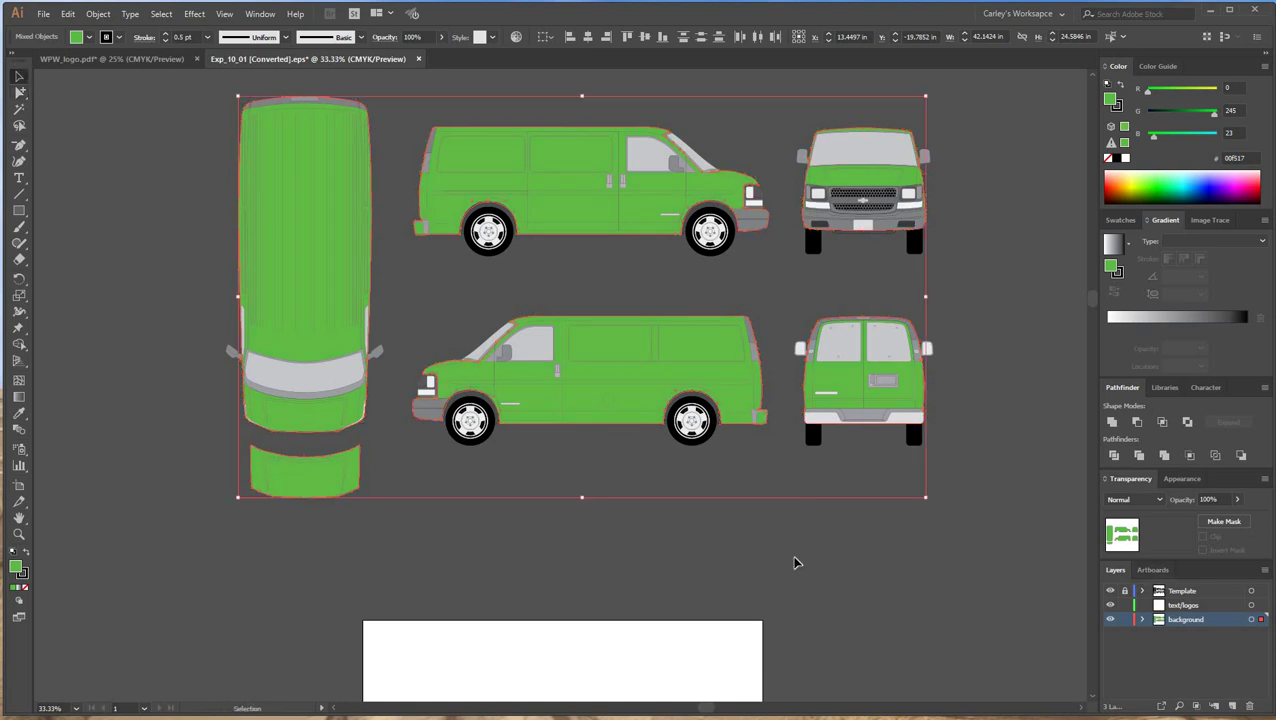
pyautogui.click(799, 502)
# Draw a new artboard enclosing all the van views with a margin, and delete the original artboard below them.
pyautogui.click(19, 484)
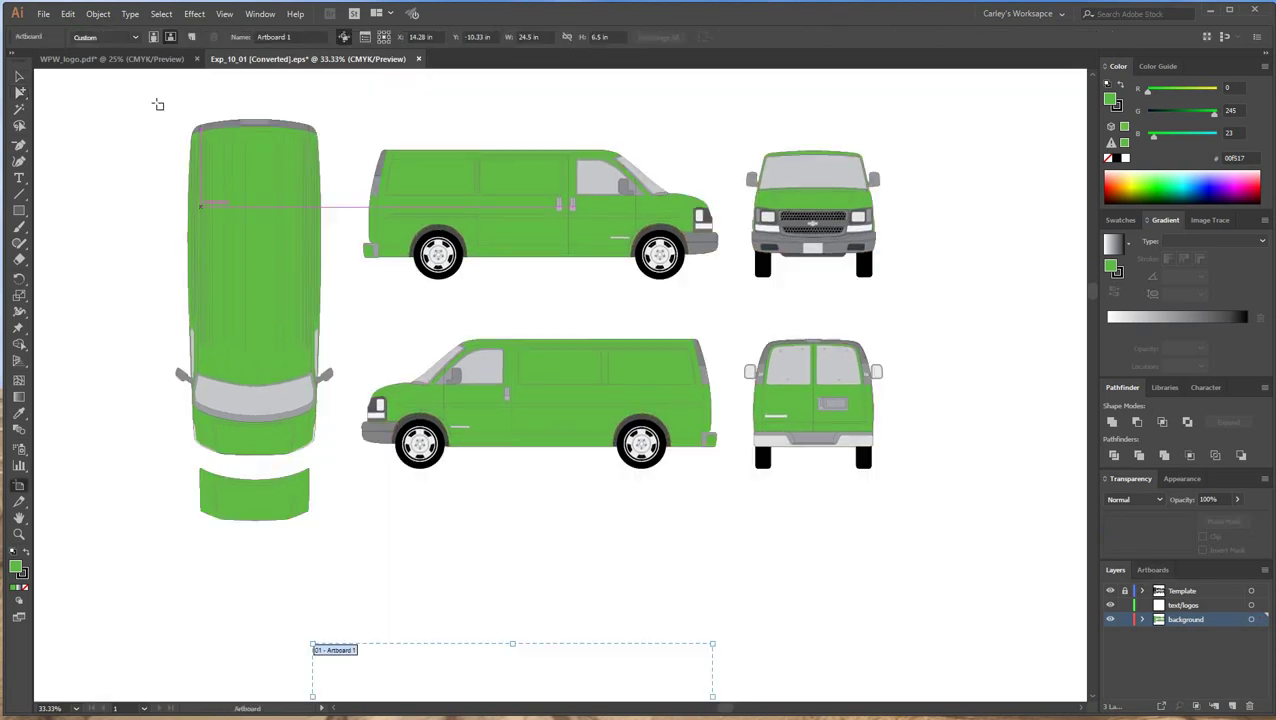
pyautogui.moveTo(133, 88); pyautogui.dragTo(910, 541)
pyautogui.scroll(-3, 510, 635)
pyautogui.click(530, 587)
pyautogui.press('Delete')
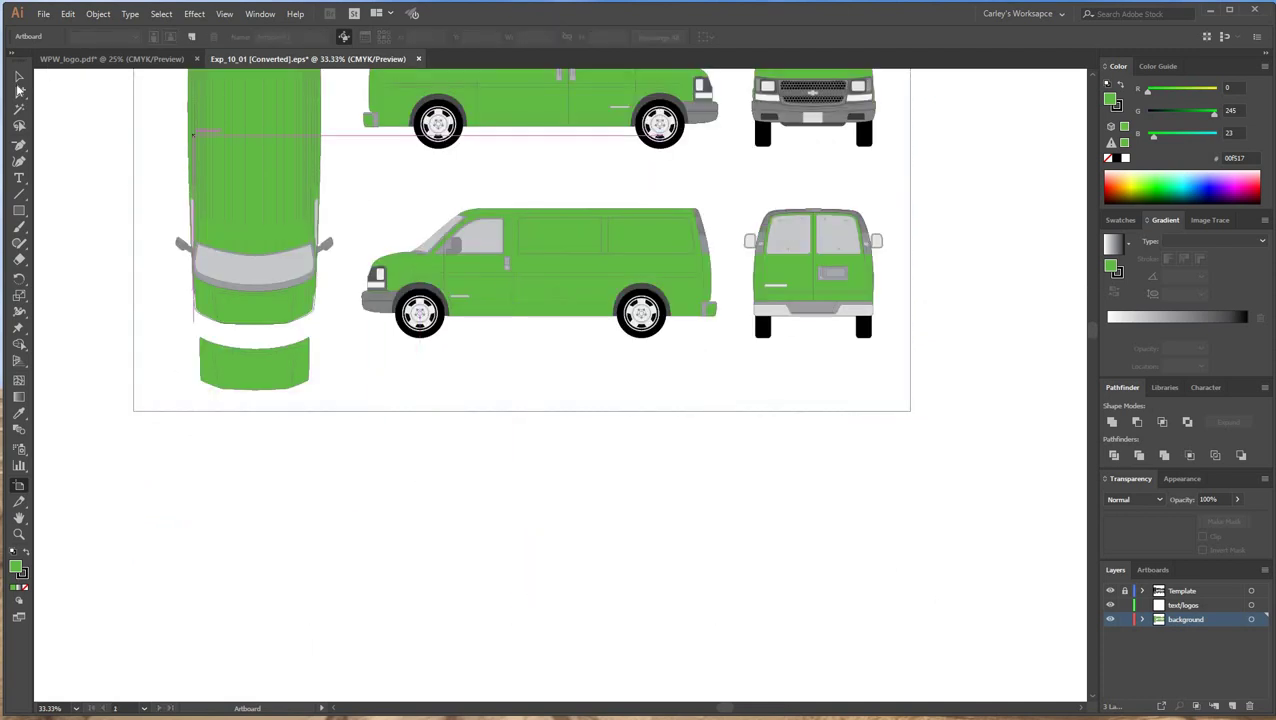
pyautogui.press('v')
pyautogui.scroll(3, 620, 560)
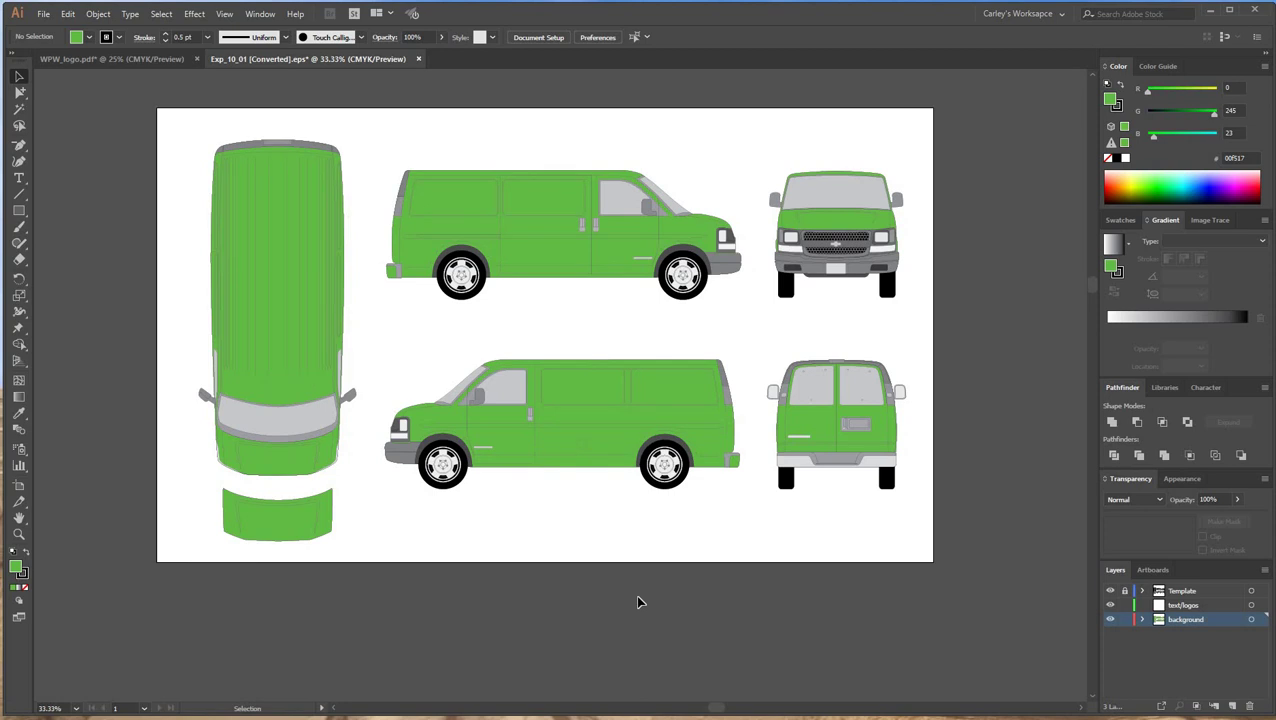
pyautogui.press('space')
pyautogui.moveTo(663, 593); pyautogui.dragTo(640, 571)
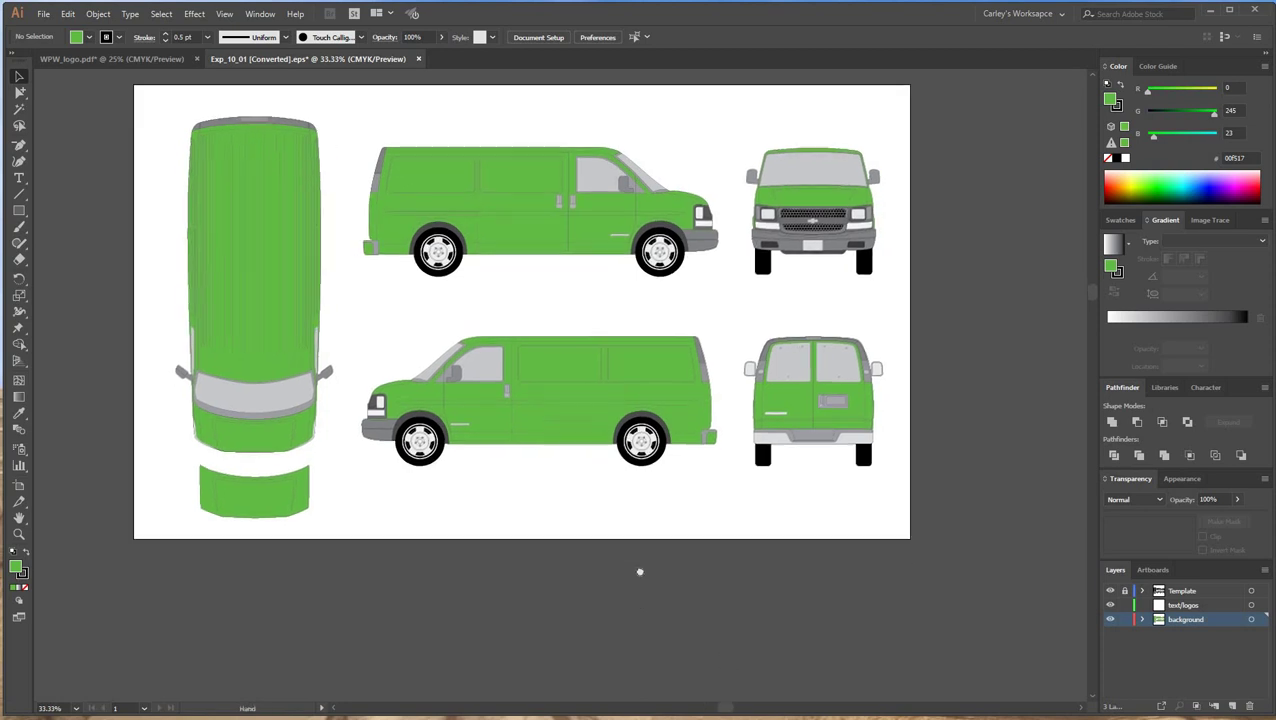
# Copy the multicoloured brush-stroke graphic from the WPW_logo.pdf document and return to the van template document.
pyautogui.click(150, 60)
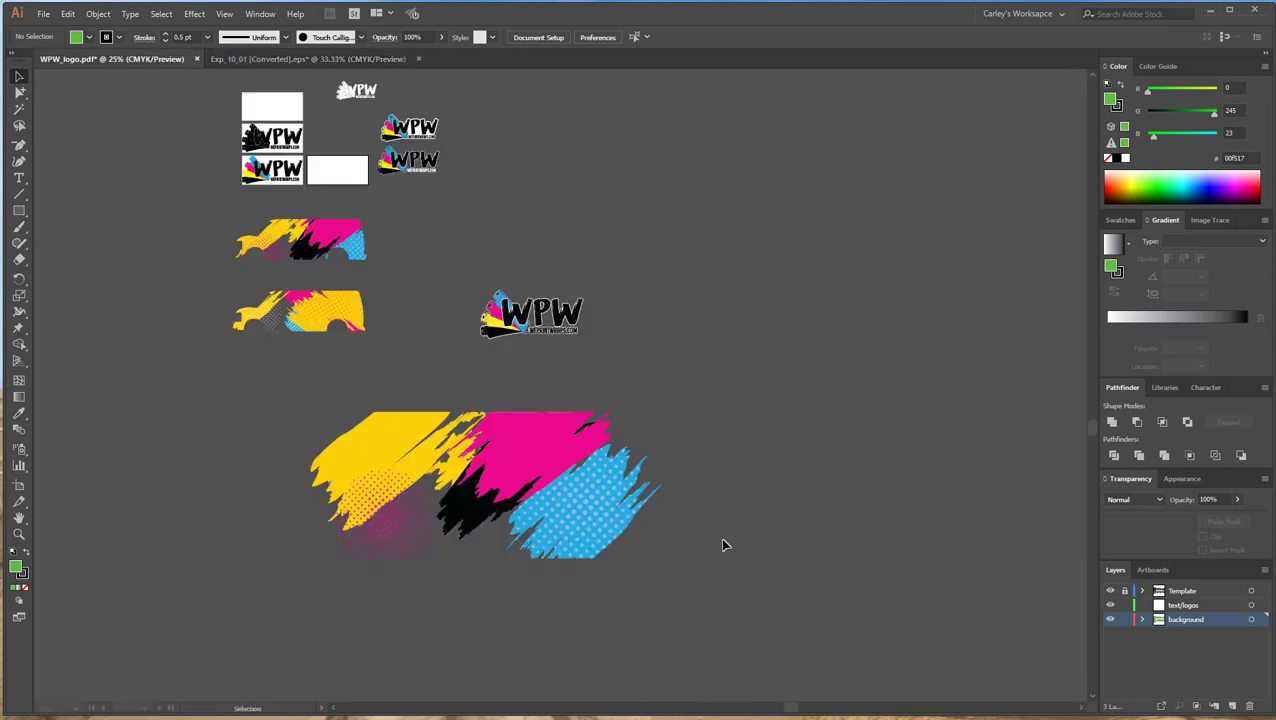
pyautogui.hotkey('ctrl', '=')
pyautogui.scroll(-3, 548, 402)
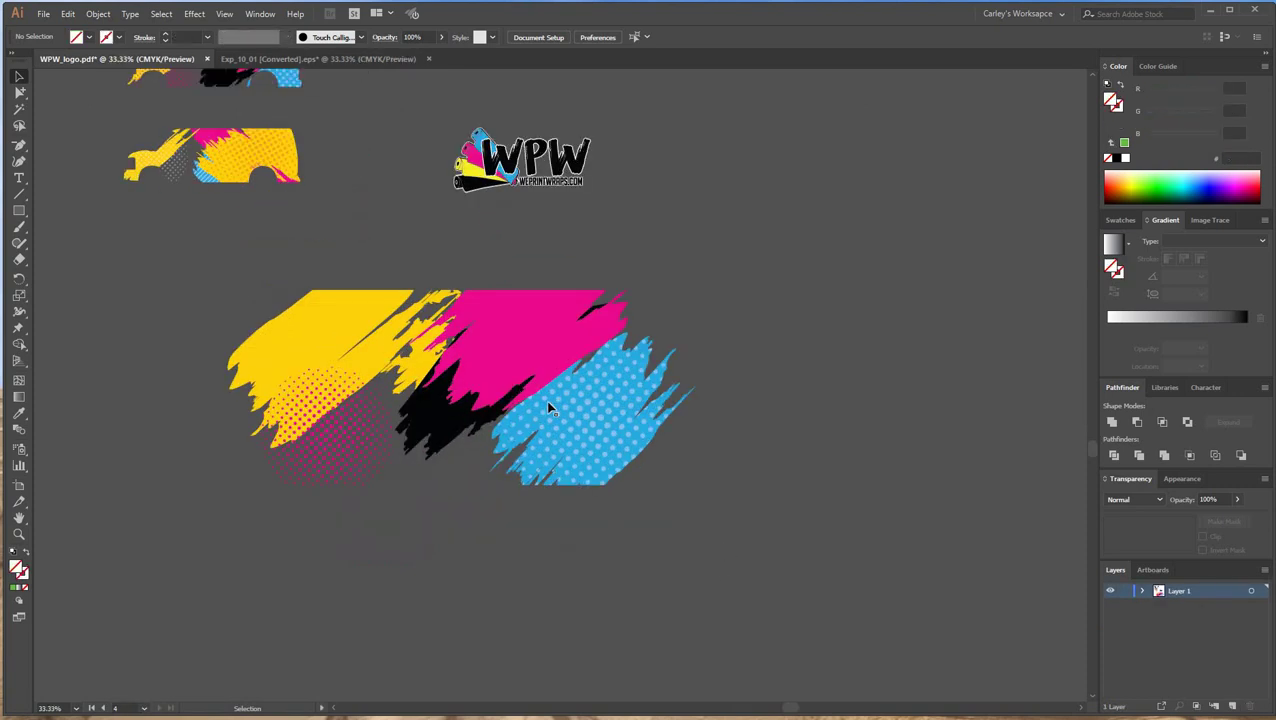
pyautogui.click(555, 413)
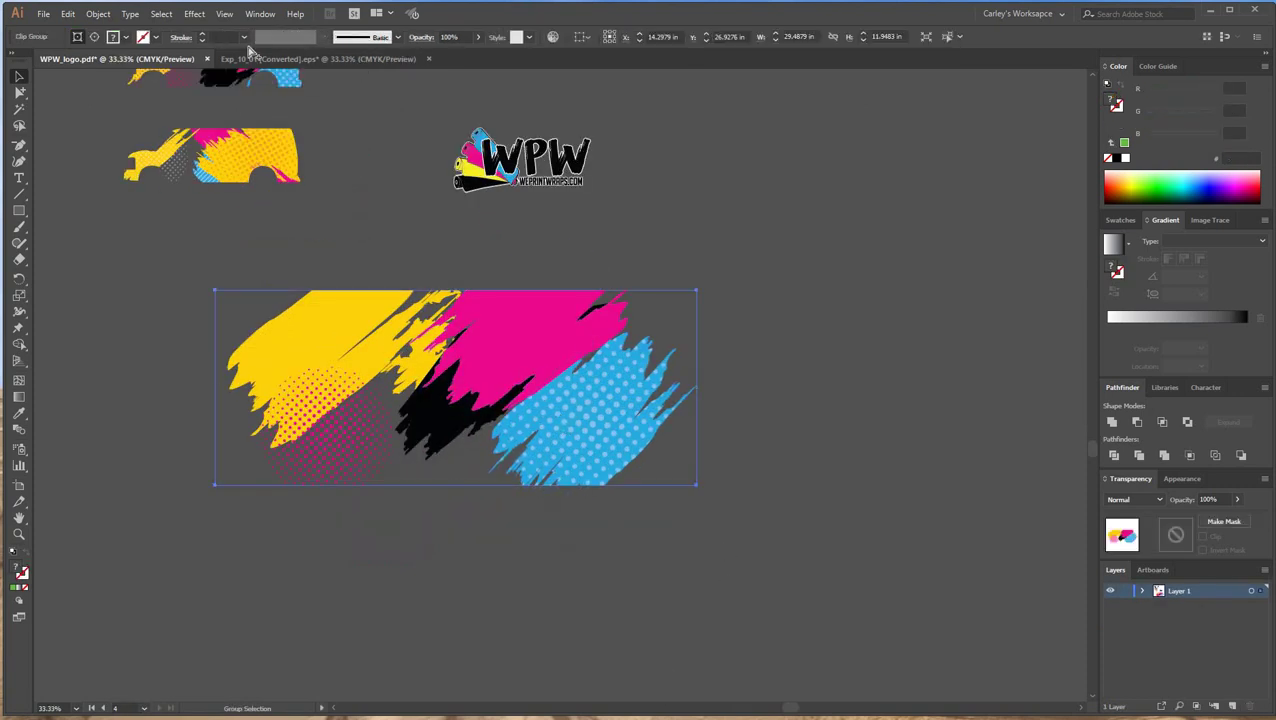
pyautogui.click(276, 59)
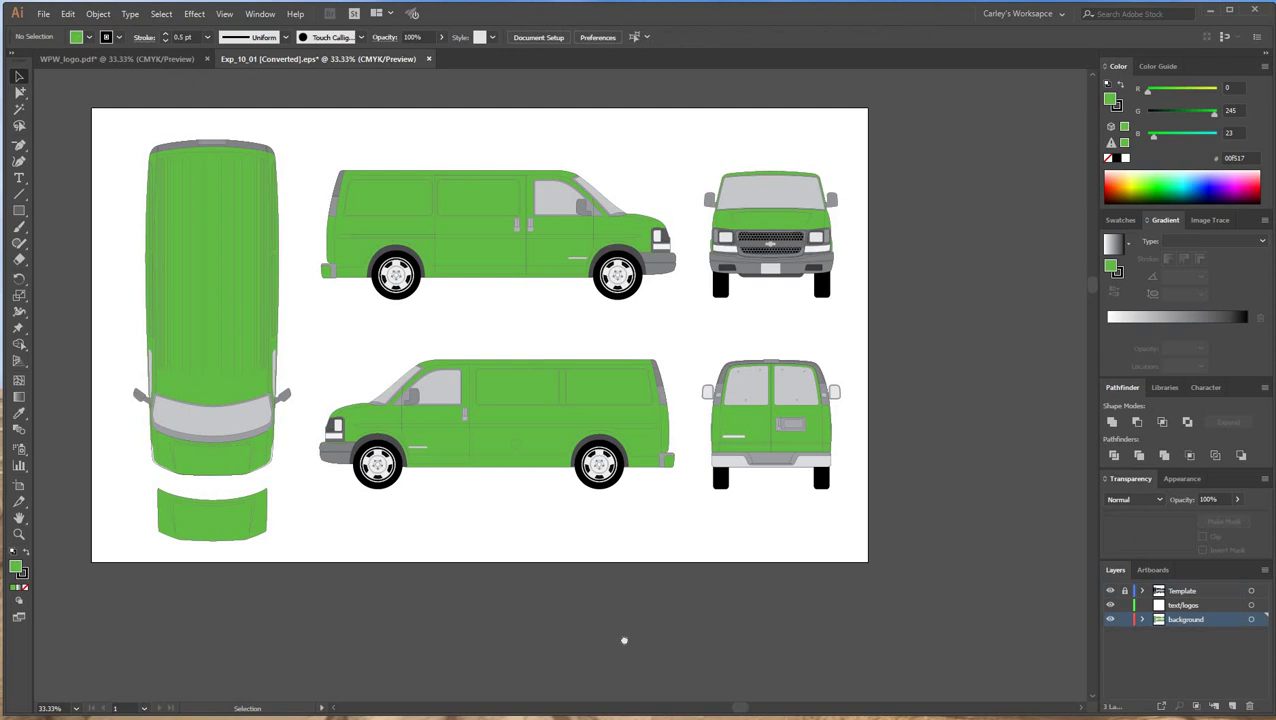
# Lock the text/logos layer and paste the copied brush-stroke graphic onto the background layer.
pyautogui.click(1125, 605)
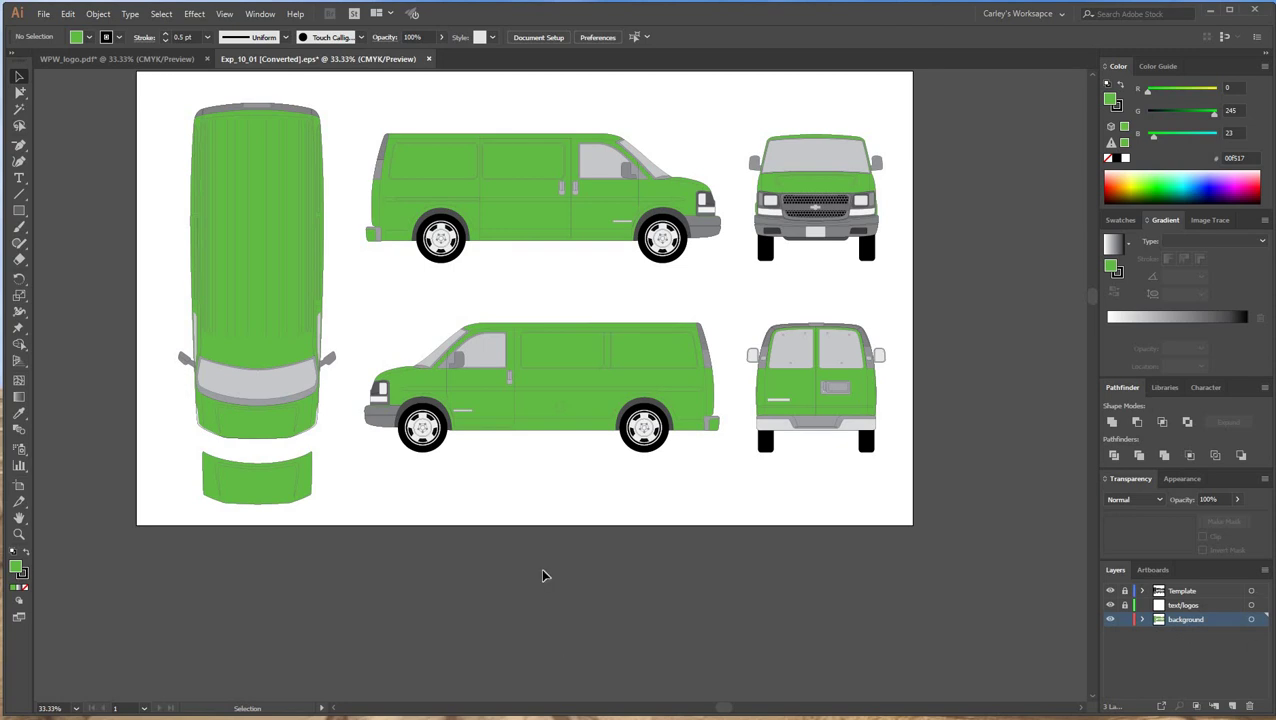
pyautogui.moveTo(556, 568); pyautogui.dragTo(513, 552)
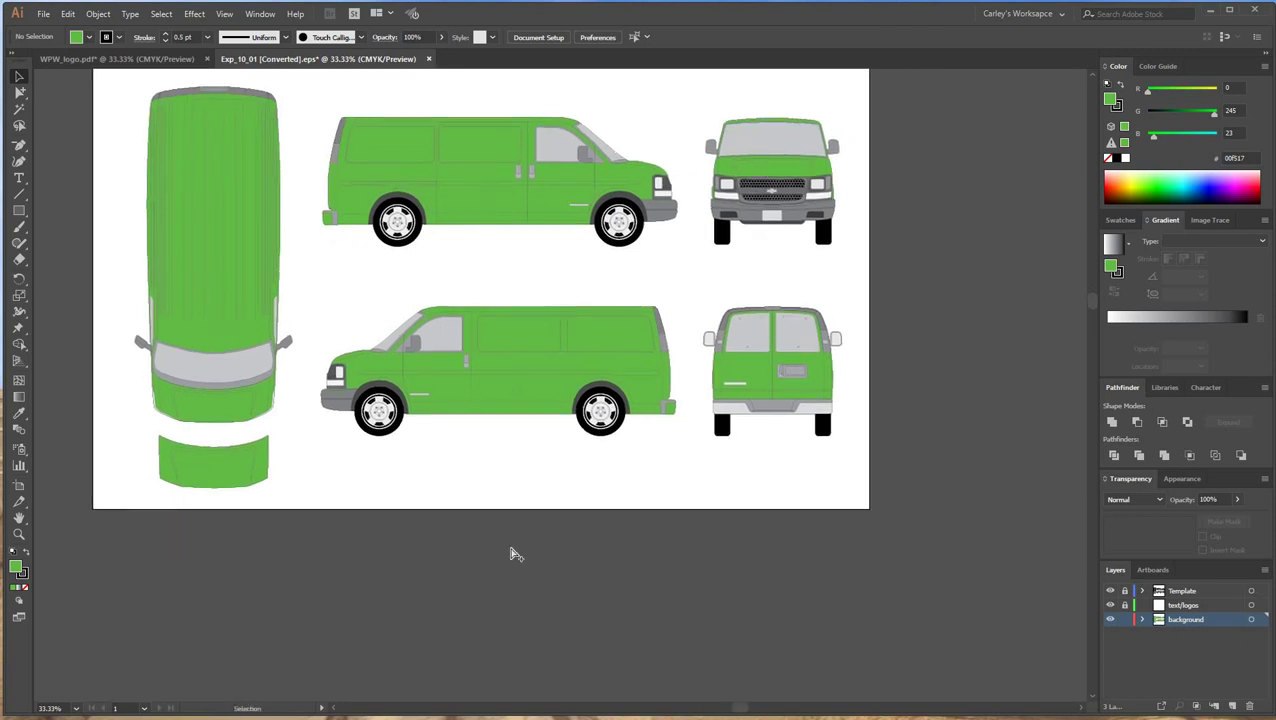
pyautogui.hotkey('ctrl', 'v')
pyautogui.click(584, 649)
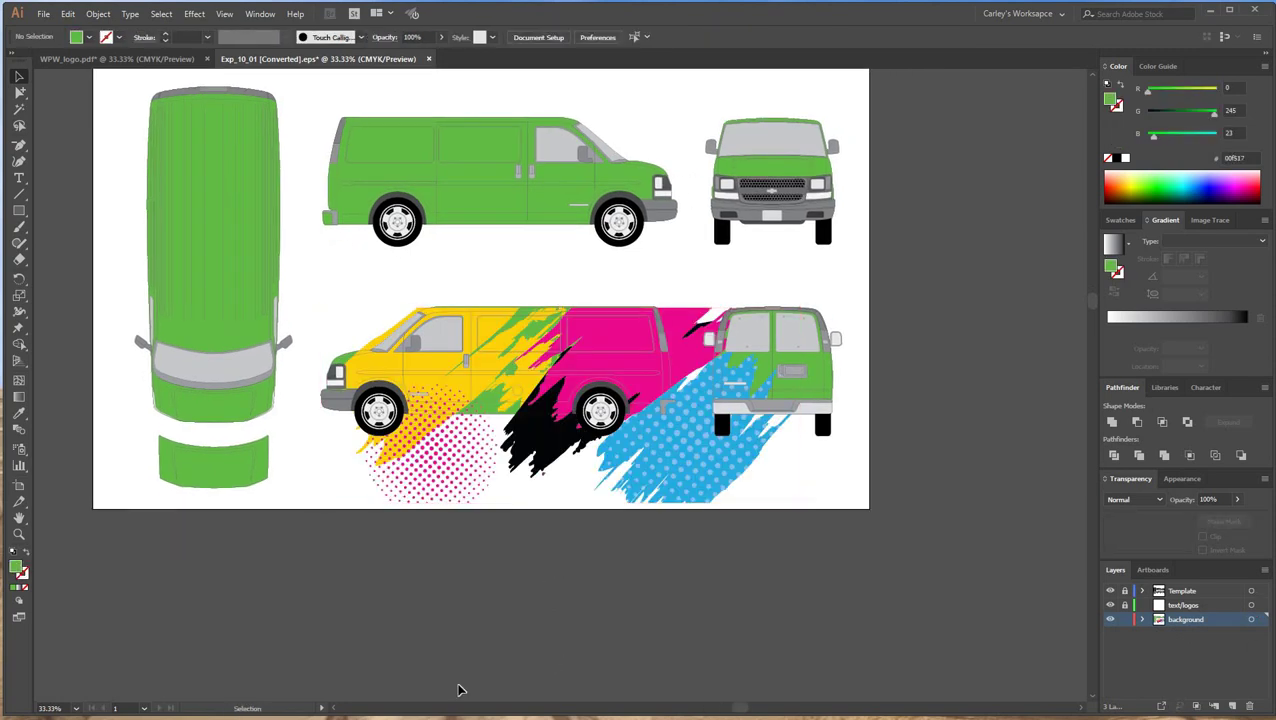
# Position the brush-stroke graphic over the lower side view of the van, nudge it into place, and deselect it.
pyautogui.hotkey('ctrl', '=')
pyautogui.moveTo(544, 464); pyautogui.dragTo(480, 429)
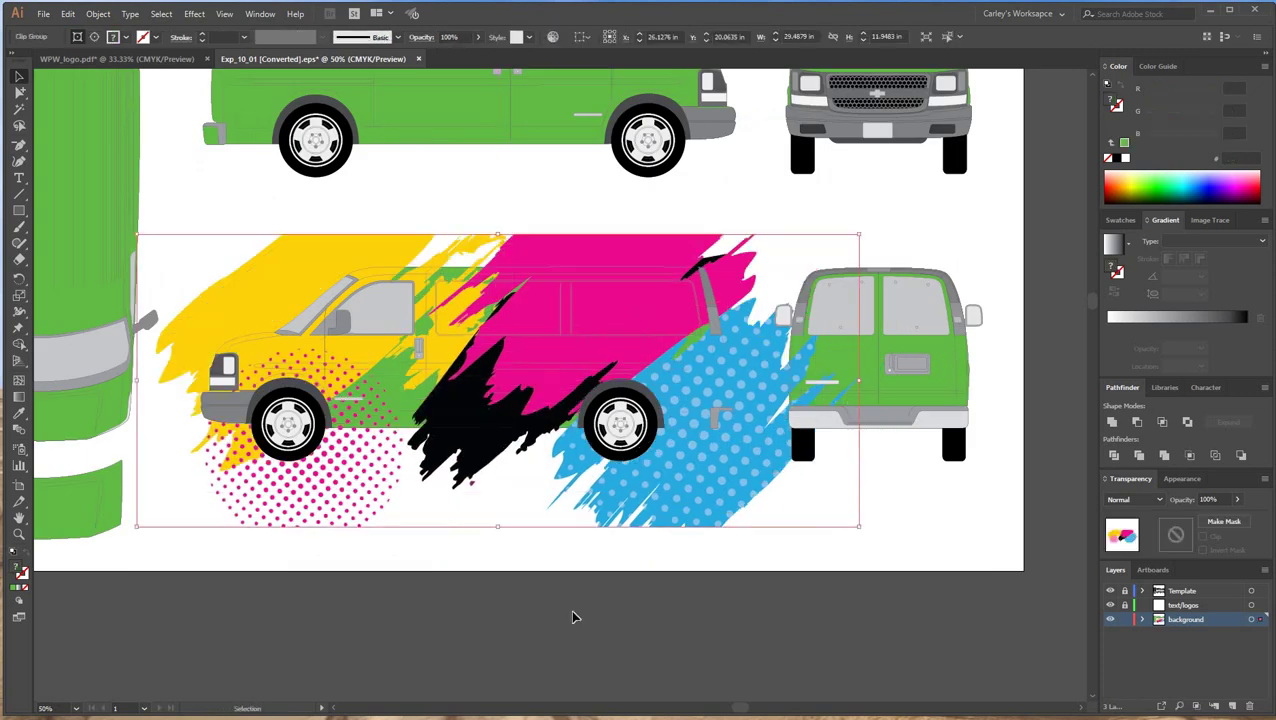
pyautogui.moveTo(693, 477); pyautogui.dragTo(700, 459)
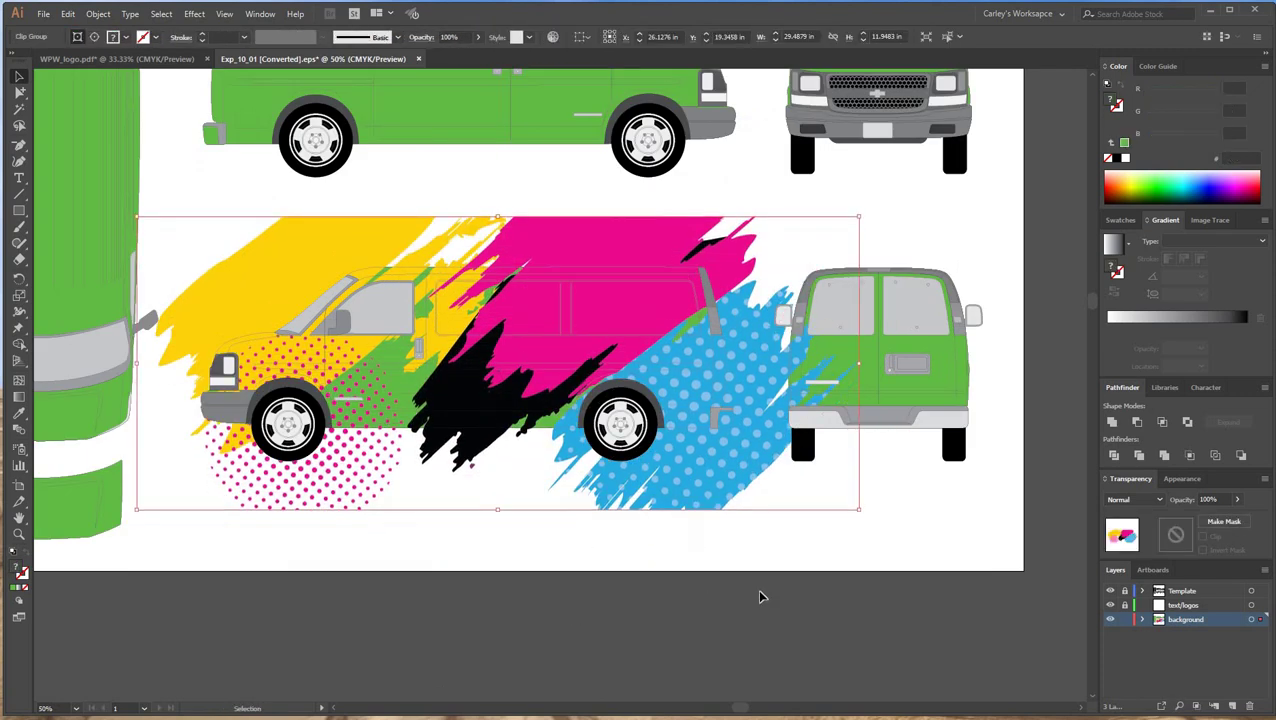
pyautogui.press('Down')
pyautogui.press('Down')
pyautogui.press('Down')
pyautogui.press('Down')
pyautogui.press('Down')
pyautogui.press('Down')
pyautogui.press('Down')
pyautogui.press('Down')
pyautogui.press('Down')
pyautogui.press('Right')
pyautogui.press('Right')
pyautogui.press('Right')
pyautogui.press('Right')
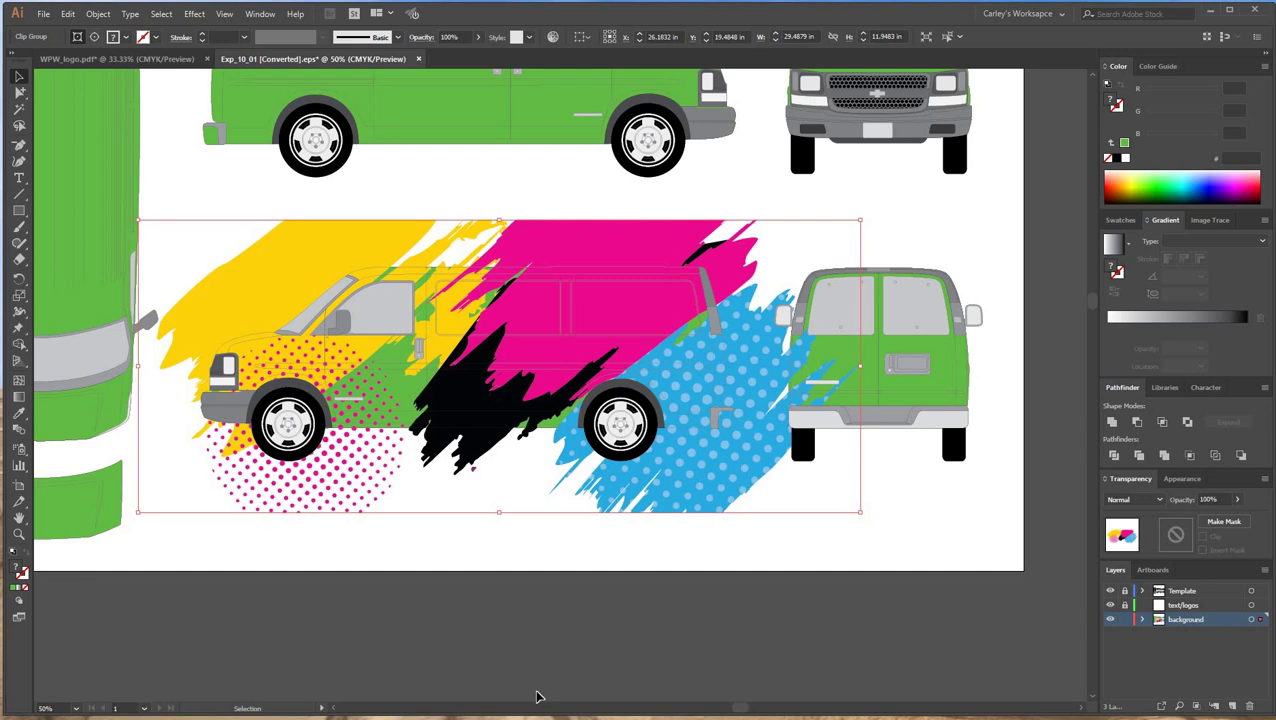
pyautogui.click(521, 605)
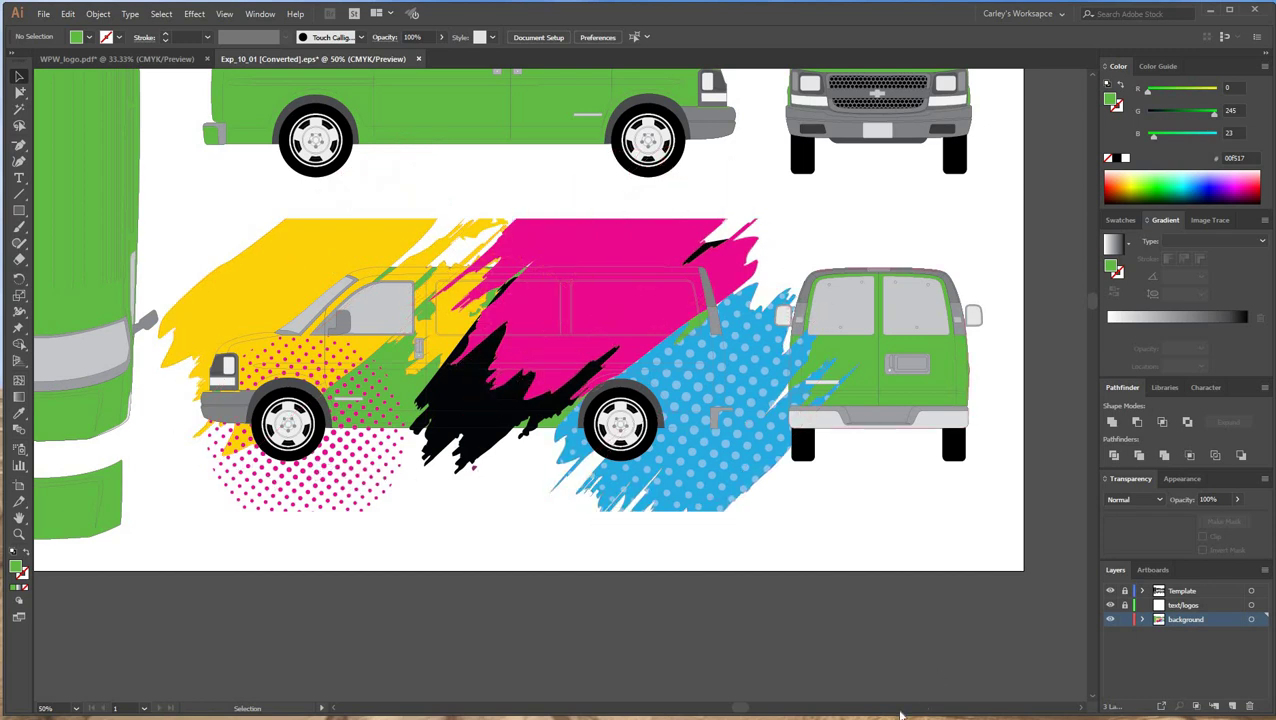
# Send the brush-stroke graphic to the back, behind the green body panels on the background layer.
pyautogui.click(552, 344)
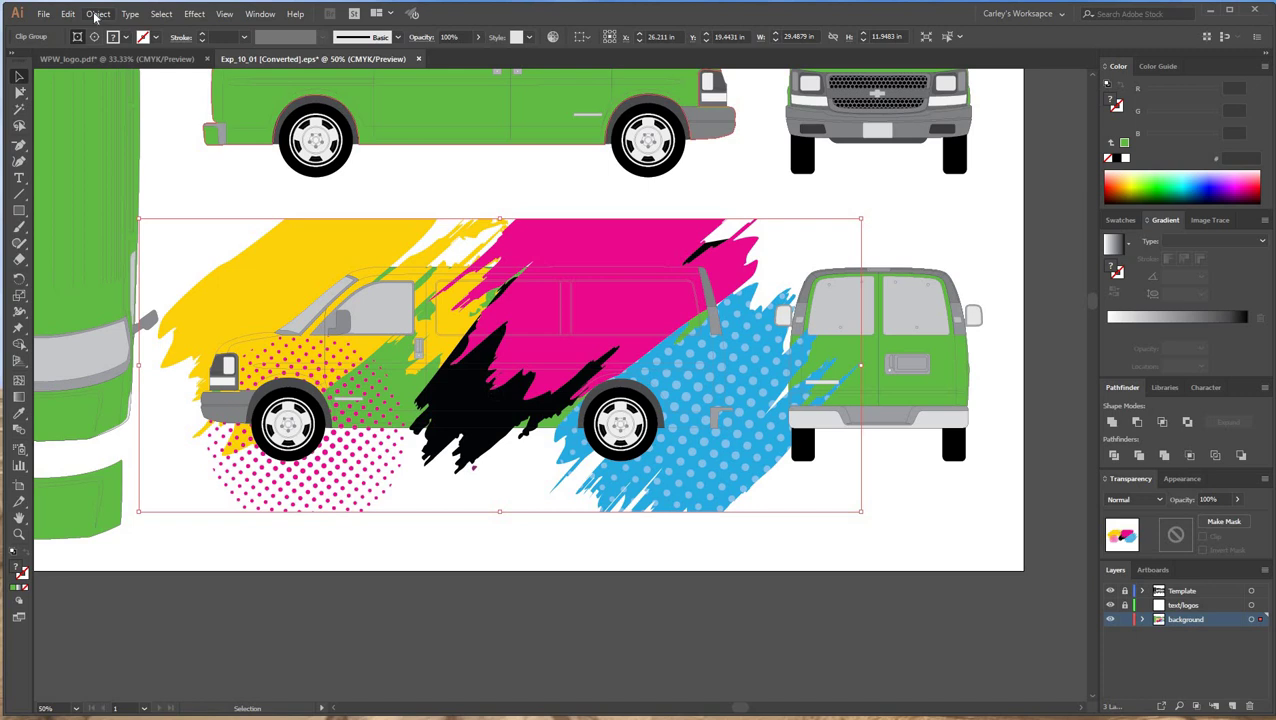
pyautogui.rightClick(551, 300)
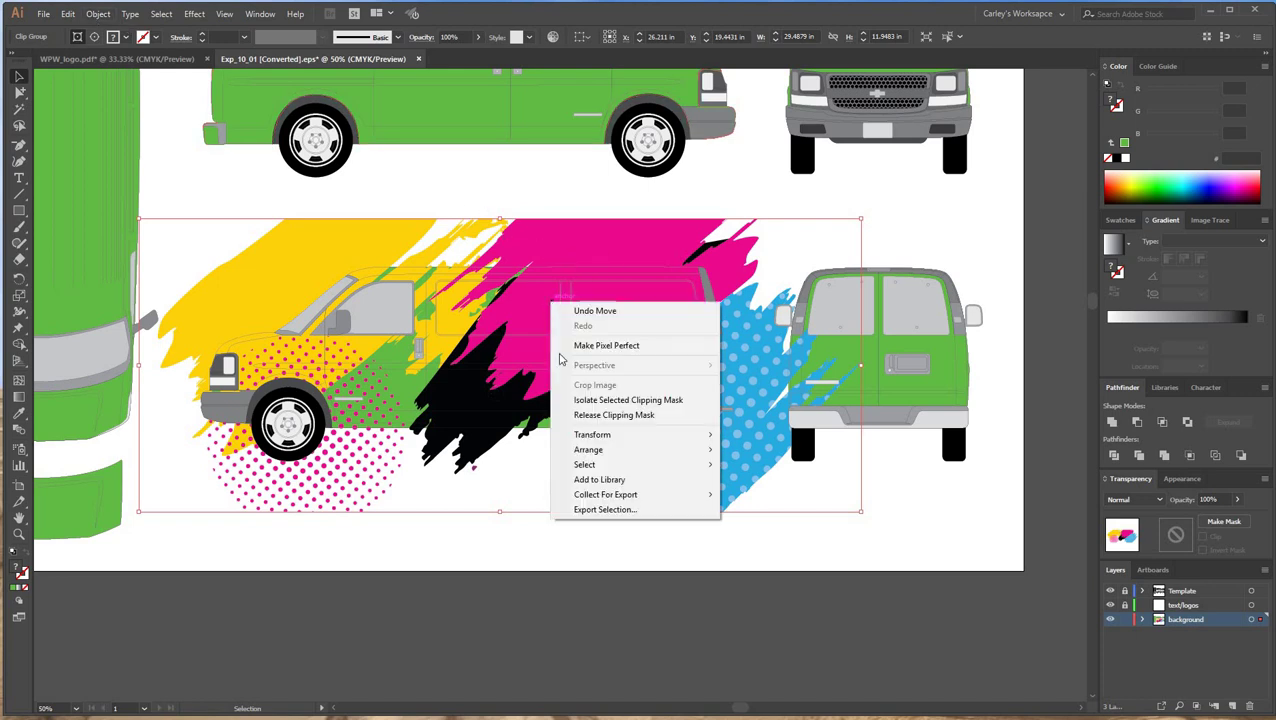
pyautogui.moveTo(596, 453)
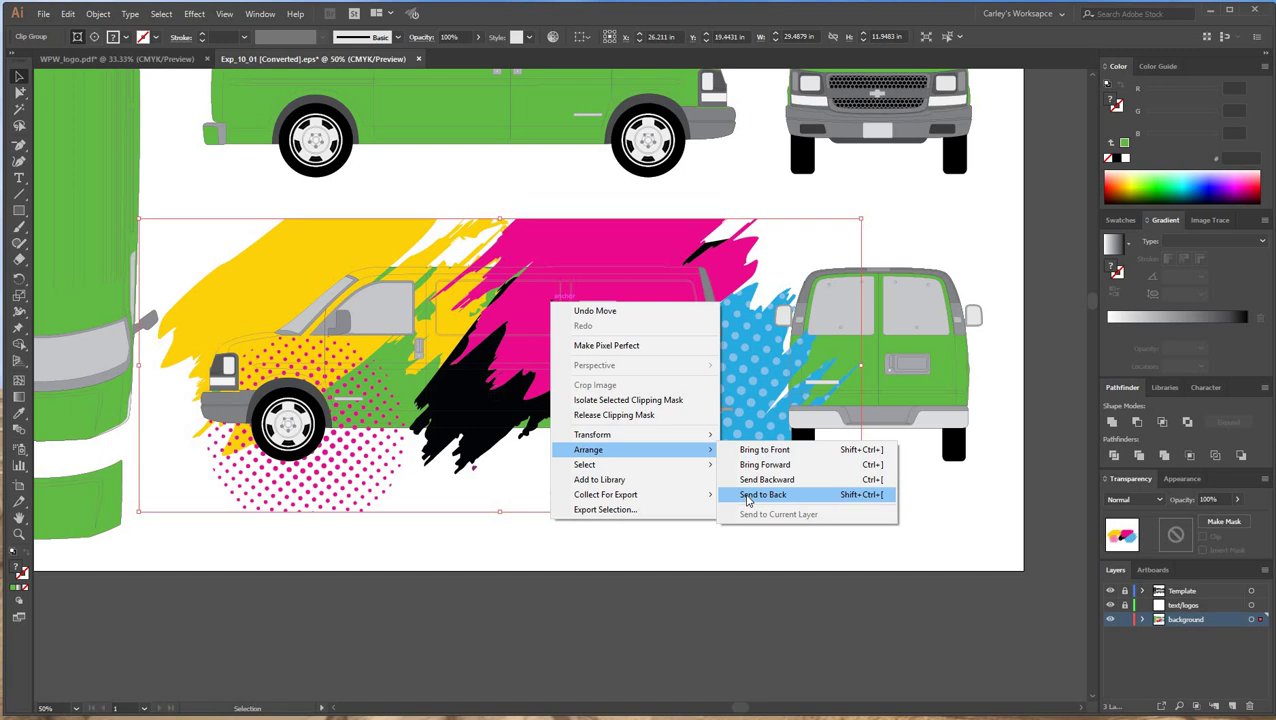
pyautogui.click(747, 495)
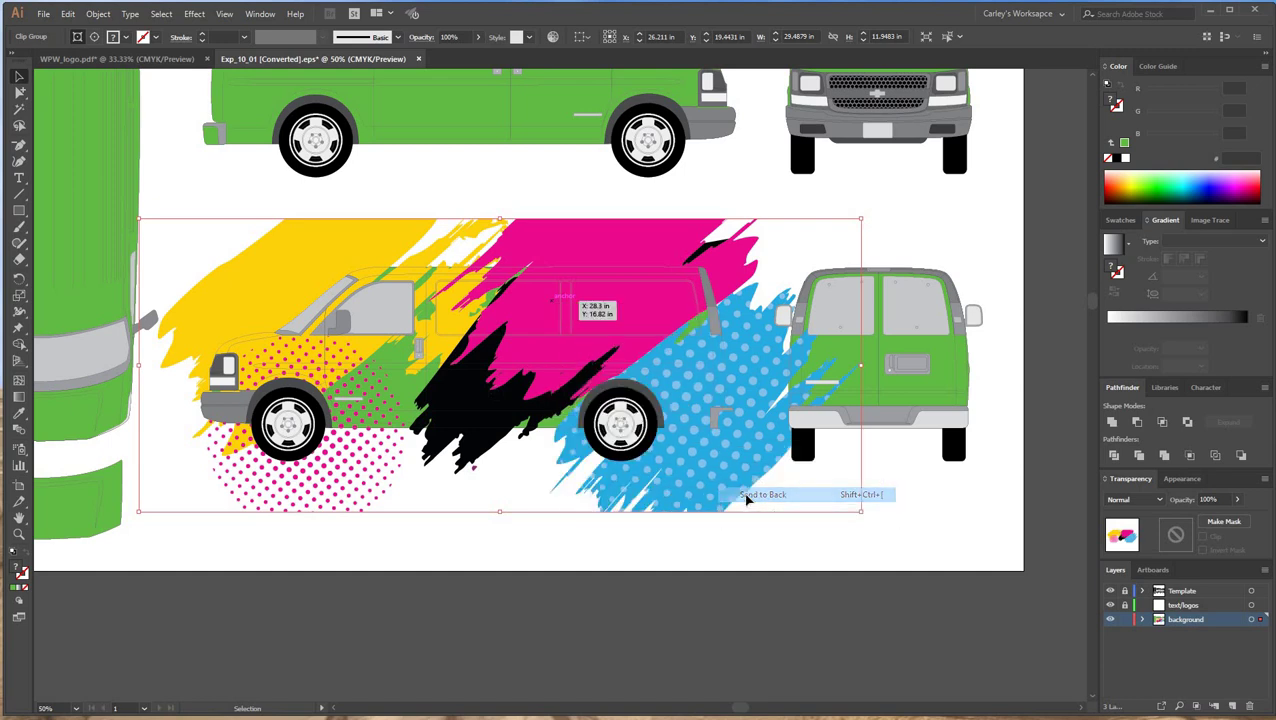
# Make a clipping mask from the lower side view's green body panel and the brush-stroke graphic, and deselect the result.
pyautogui.click(519, 324)
pyautogui.click(519, 324)
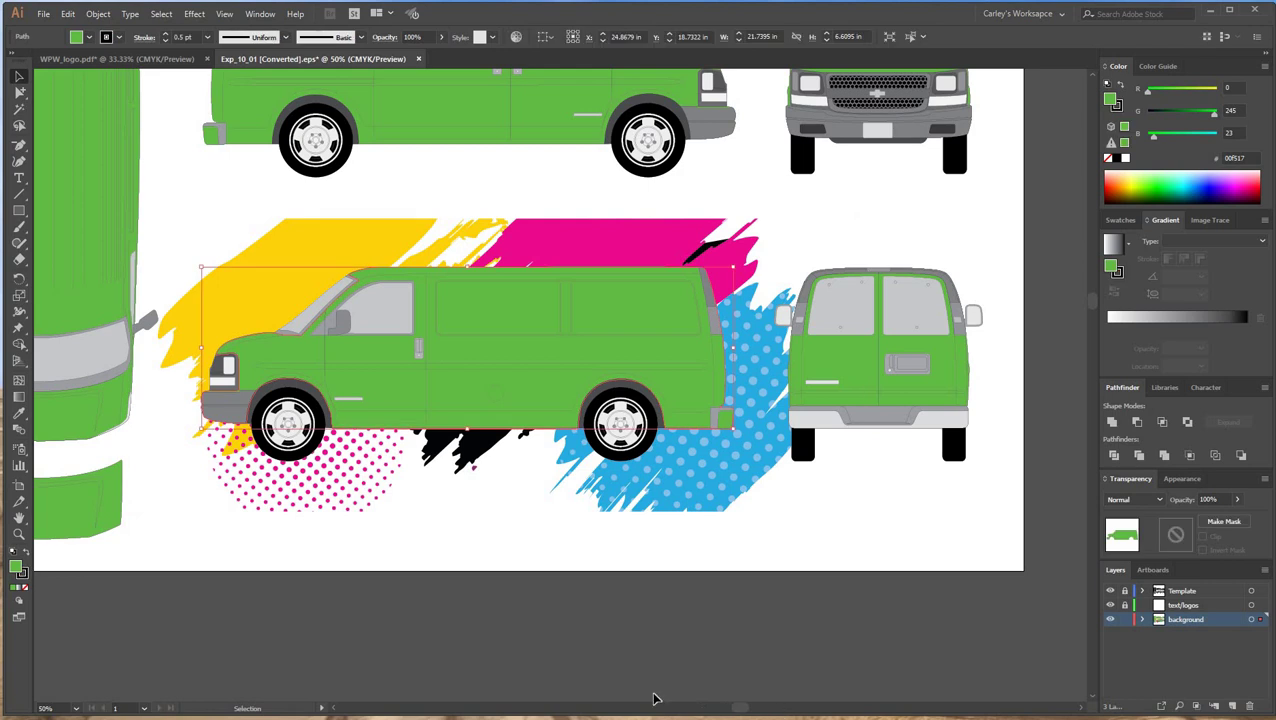
pyautogui.hscroll(-5, 775, 646)
pyautogui.click(891, 619)
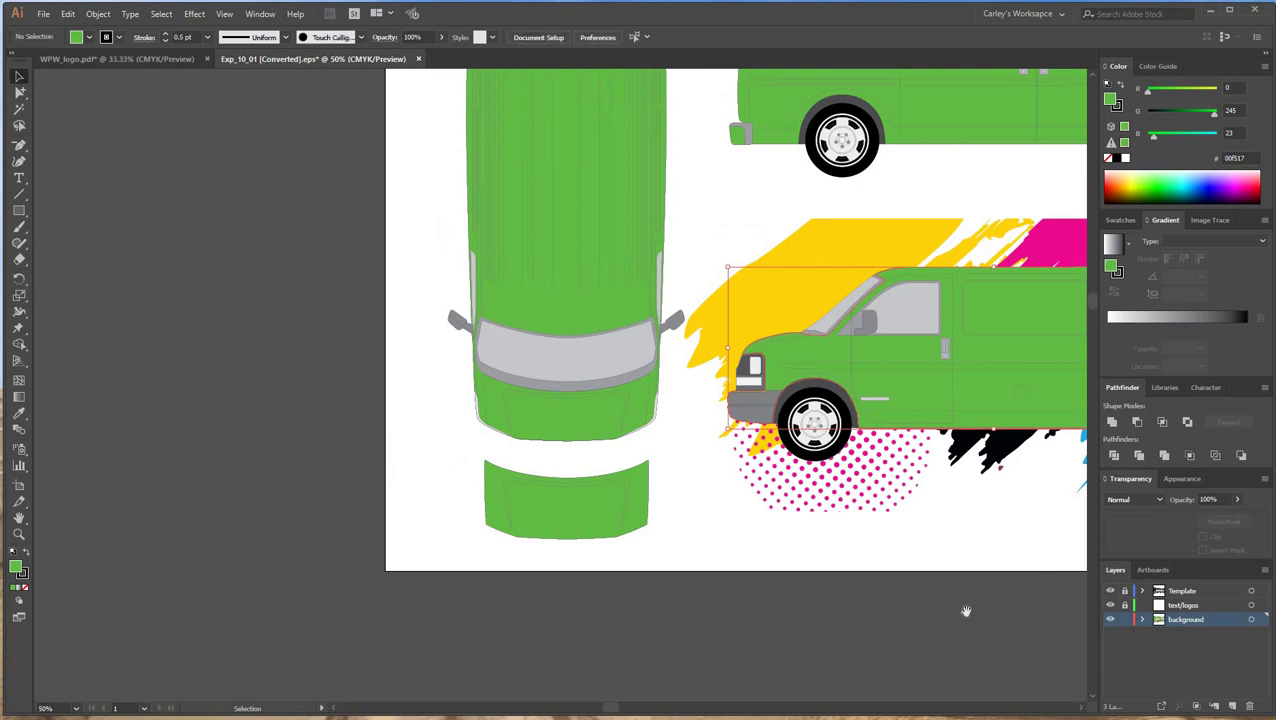
pyautogui.moveTo(963, 612); pyautogui.dragTo(491, 561)
pyautogui.click(473, 250)
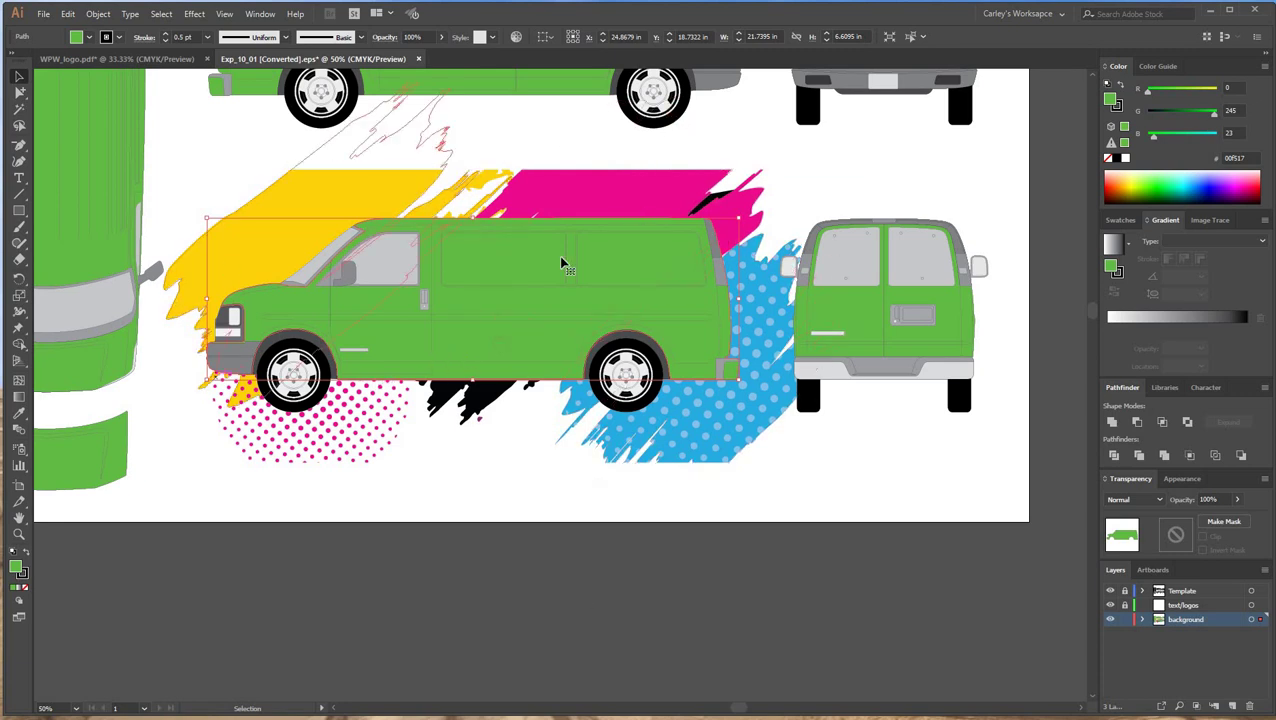
pyautogui.keyDown('shift'); pyautogui.click(573, 189); pyautogui.keyUp('shift')
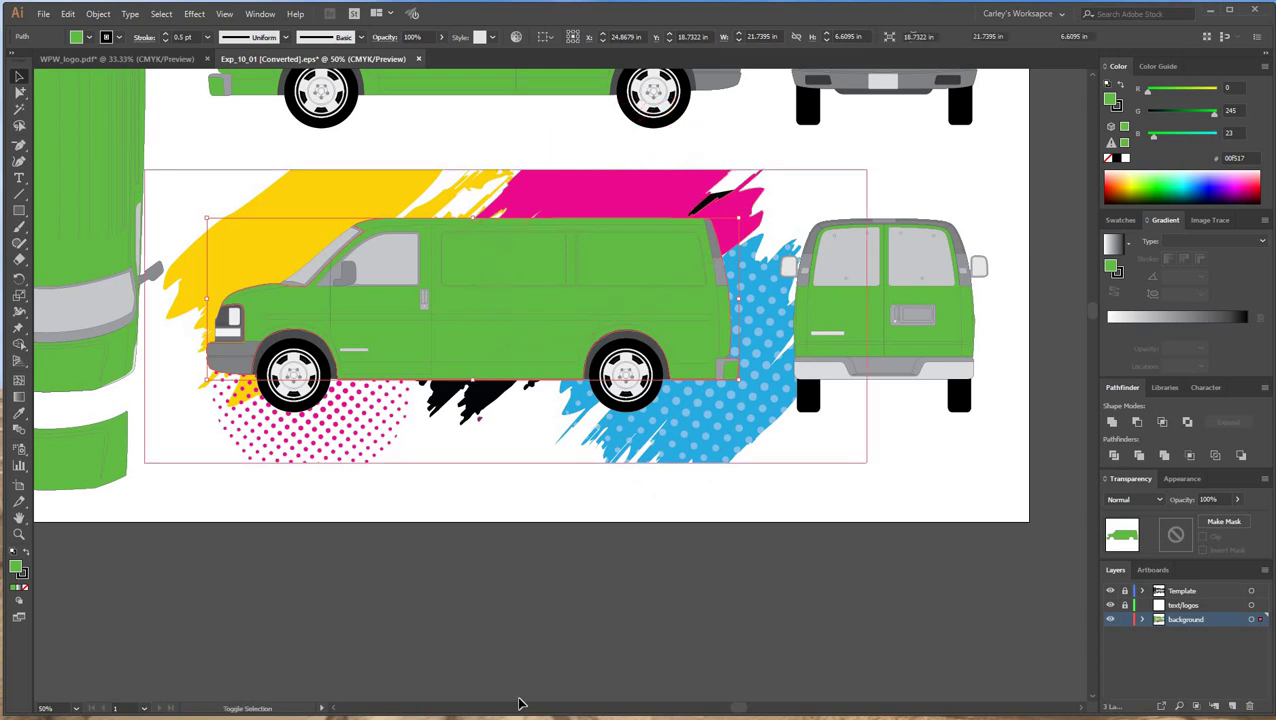
pyautogui.rightClick(463, 262)
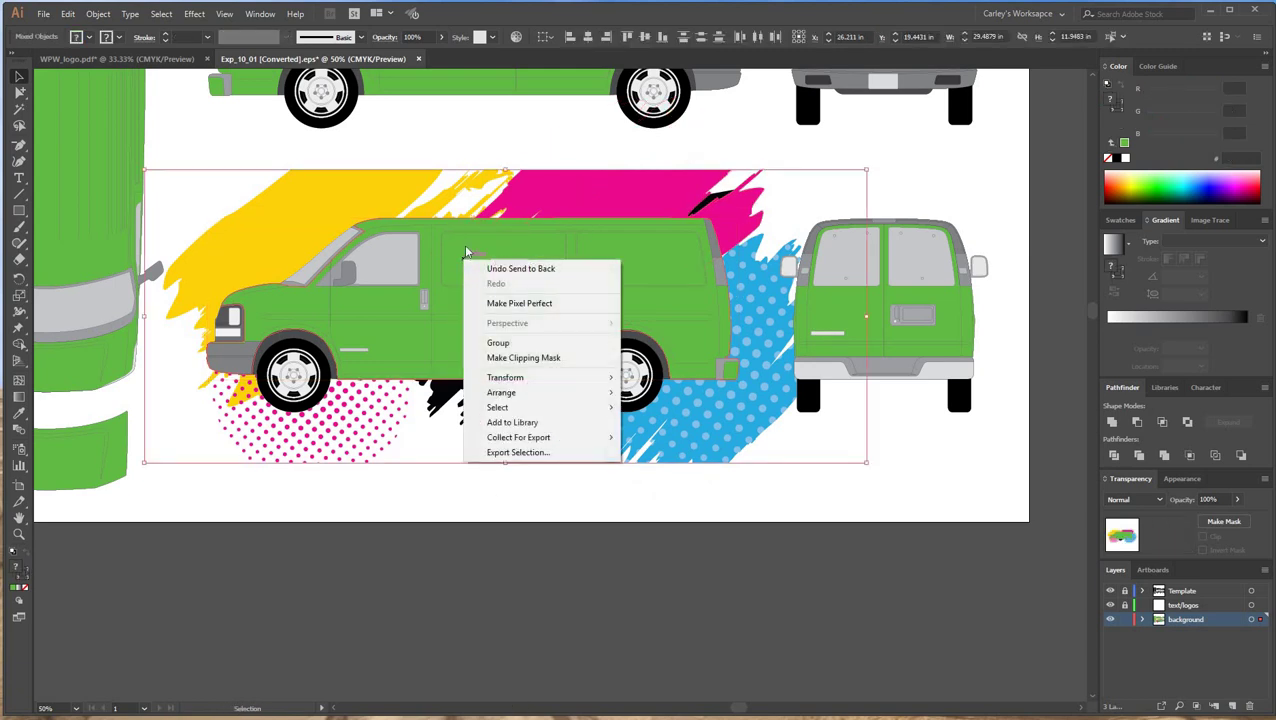
pyautogui.click(112, 14)
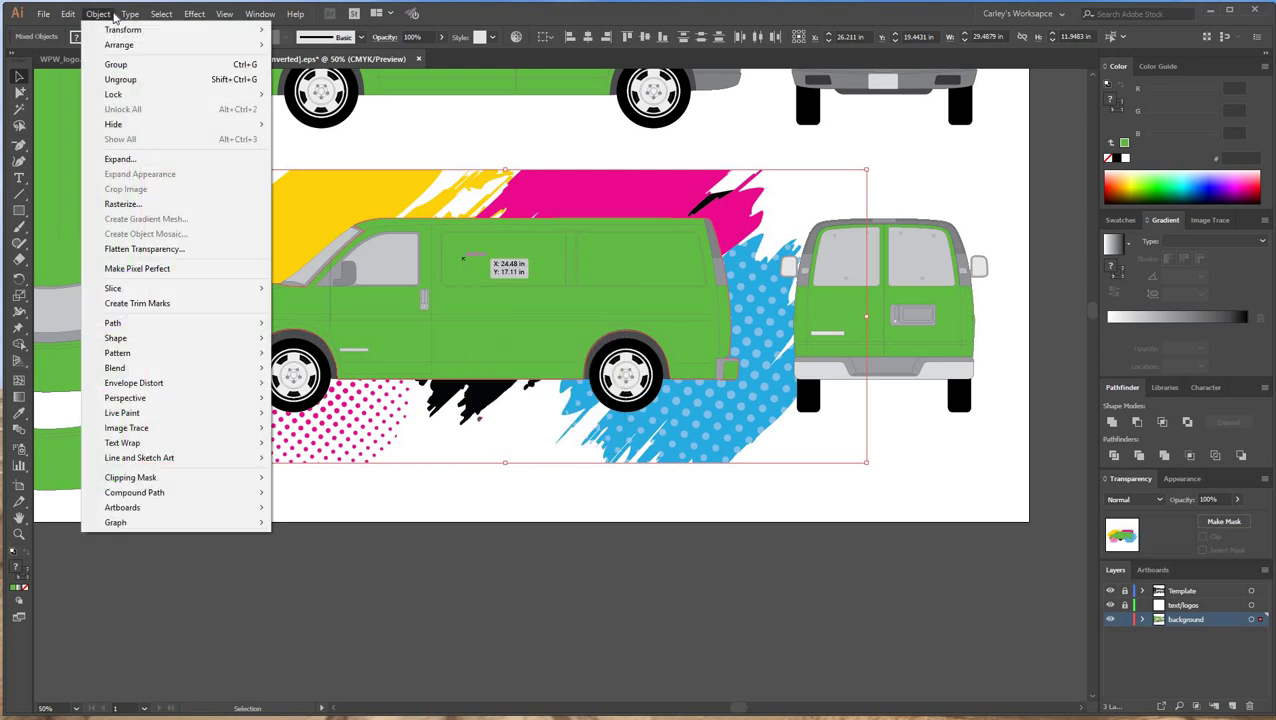
pyautogui.moveTo(136, 480)
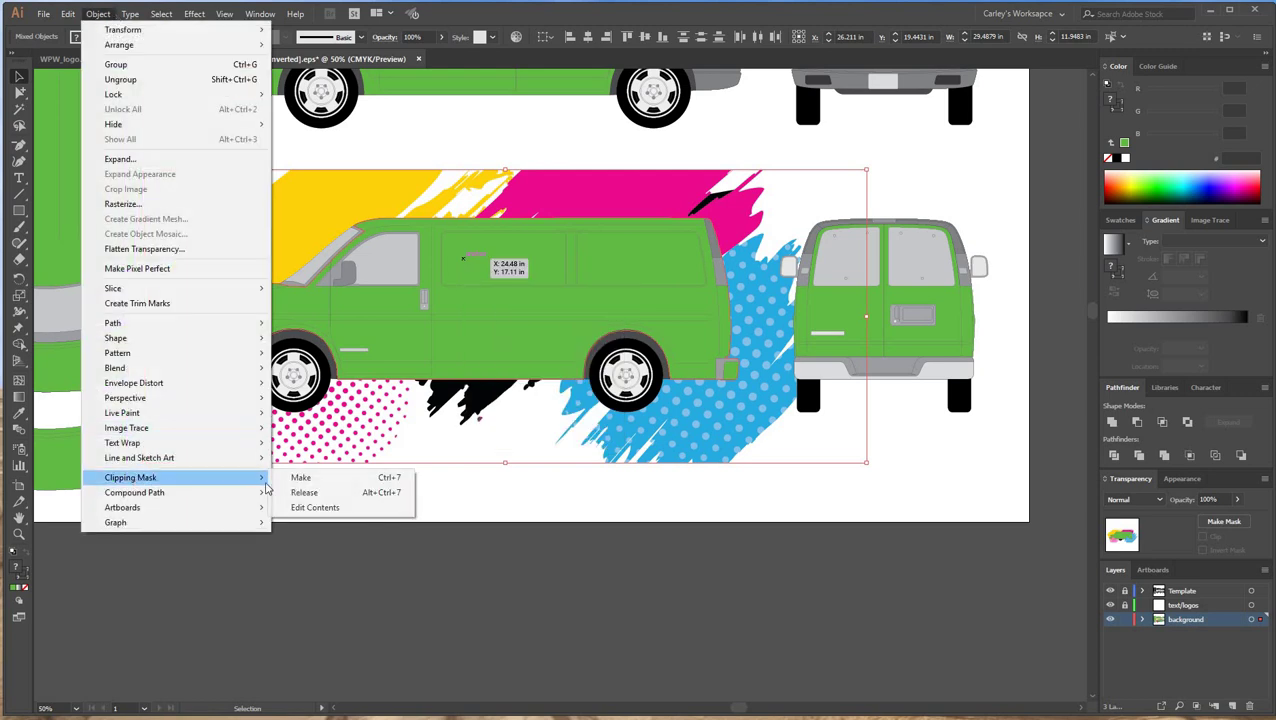
pyautogui.click(300, 478)
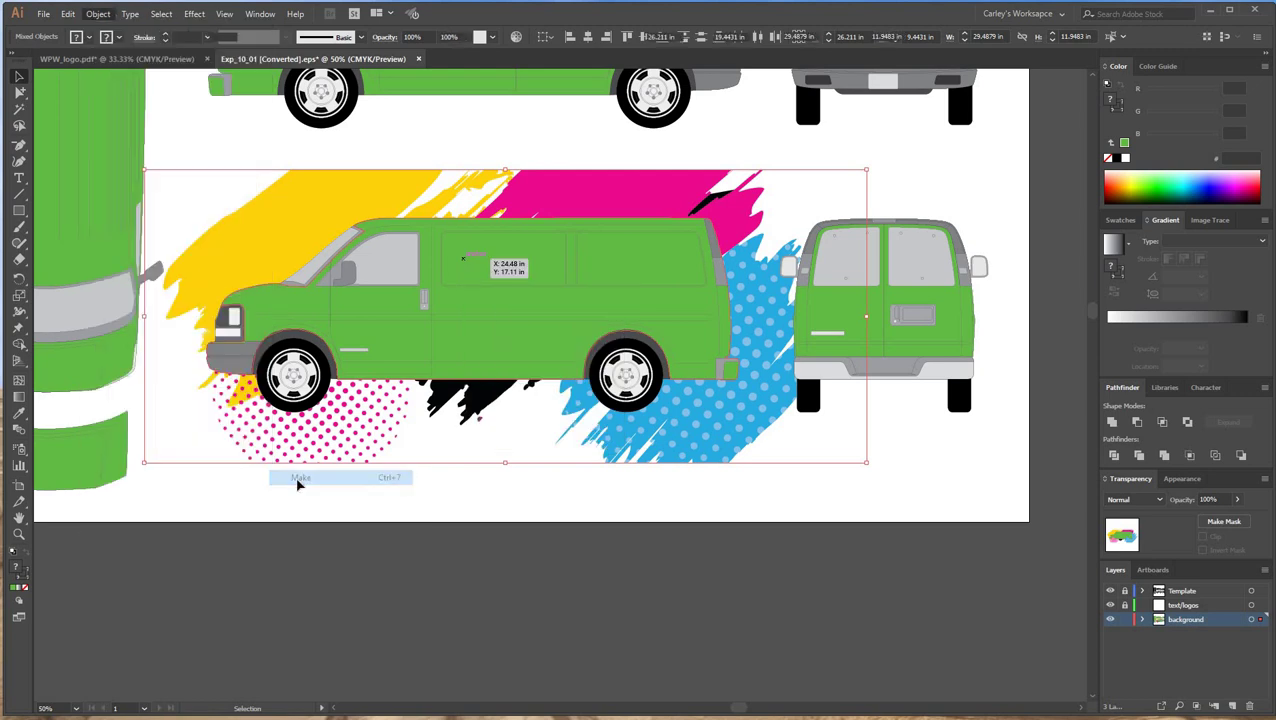
pyautogui.click(717, 577)
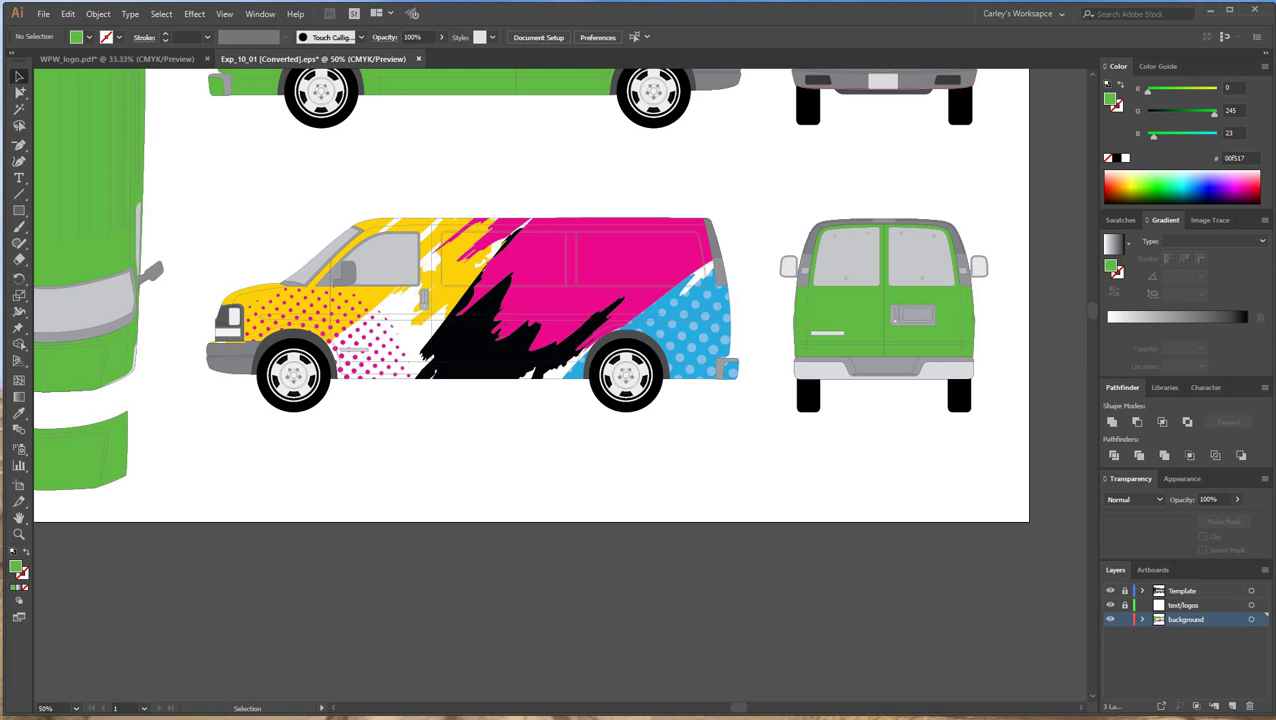
# Lock the background layer, unlock the text/logos layer, and make text/logos the active layer.
pyautogui.click(1124, 619)
pyautogui.click(1124, 605)
pyautogui.click(1180, 605)
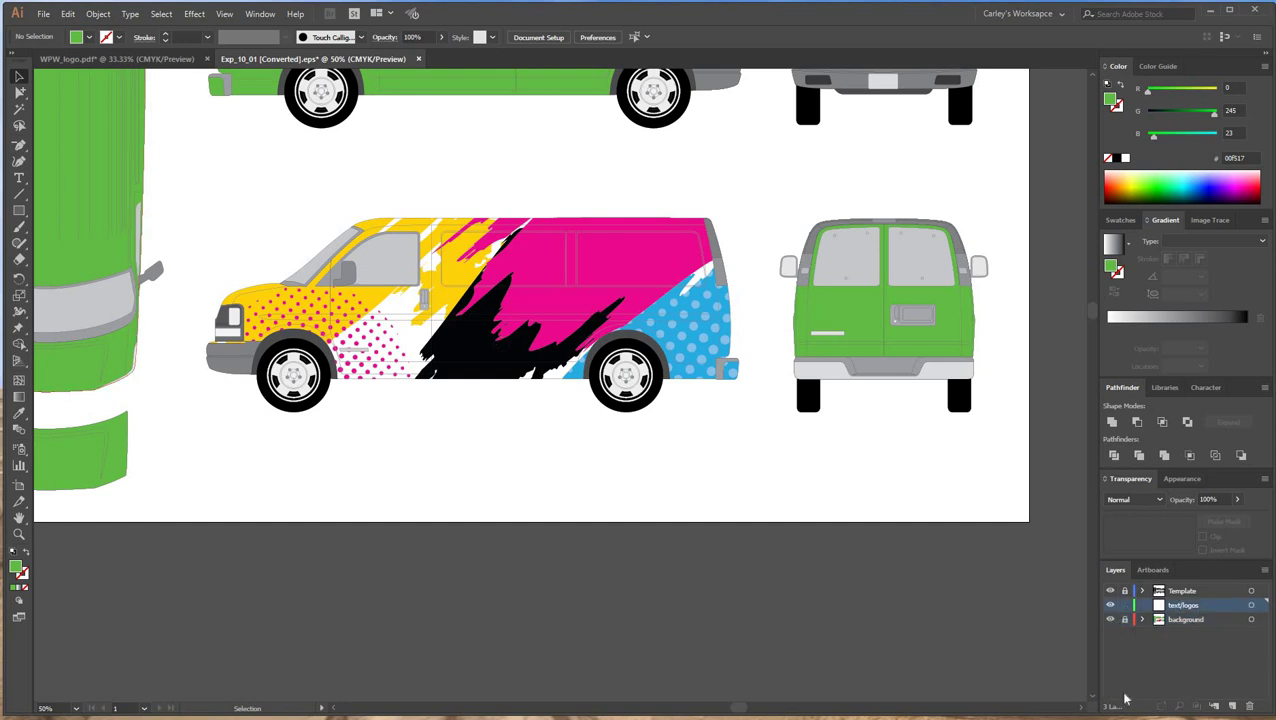
# Copy the WPW logo from the WPW_logo.pdf document and paste it onto the text/logos layer of the van template.
pyautogui.click(160, 60)
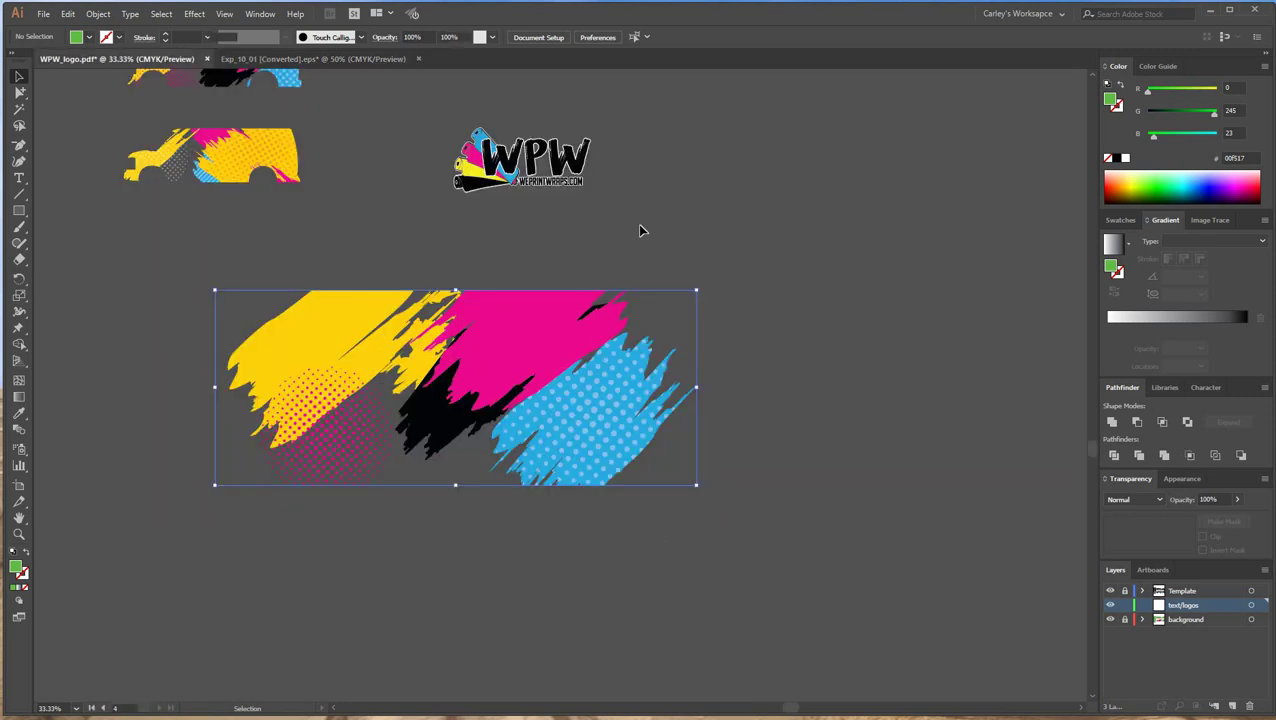
pyautogui.moveTo(680, 313); pyautogui.dragTo(395, 170)
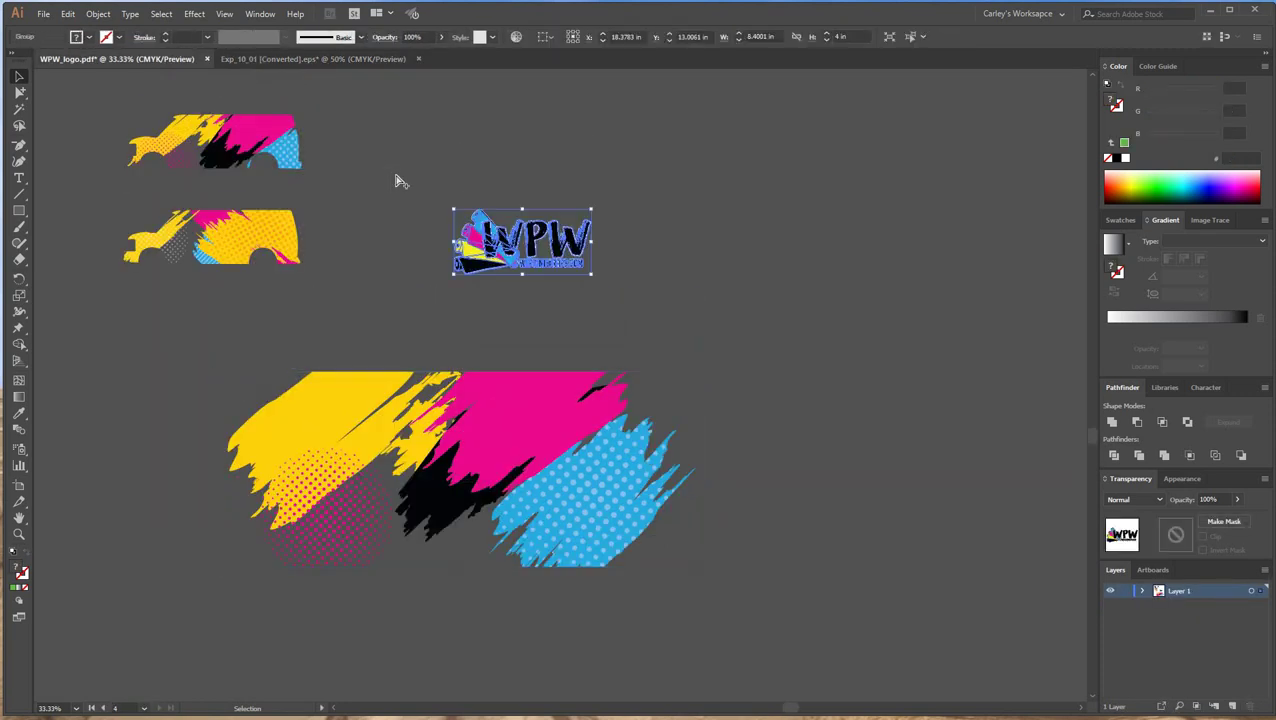
pyautogui.hotkey('ctrl', 'c')
pyautogui.click(277, 60)
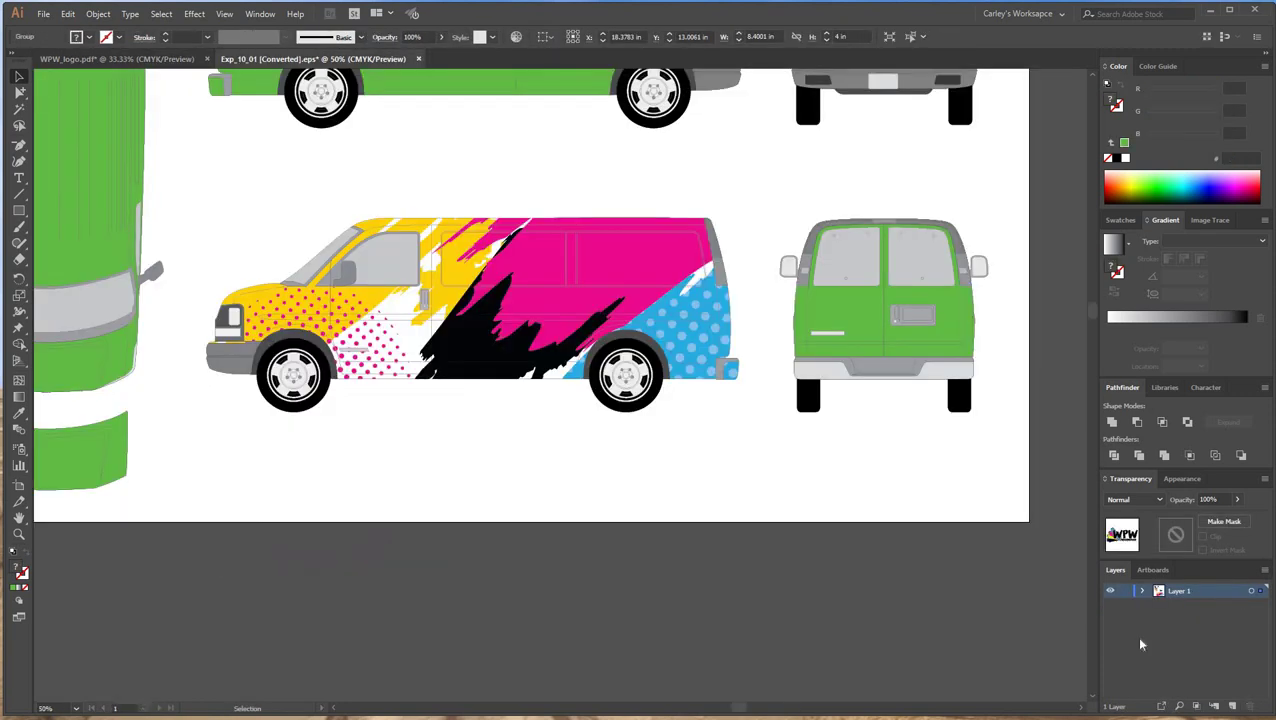
pyautogui.hotkey('ctrl', 'v')
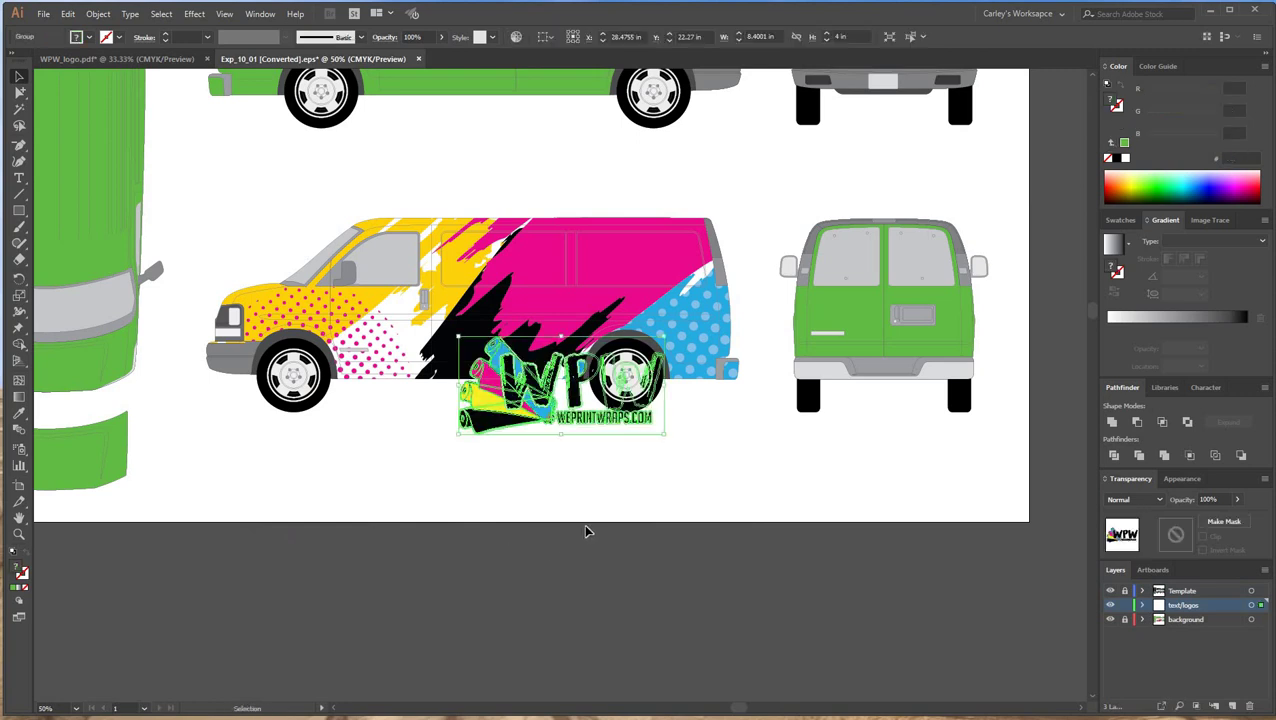
# Move the WPW logo onto the rear side panel of the wrapped van, fine-tune its position, and deselect it.
pyautogui.scroll(2, 600, 642)
pyautogui.hotkey('ctrl', '=')
pyautogui.click(515, 590)
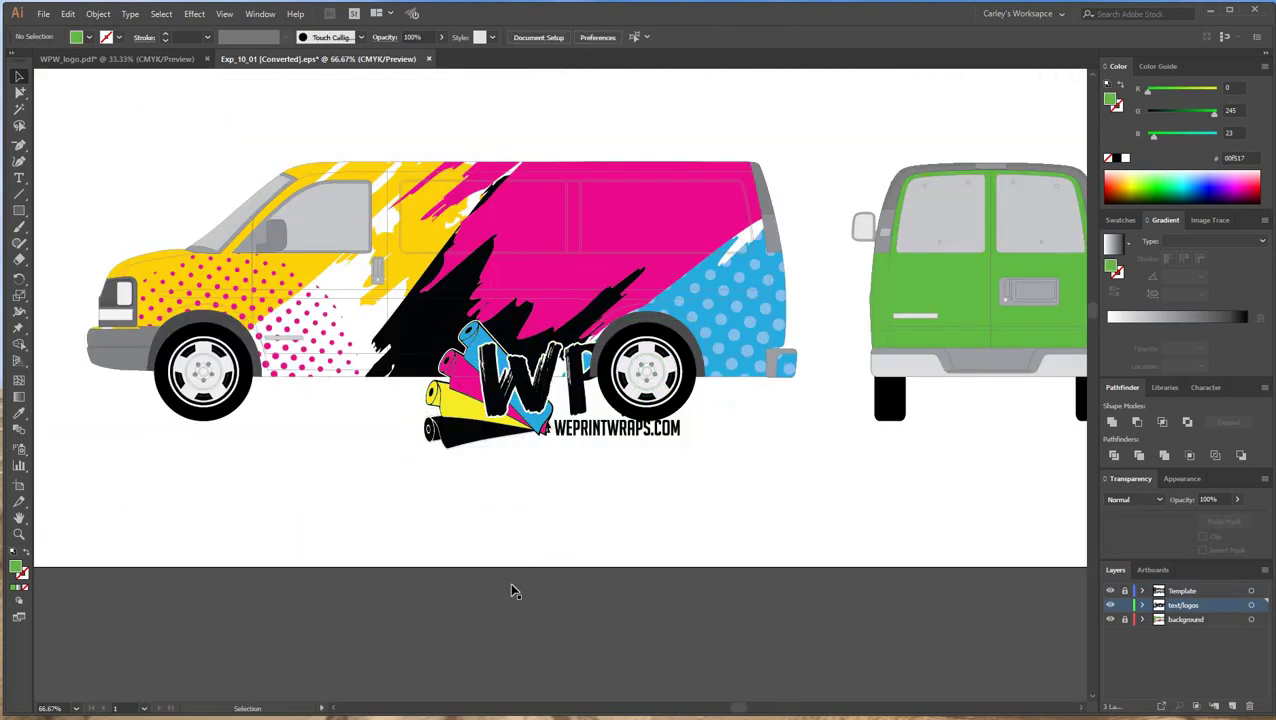
pyautogui.scroll(3, 513, 593)
pyautogui.moveTo(515, 587); pyautogui.dragTo(540, 438)
pyautogui.click(594, 616)
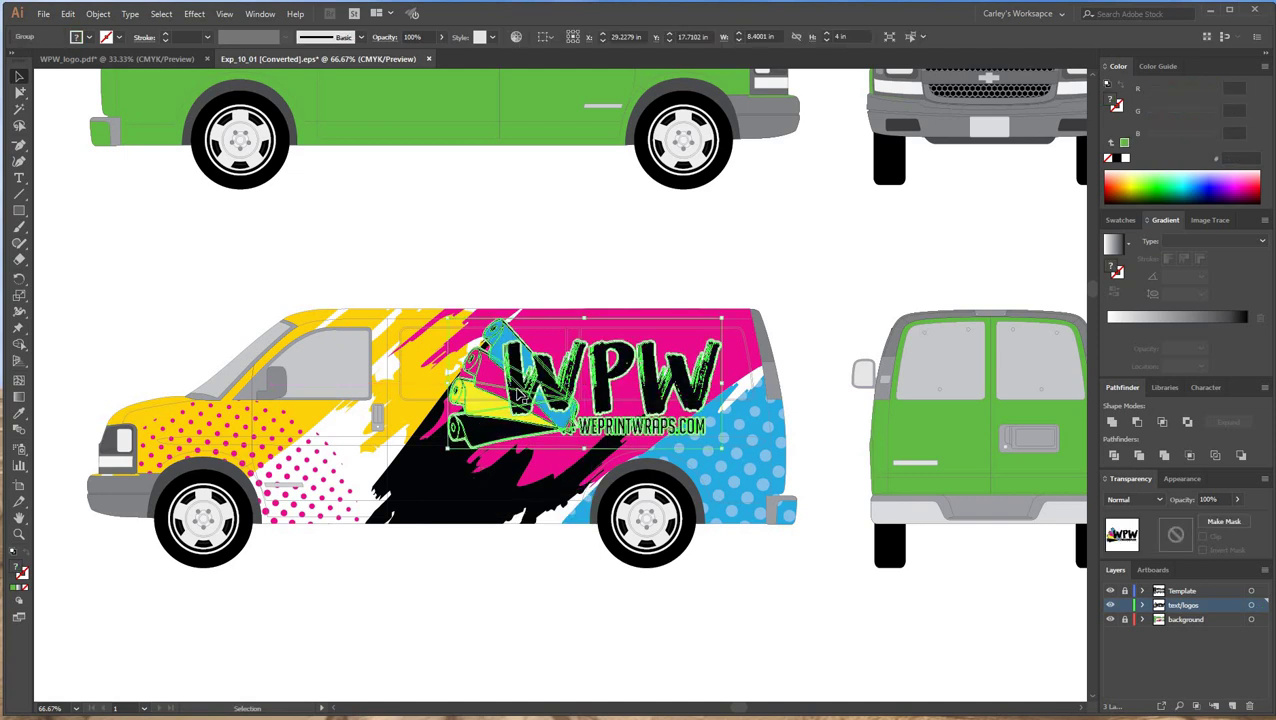
pyautogui.moveTo(521, 389); pyautogui.dragTo(507, 389)
pyautogui.click(711, 590)
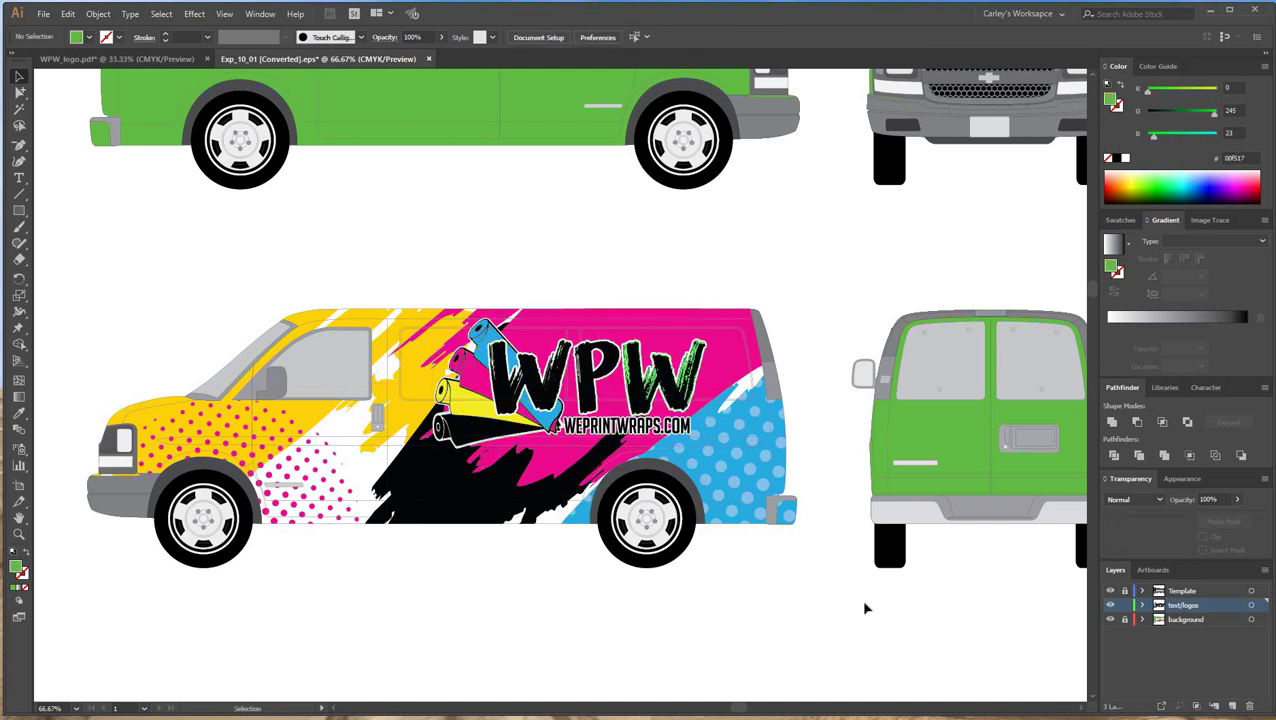
pyautogui.moveTo(688, 372); pyautogui.dragTo(687, 374)
pyautogui.click(783, 601)
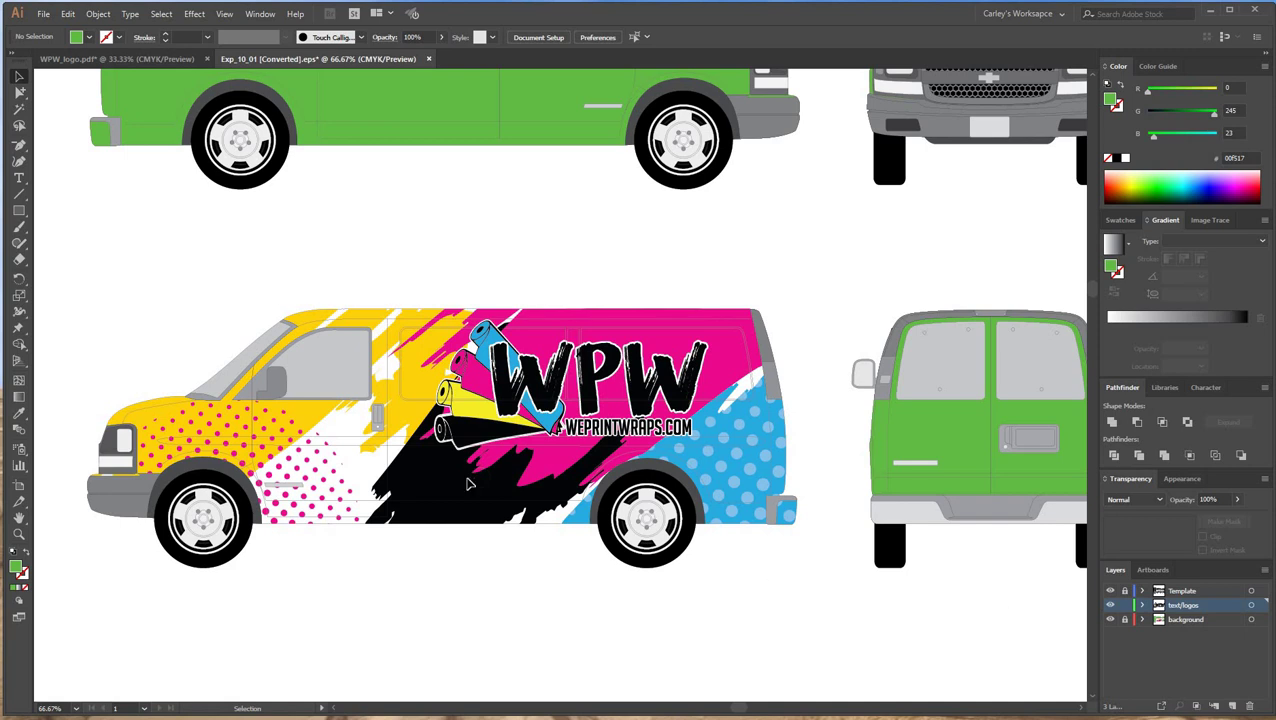
# Try selecting across the van and moving the logo away with the background layer locked, and undo the moves.
pyautogui.moveTo(129, 259); pyautogui.dragTo(711, 645)
pyautogui.click(466, 515)
pyautogui.scroll(-3, 408, 336)
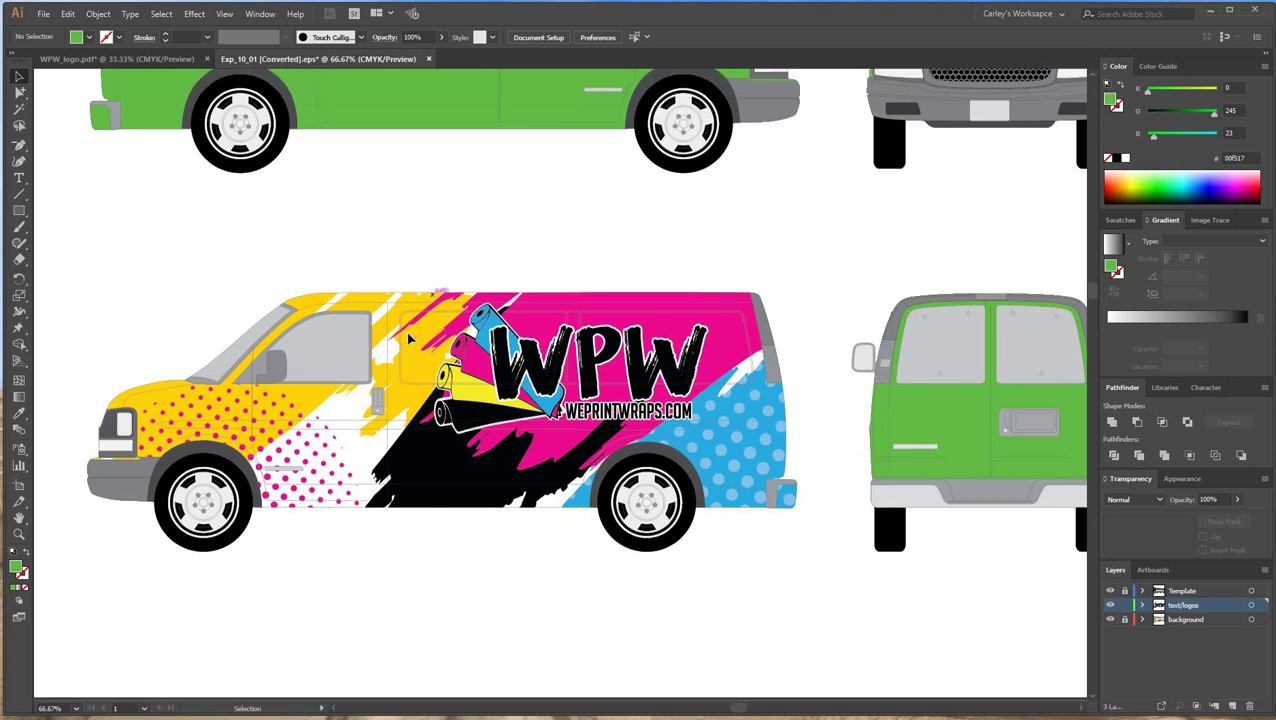
pyautogui.hotkey('ctrl', 'a')
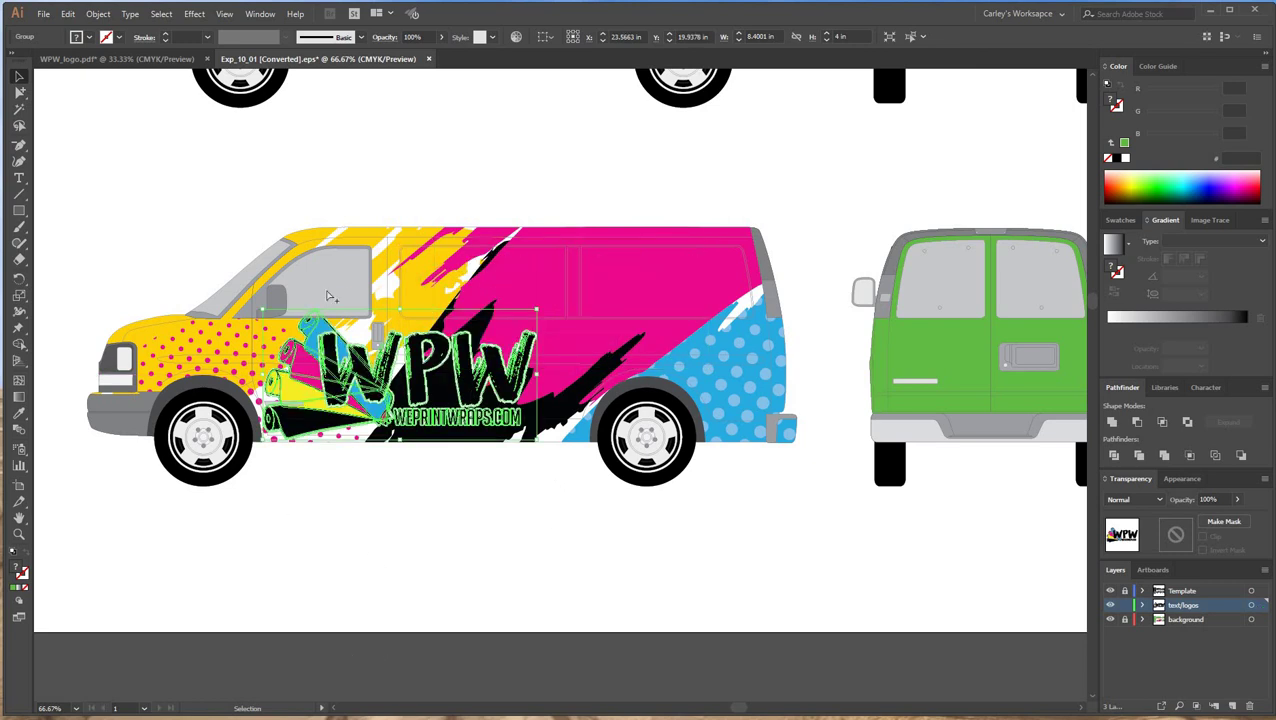
pyautogui.click(349, 181)
pyautogui.hotkey('ctrl', 'z')
pyautogui.moveTo(391, 184); pyautogui.dragTo(653, 403)
pyautogui.moveTo(554, 325); pyautogui.dragTo(430, 502)
pyautogui.click(484, 611)
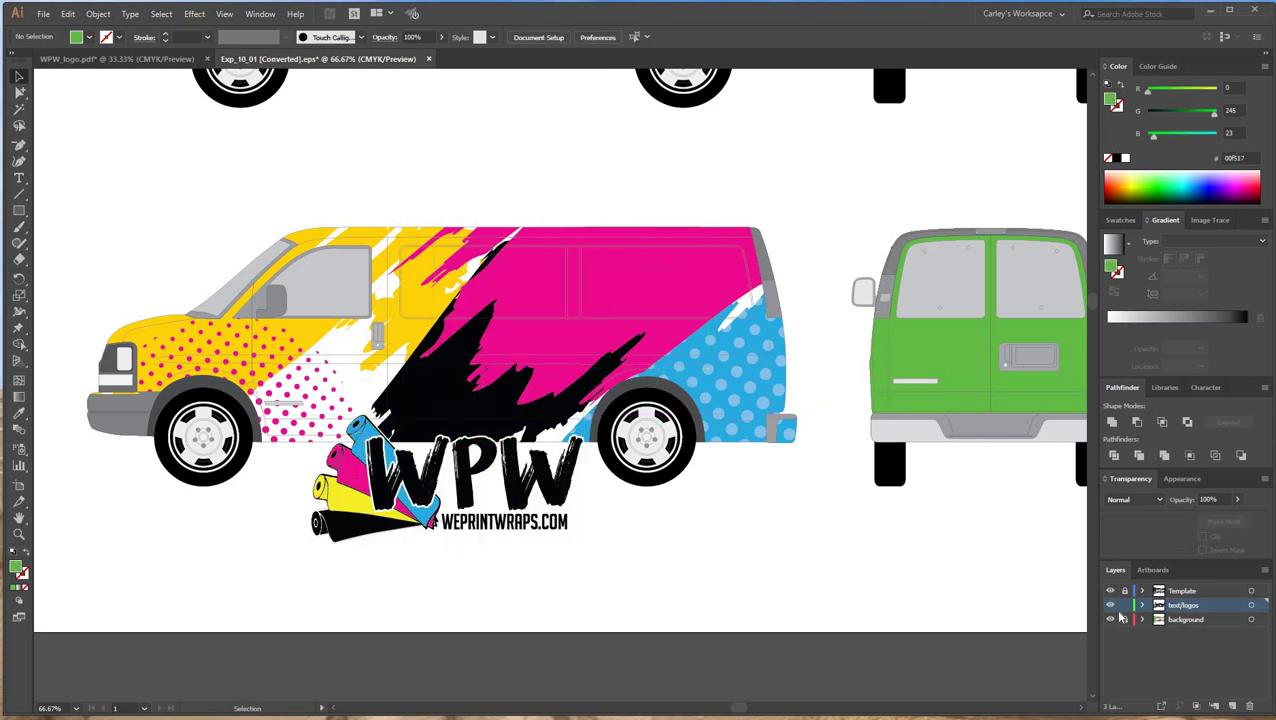
pyautogui.hotkey('ctrl', 'z')
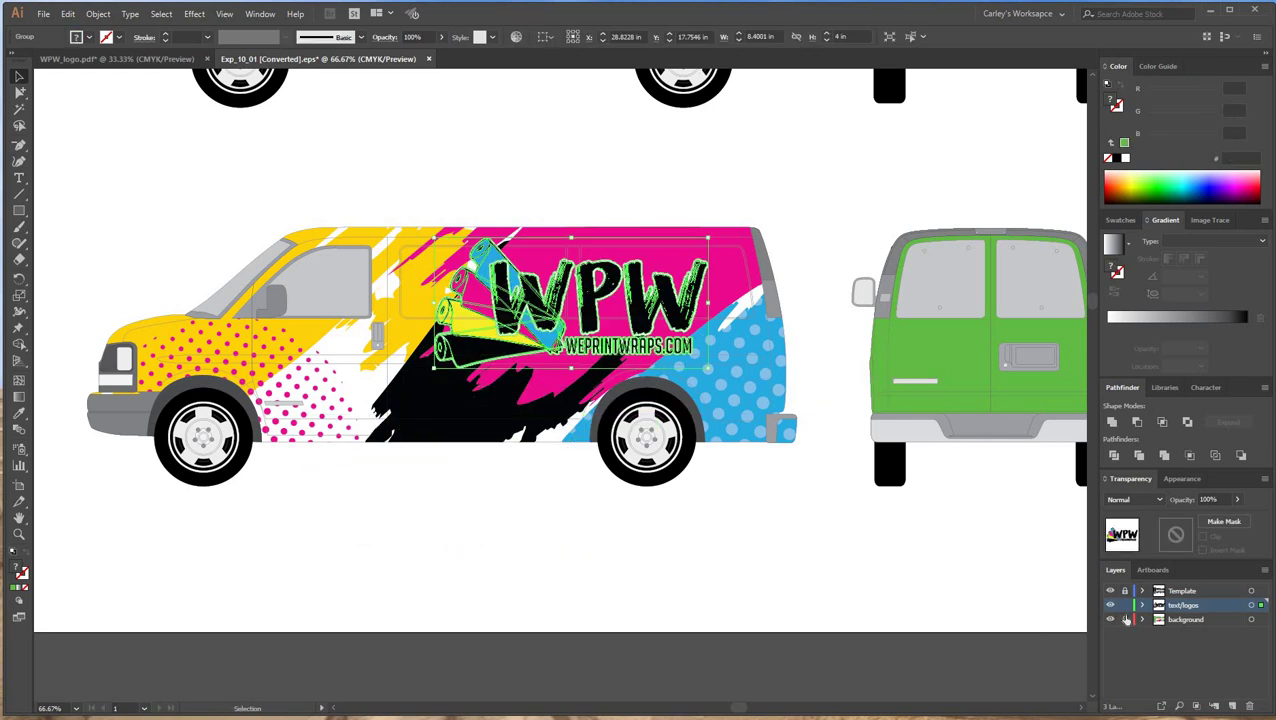
# Unlock the background layer and move the logo and clipped brush-stroke artwork together below the van's side view.
pyautogui.click(459, 182)
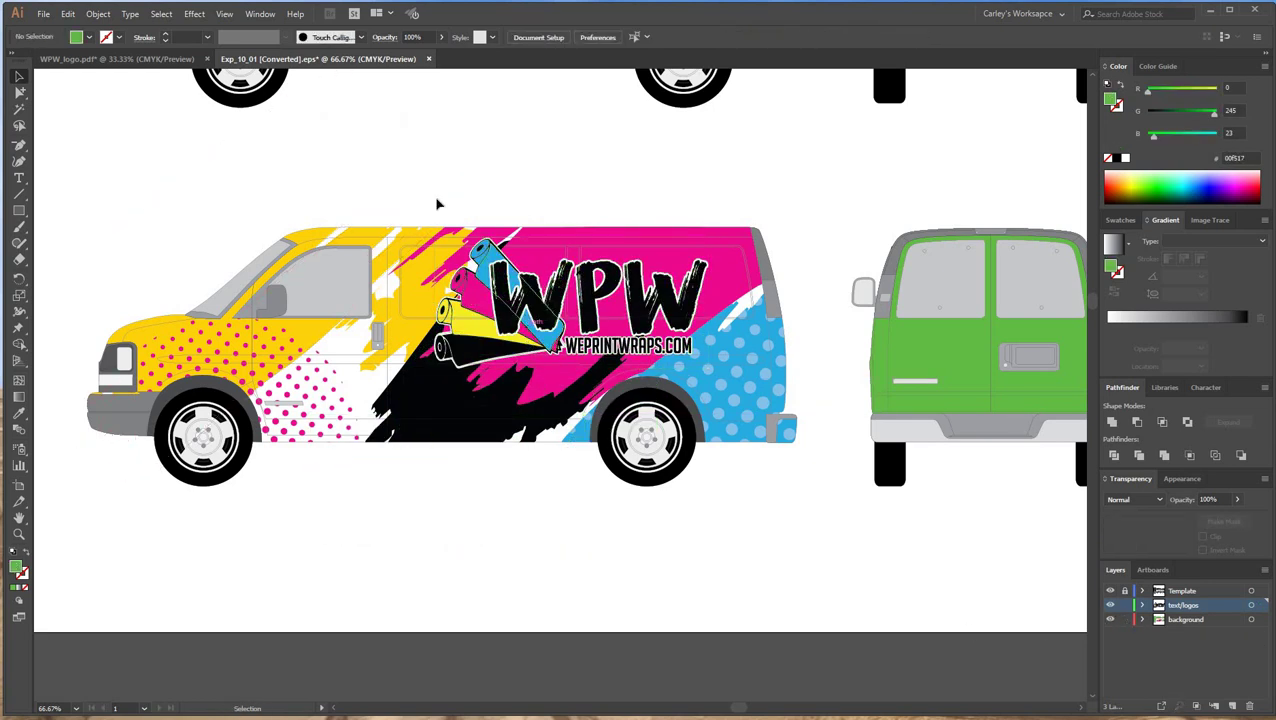
pyautogui.moveTo(405, 153); pyautogui.dragTo(812, 653)
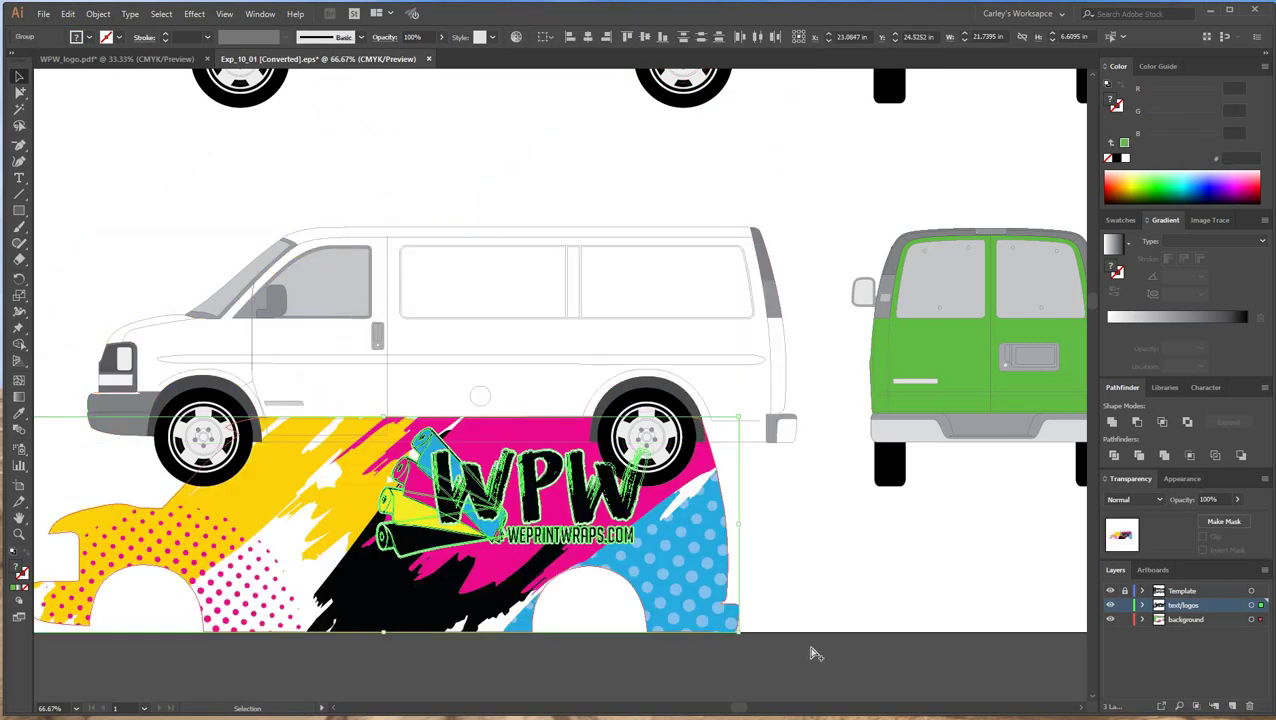
# Undo moving the logo and brush-stroke artwork off the van, and clear the selection.
pyautogui.hotkey('ctrl', 'z')
pyautogui.click(628, 624)
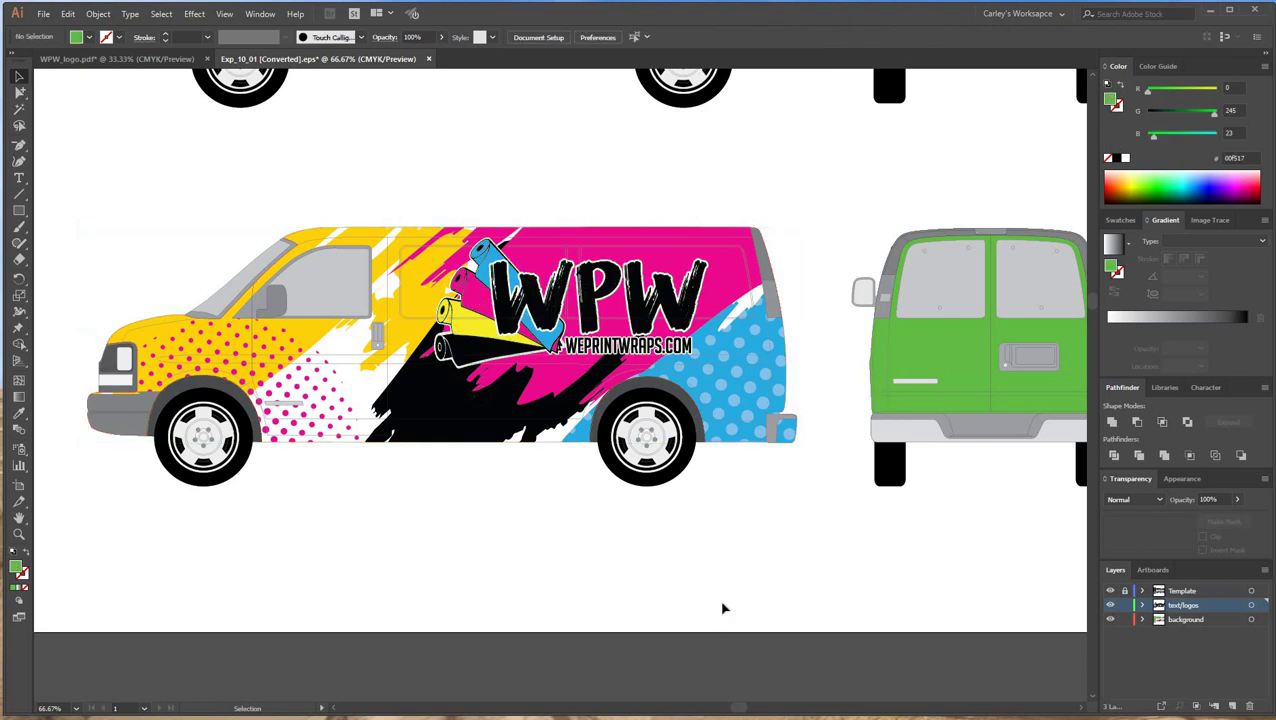
# Review the wrapped side view together with the unwrapped rear and neighbouring views of the van.
pyautogui.moveTo(532, 163)
pyautogui.mouseDown()
pyautogui.moveTo(721, 557)
pyautogui.moveTo(665, 344)
pyautogui.moveTo(713, 282)
pyautogui.moveTo(327, 228)
pyautogui.moveTo(727, 242)
pyautogui.moveTo(773, 528)
pyautogui.moveTo(658, 452)
pyautogui.mouseUp()
pyautogui.moveTo(944, 579); pyautogui.dragTo(868, 655)
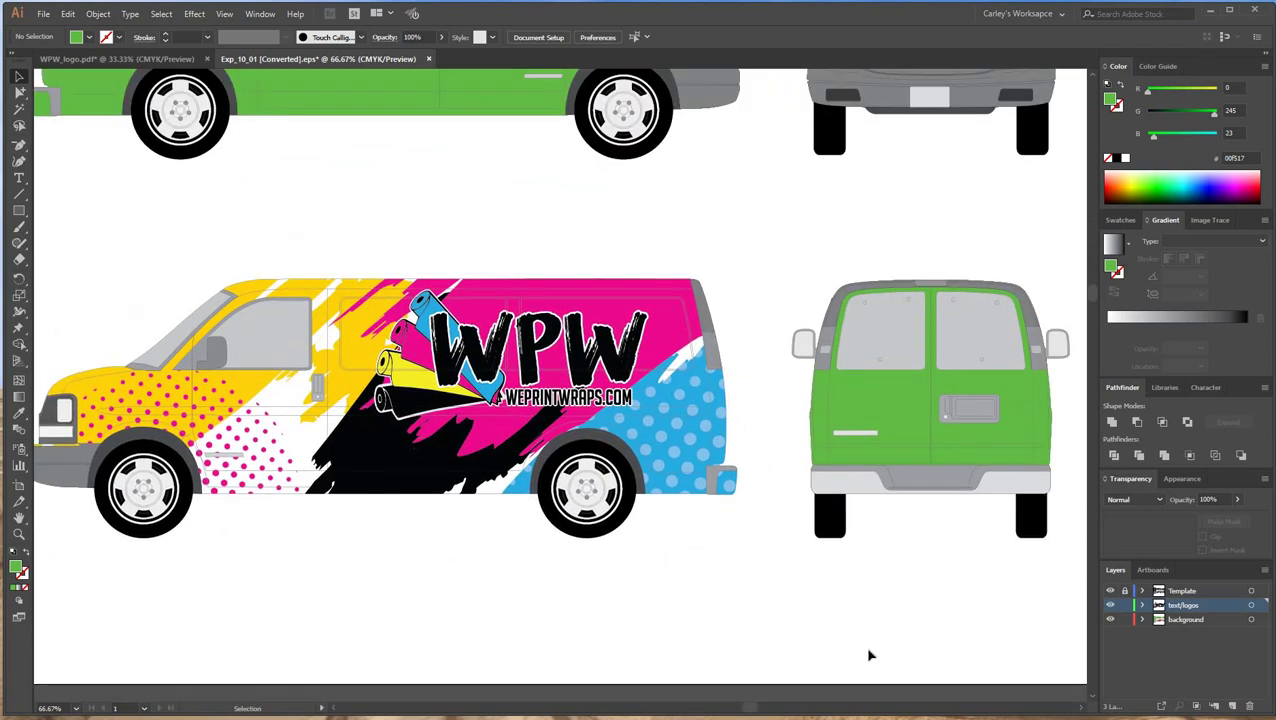
pyautogui.hotkey('ctrl', '-')
pyautogui.moveTo(397, 640); pyautogui.dragTo(584, 636)
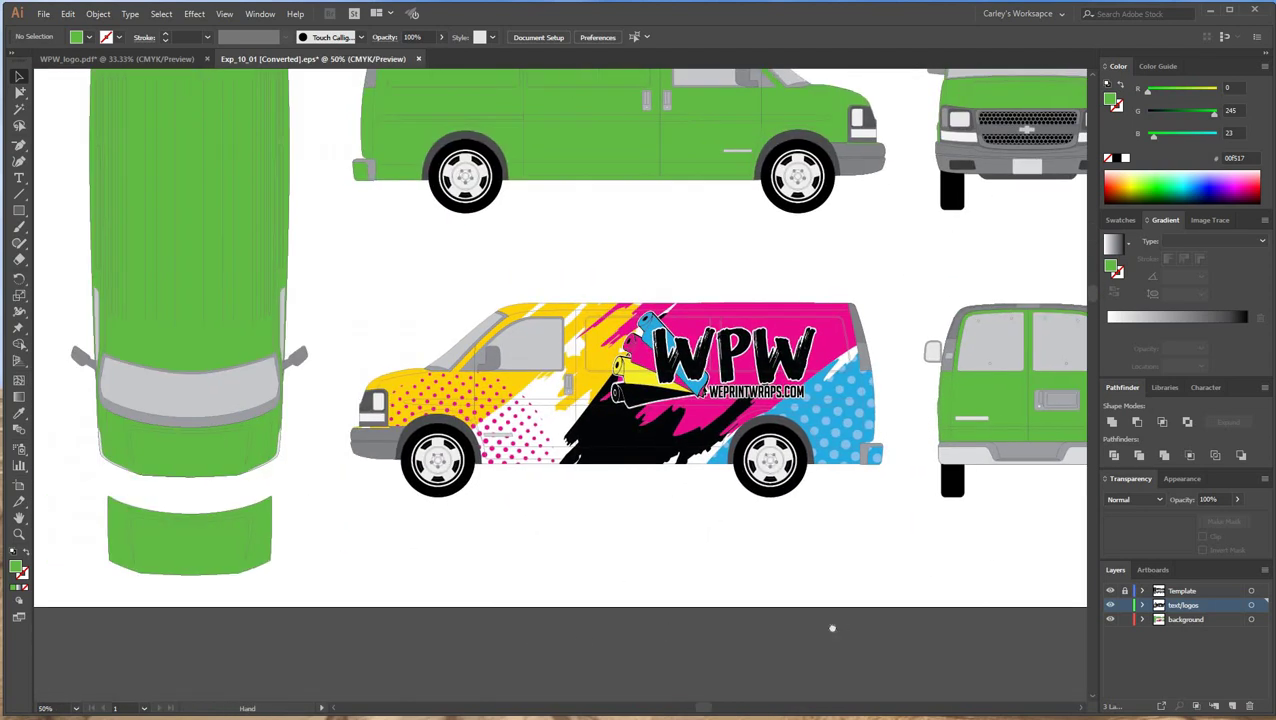
pyautogui.moveTo(627, 562); pyautogui.dragTo(661, 594)
pyautogui.moveTo(882, 662); pyautogui.dragTo(701, 622)
pyautogui.scroll(1, 700, 627)
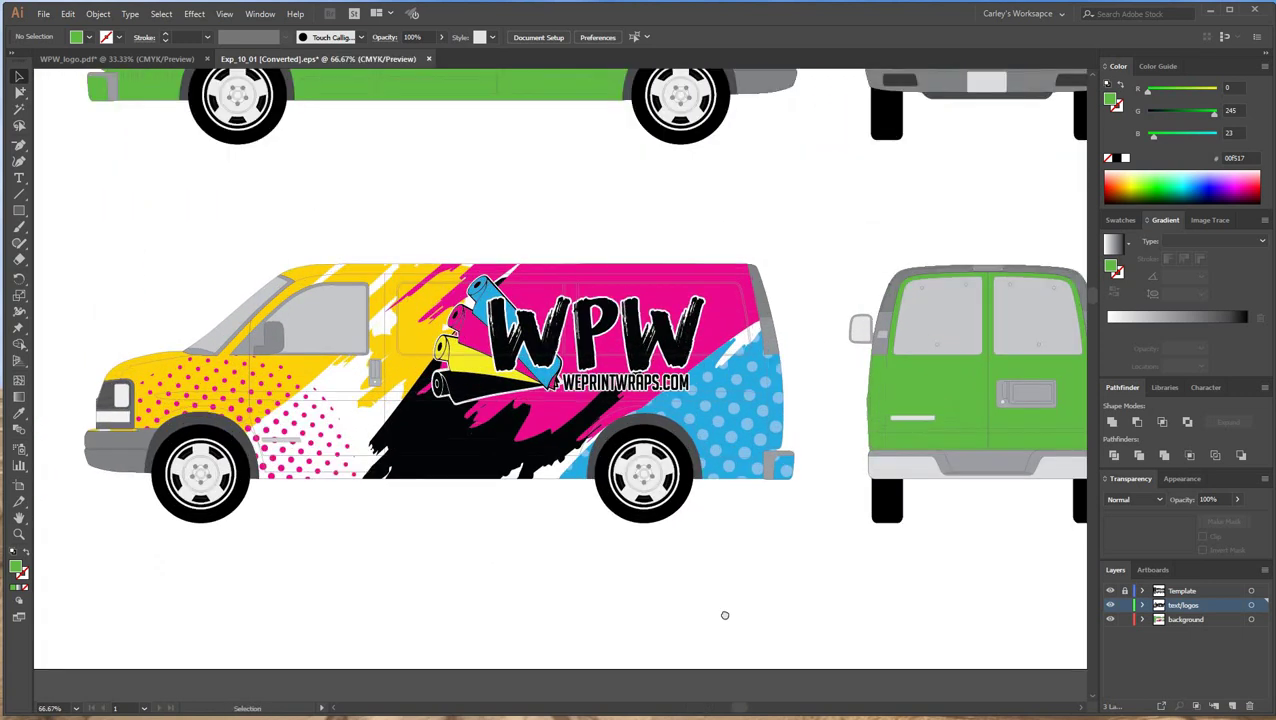
pyautogui.hscroll(-2, 723, 612)
pyautogui.hscroll(-1, 785, 580)
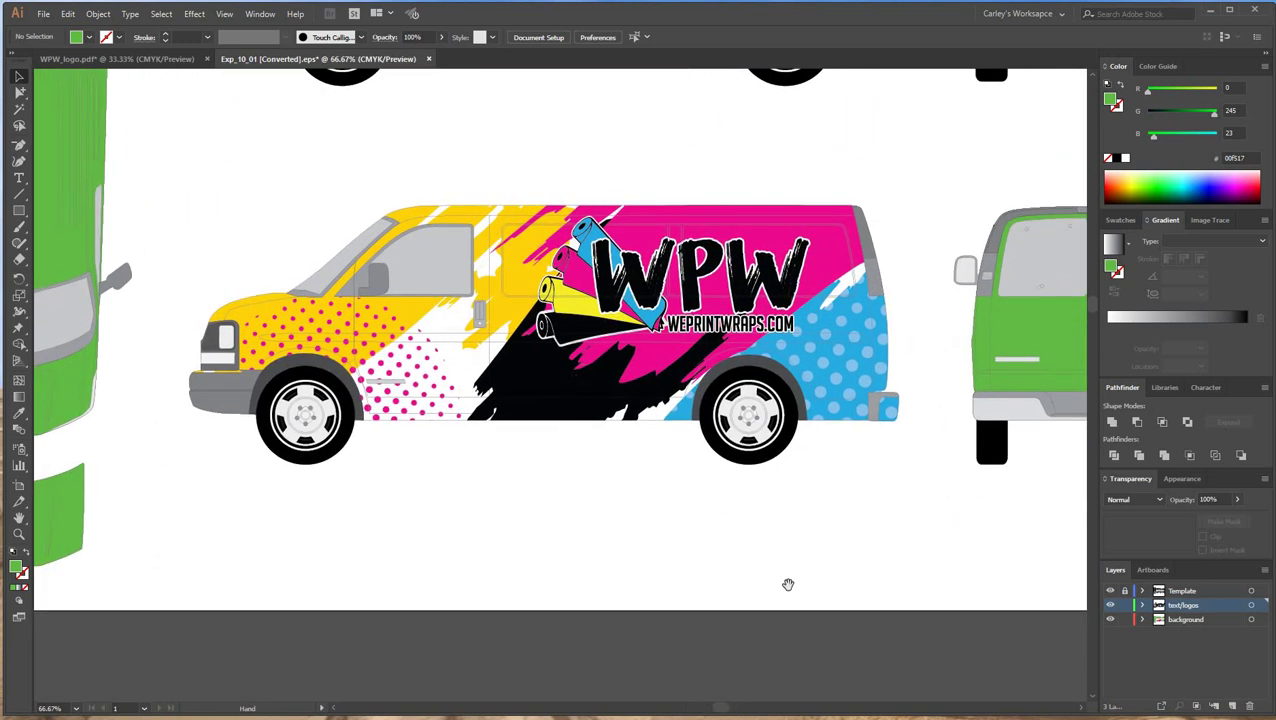
pyautogui.hscroll(3, 680, 450)
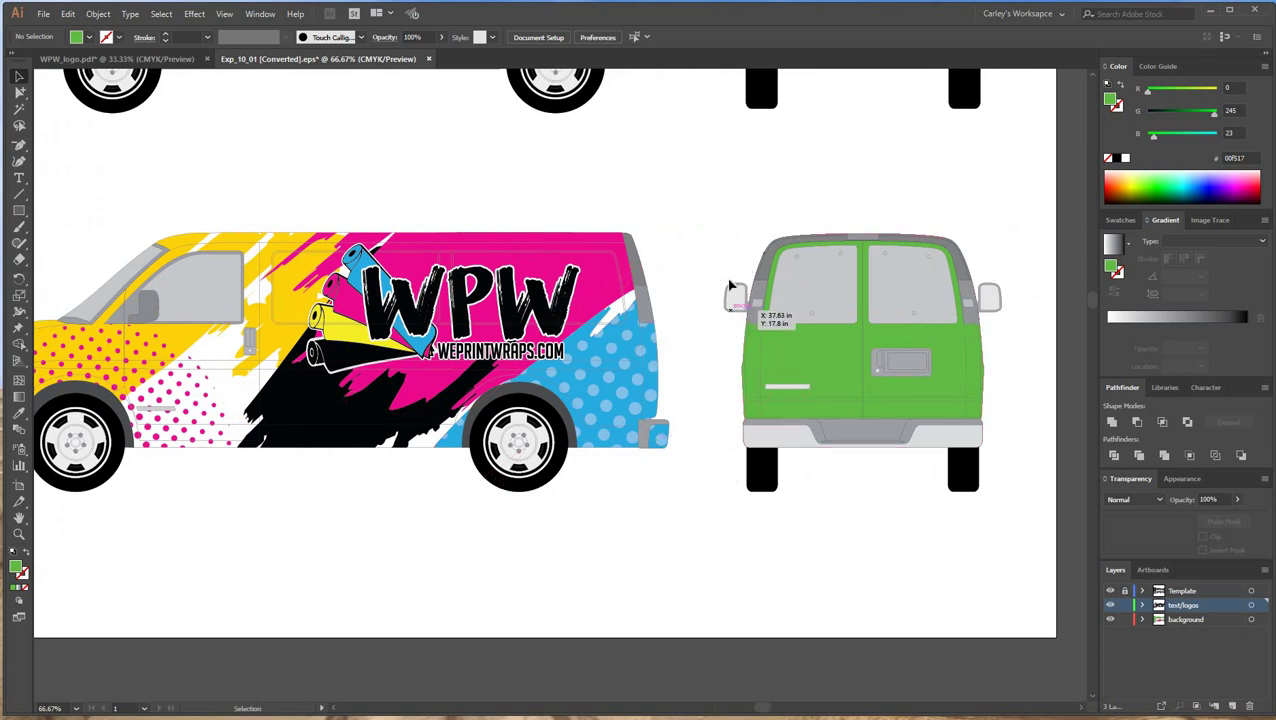
# Duplicate the side view's clipped brush-stroke artwork and place the copy below the van, across the artboard's lower edge.
pyautogui.click(642, 393)
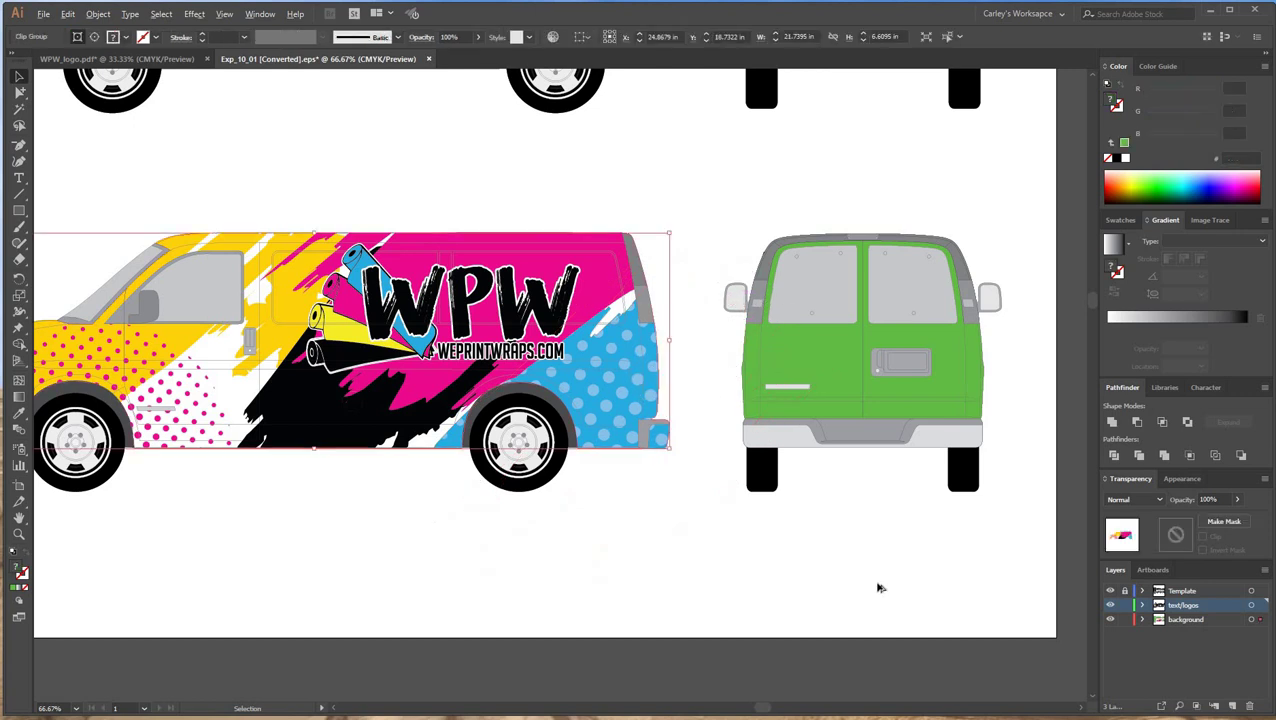
pyautogui.moveTo(877, 587); pyautogui.dragTo(618, 575)
pyautogui.scroll(-5, 727, 487)
pyautogui.scroll(3, 743, 638)
pyautogui.click(743, 638)
pyautogui.hotkey('ctrl', '+')
pyautogui.hotkey('ctrl', '+')
pyautogui.hotkey('ctrl', '+')
pyautogui.moveTo(503, 312); pyautogui.dragTo(469, 528)
pyautogui.moveTo(473, 533); pyautogui.dragTo(474, 420)
# Release both nested clipping masks on the artwork copy so its brush strokes become separate objects.
pyautogui.rightClick(476, 425)
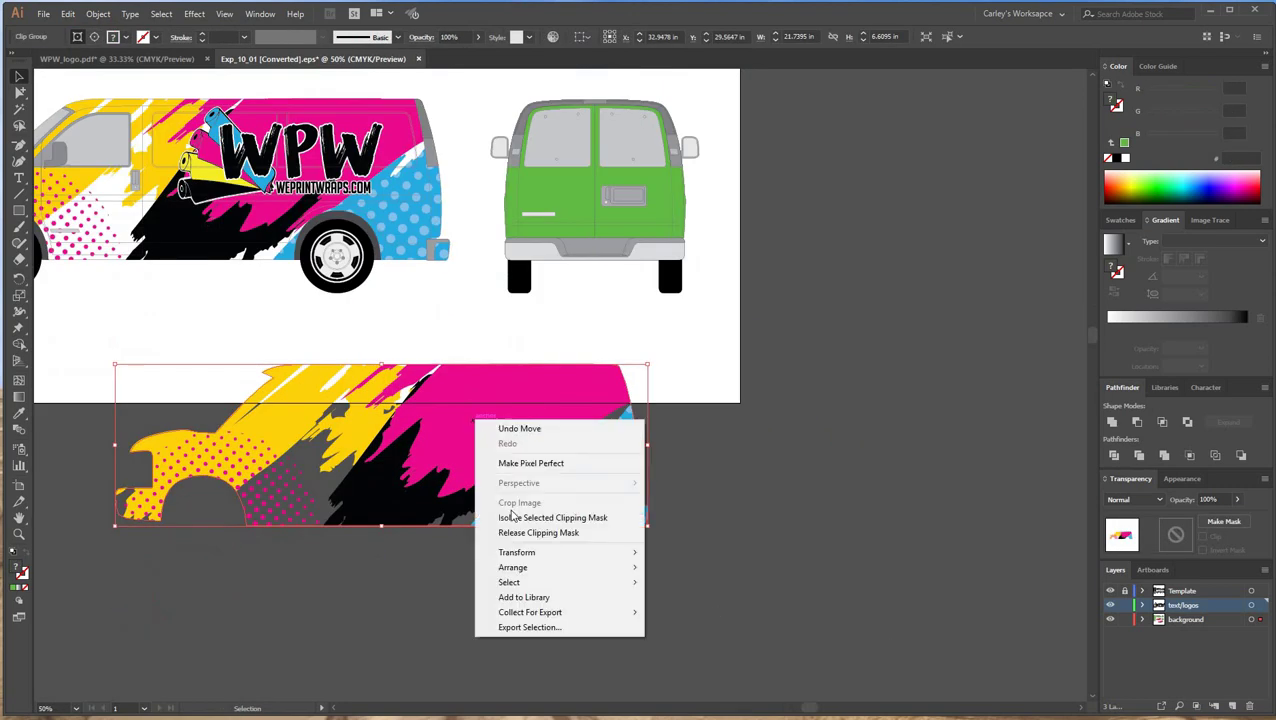
pyautogui.click(522, 530)
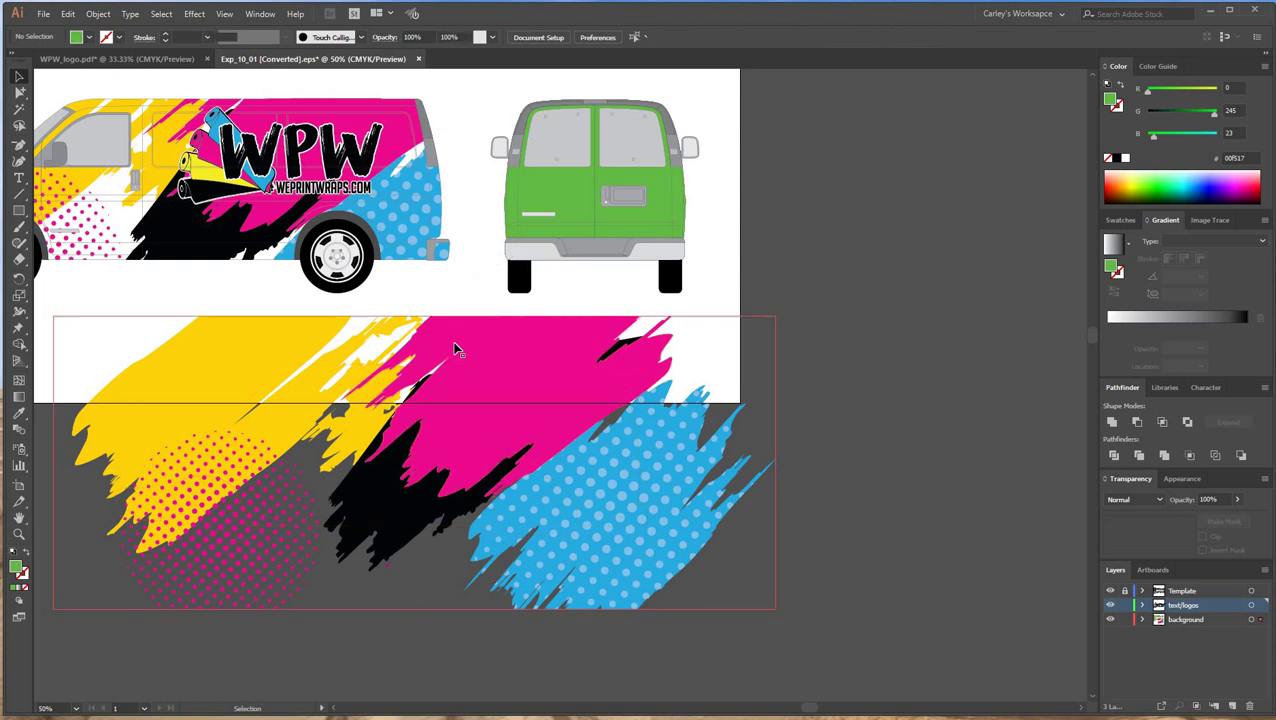
pyautogui.click(455, 349)
pyautogui.rightClick(455, 344)
pyautogui.click(518, 456)
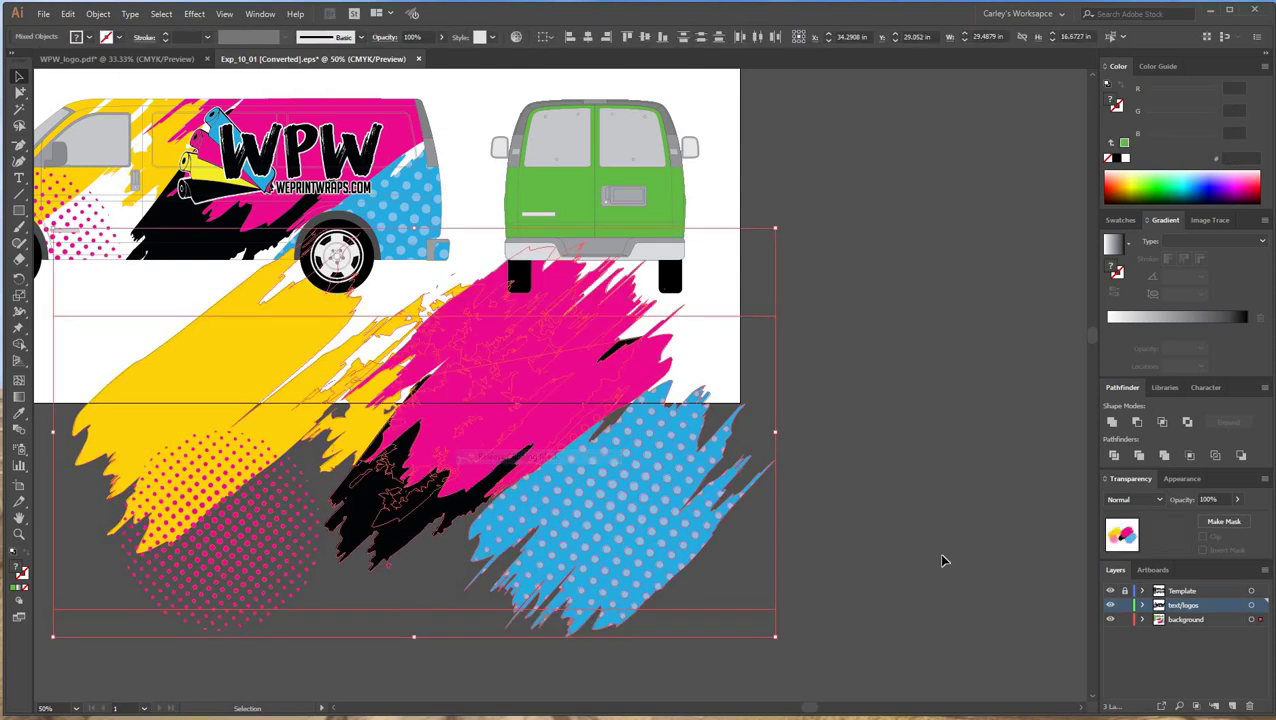
pyautogui.click(942, 557)
# Delete the van outline, the magenta, yellow and black strokes and the halftone circle from the copy, keeping only the blue dotted stroke.
pyautogui.click(522, 368)
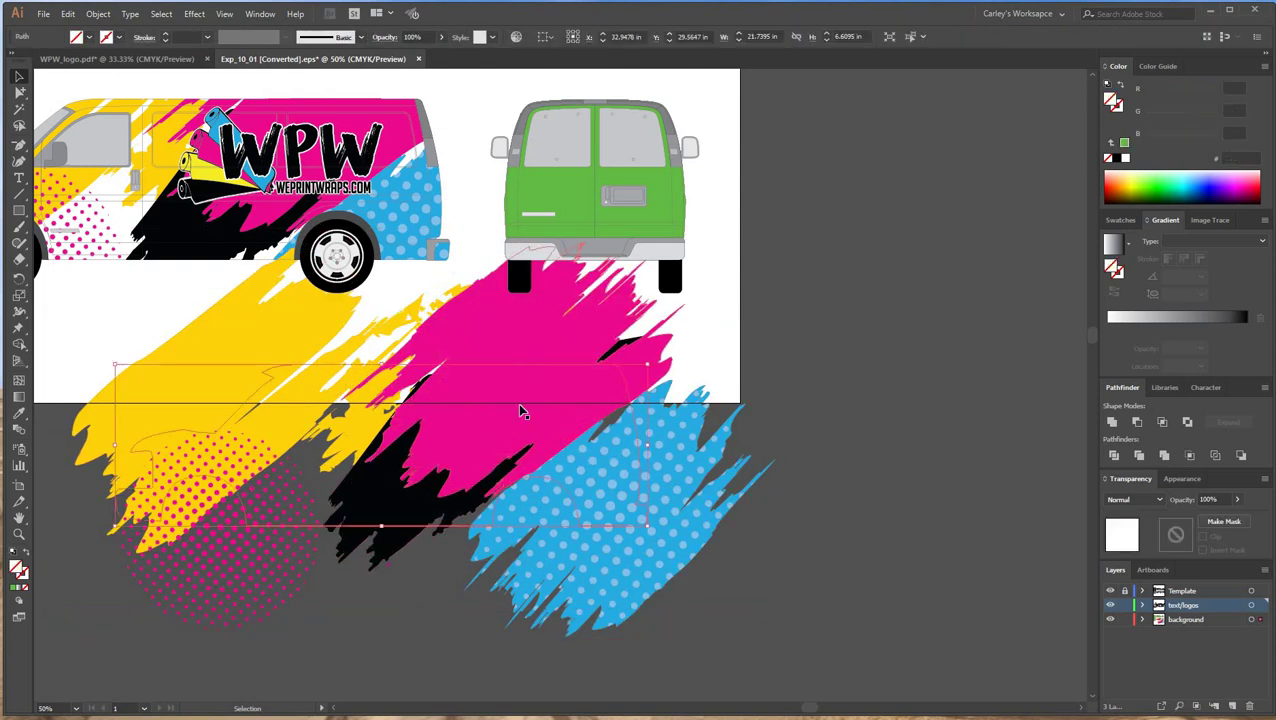
pyautogui.press('Delete')
pyautogui.click(492, 390)
pyautogui.press('Delete')
pyautogui.click(302, 375)
pyautogui.press('Delete')
pyautogui.click(435, 456)
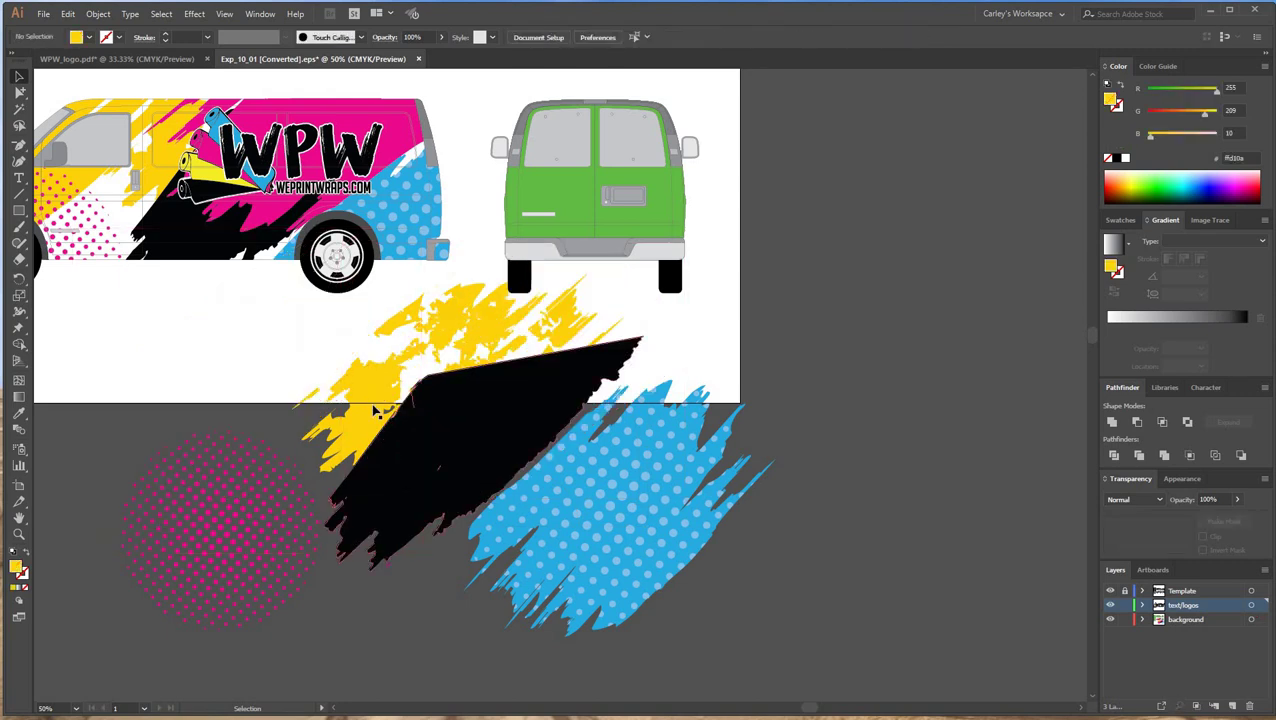
pyautogui.press('Delete')
pyautogui.click(397, 388)
pyautogui.press('Delete')
pyautogui.click(300, 535)
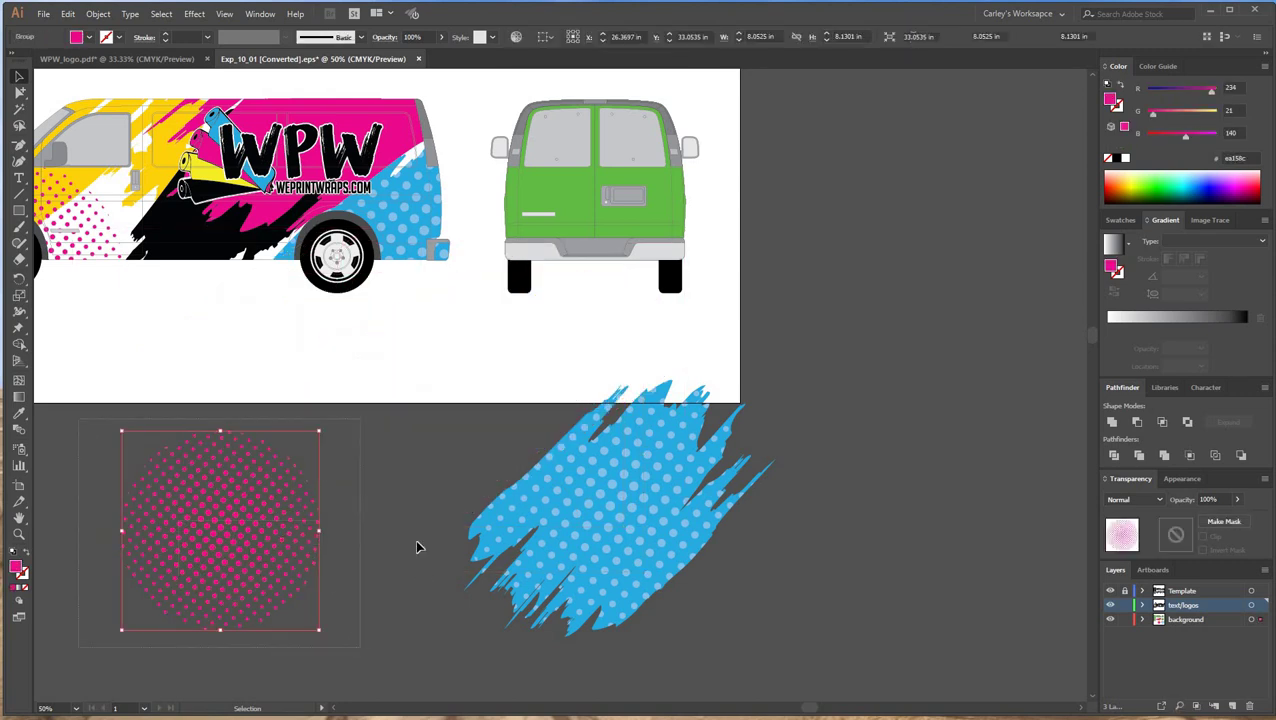
pyautogui.press('Delete')
# Move the blue dotted brush stroke onto the van's rear view so it covers the lower doors.
pyautogui.click(583, 560)
pyautogui.scroll(3, 572, 330)
pyautogui.moveTo(624, 617); pyautogui.dragTo(592, 354)
pyautogui.hotkey('ctrl', '=')
pyautogui.hotkey('ctrl', '=')
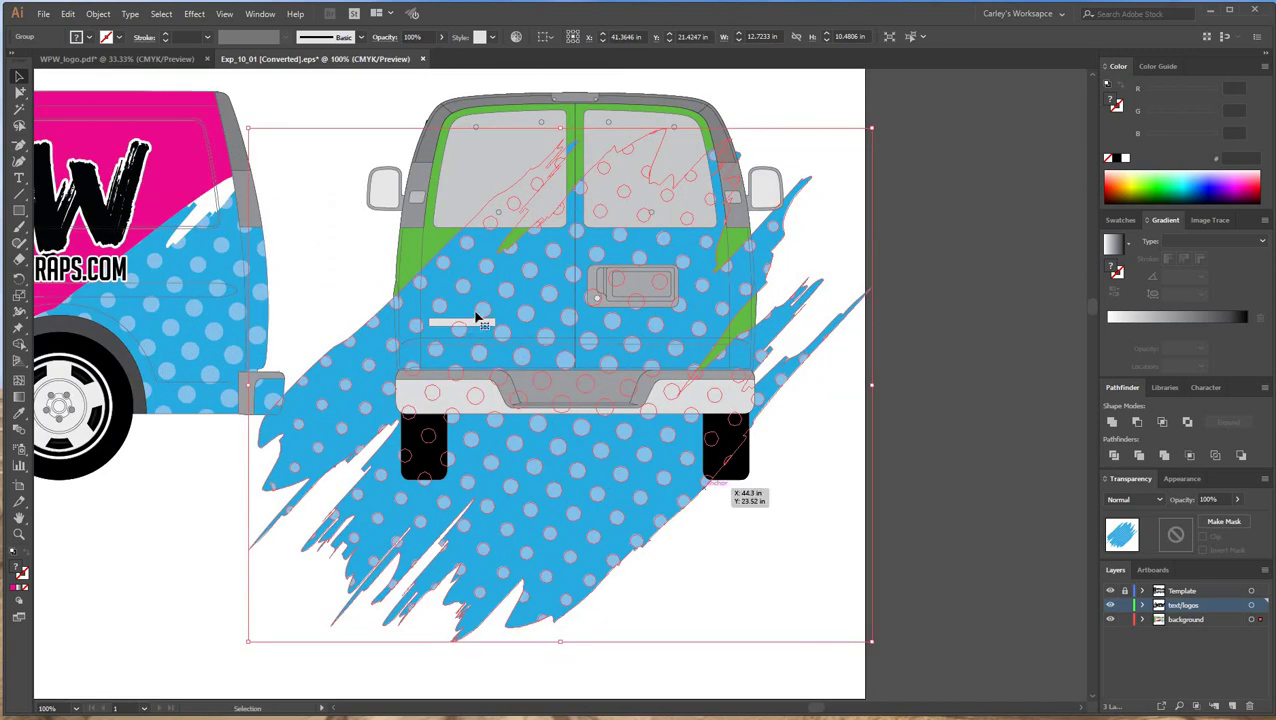
pyautogui.moveTo(510, 282); pyautogui.dragTo(522, 269)
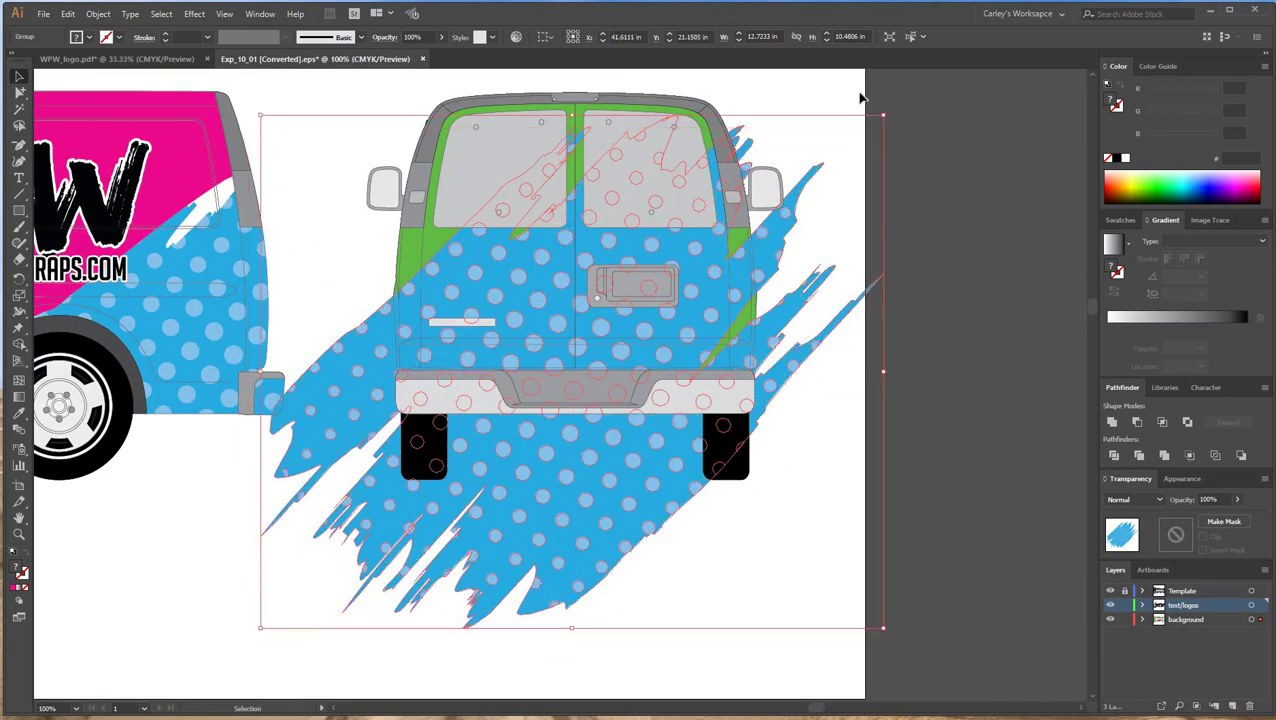
# Rotate the blue dotted brush stroke until it runs roughly horizontally across the rear doors, and recentre it.
pyautogui.moveTo(895, 117); pyautogui.dragTo(972, 228)
pyautogui.moveTo(937, 162); pyautogui.dragTo(1002, 242)
pyautogui.moveTo(800, 318); pyautogui.dragTo(810, 317)
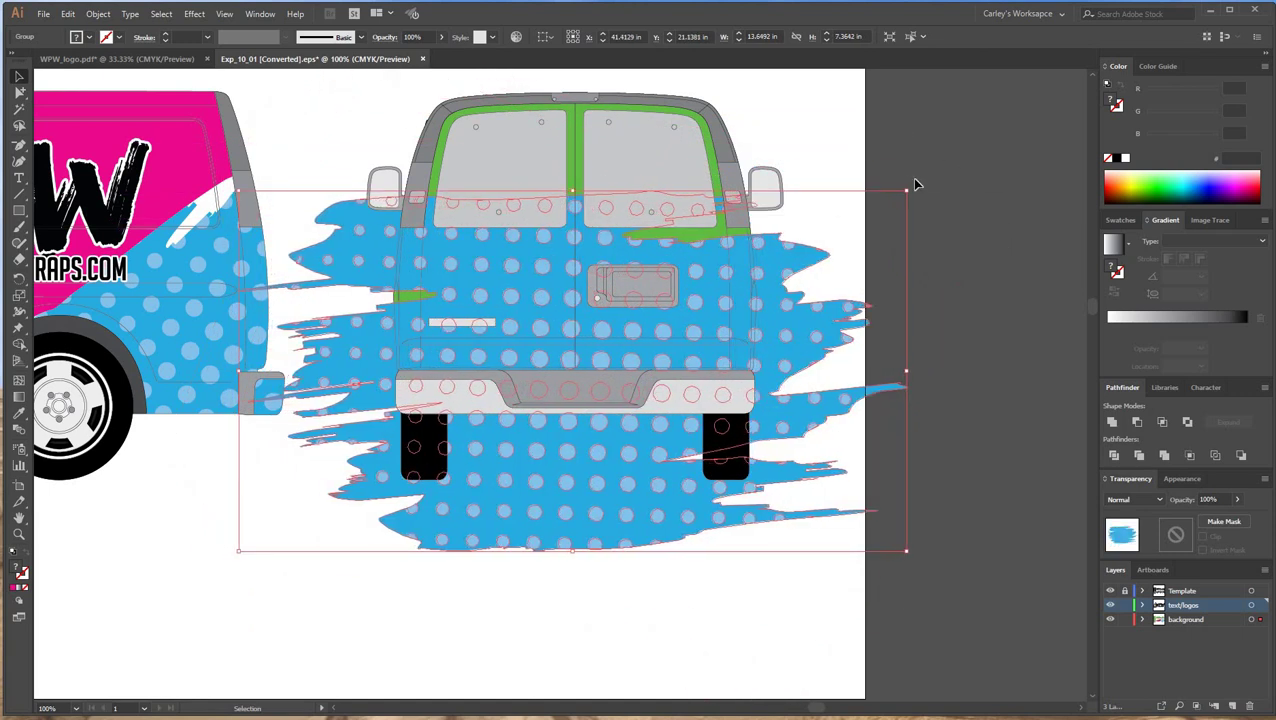
pyautogui.moveTo(914, 180); pyautogui.dragTo(906, 148)
# Nudge the blue dotted stroke up and left over the rear doors, and set its width to 14.125 in.
pyautogui.press('Up')
pyautogui.press('Up')
pyautogui.press('Up')
pyautogui.press('Up')
pyautogui.press('Up')
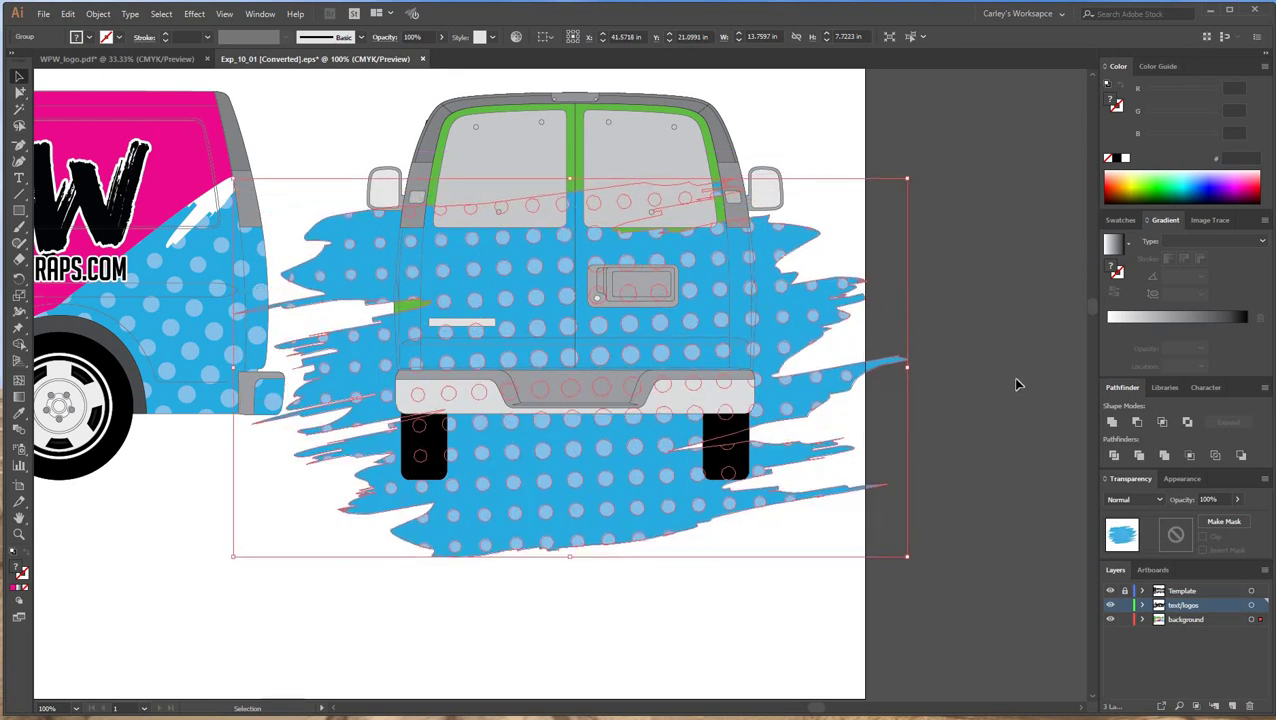
pyautogui.press('Left')
pyautogui.press('Left')
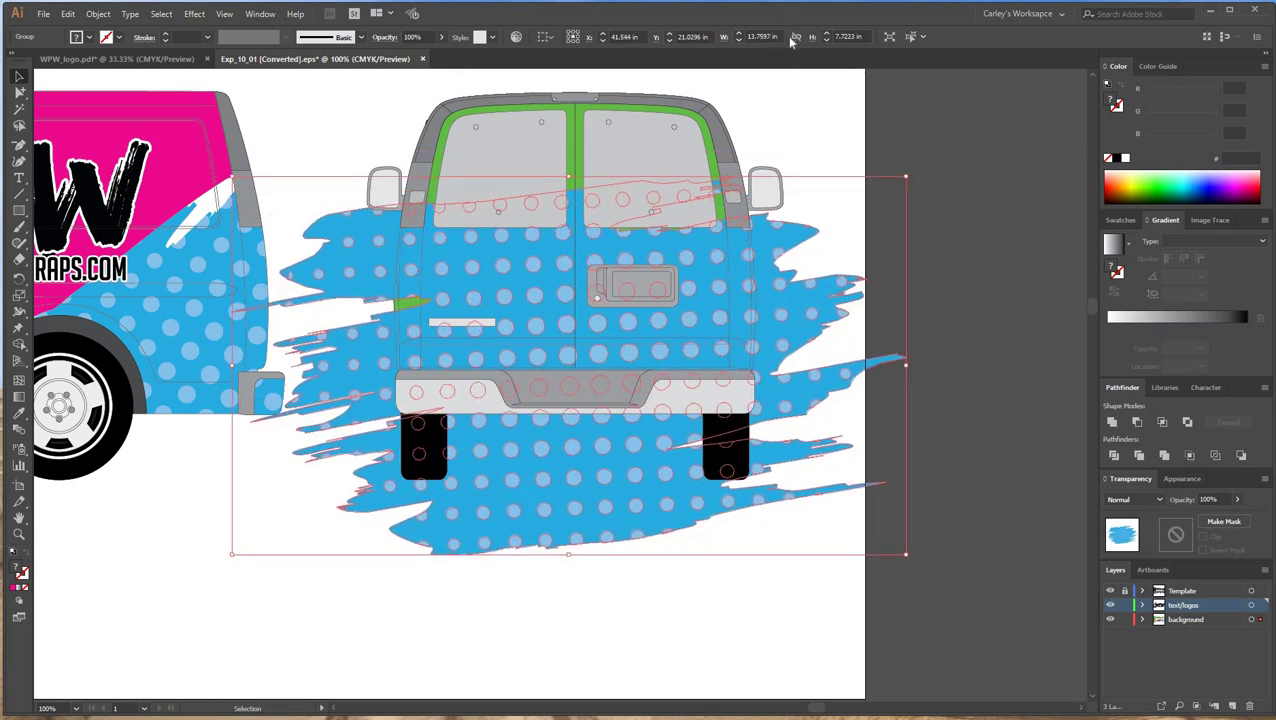
pyautogui.click(739, 34)
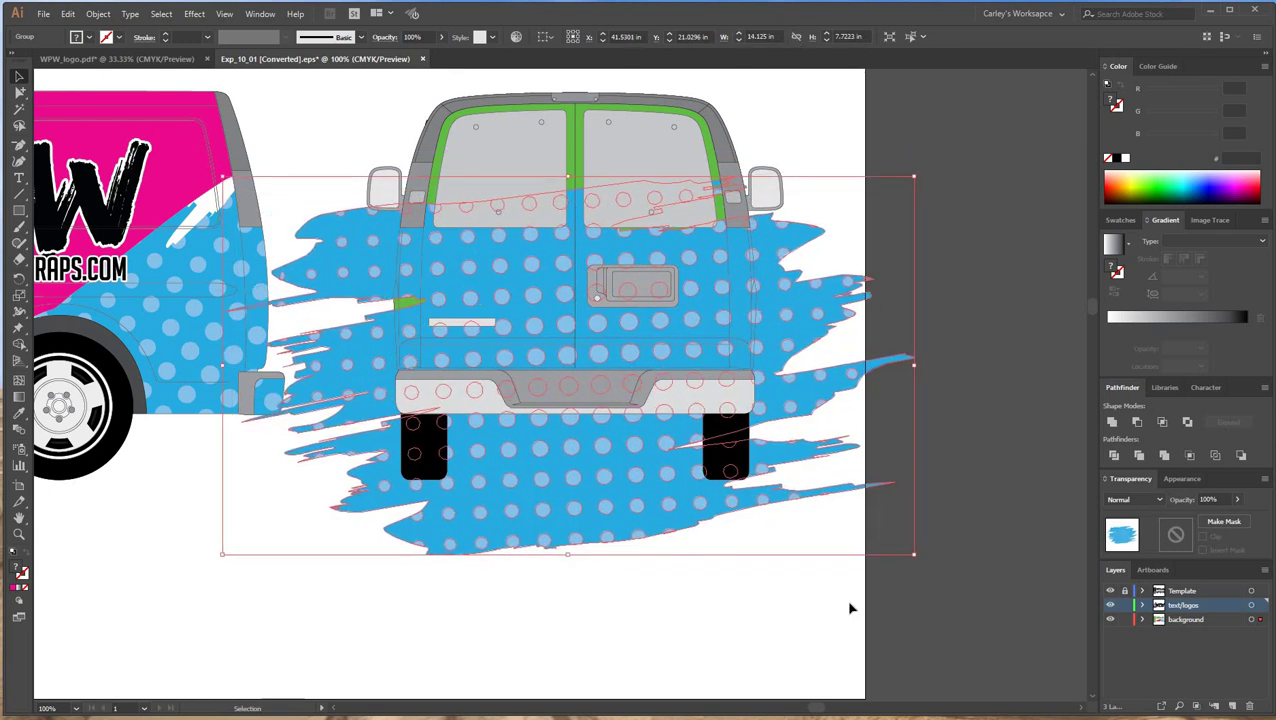
pyautogui.click(735, 513)
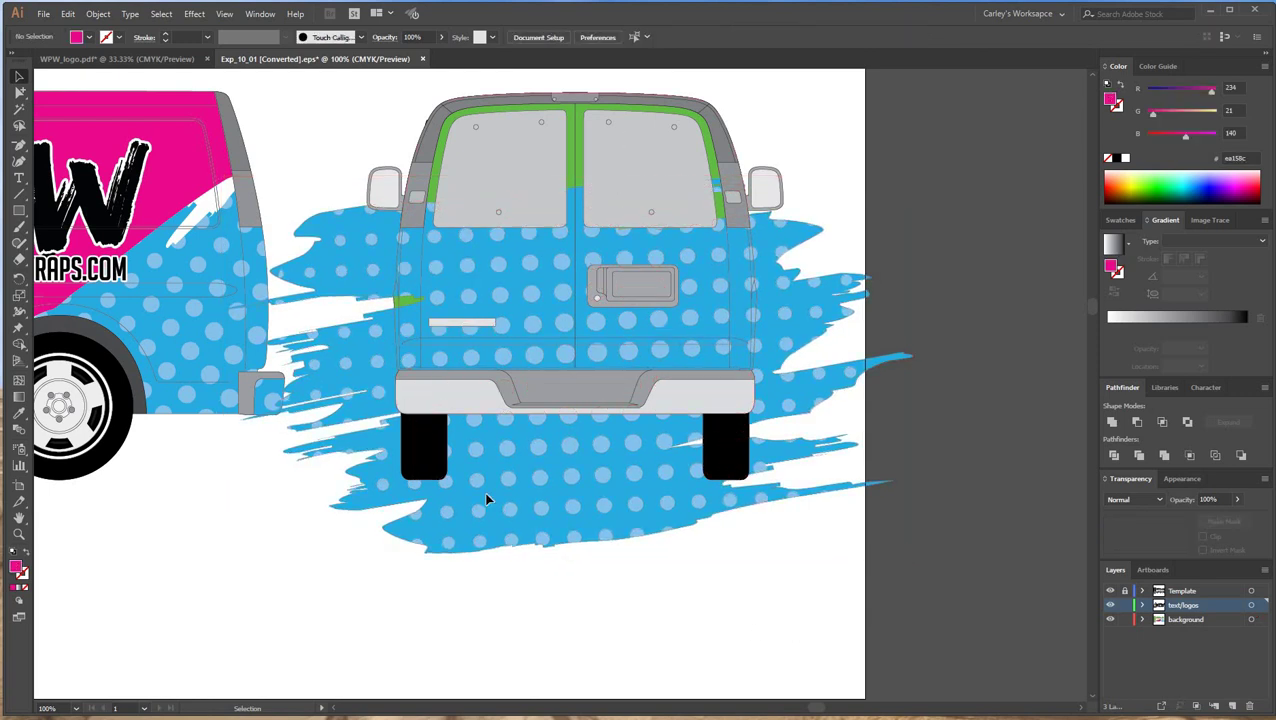
# Send the blue dotted brush stroke to the back, behind the green rear body shape.
pyautogui.rightClick(530, 448)
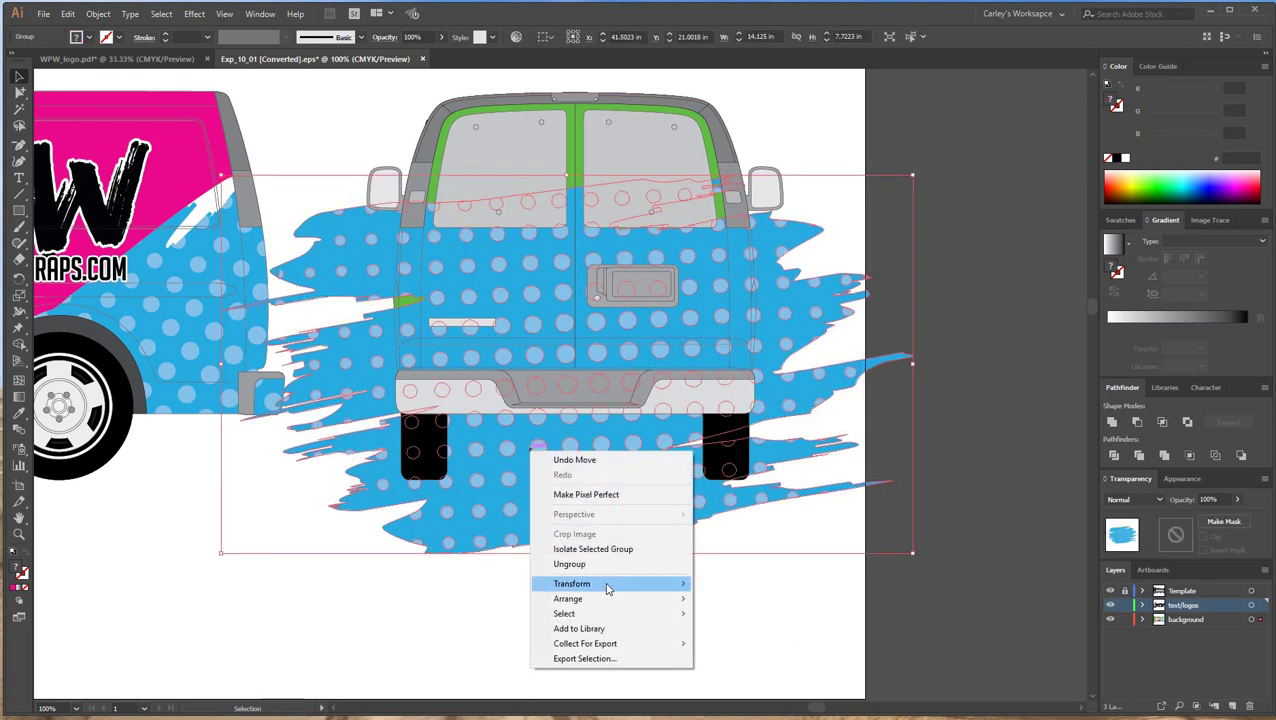
pyautogui.moveTo(600, 600)
pyautogui.click(755, 650)
pyautogui.click(938, 594)
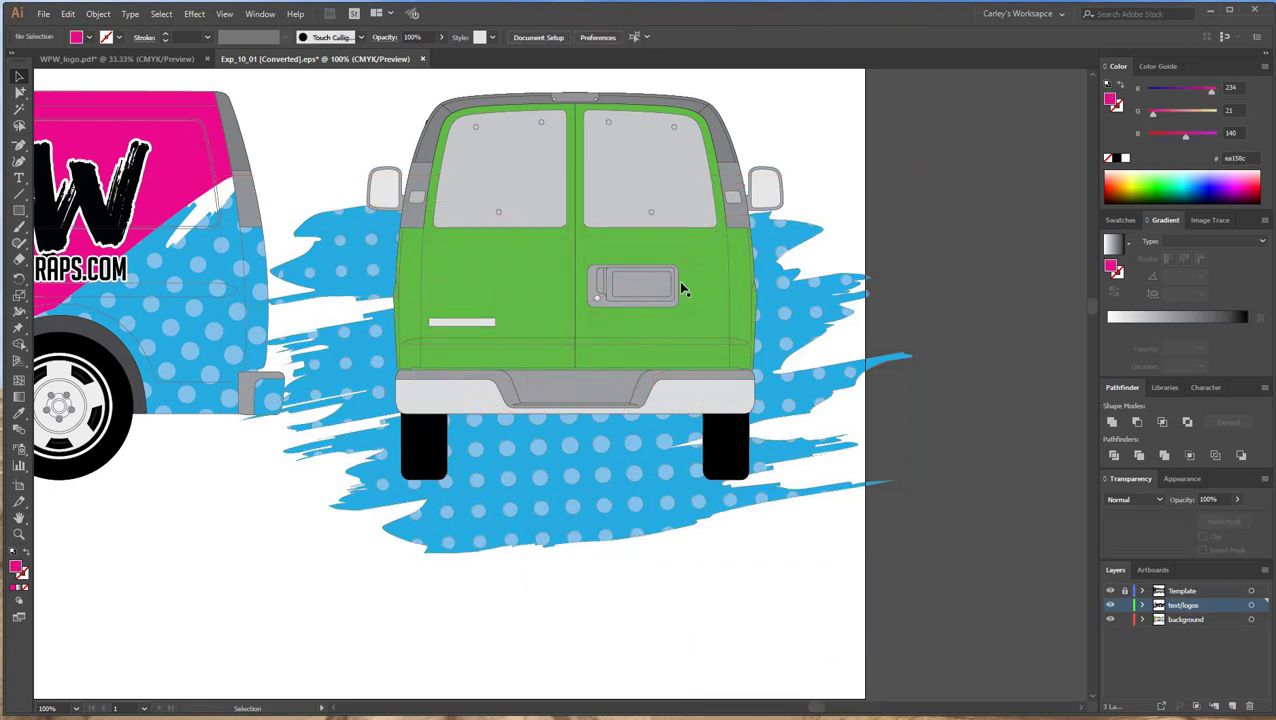
pyautogui.click(845, 611)
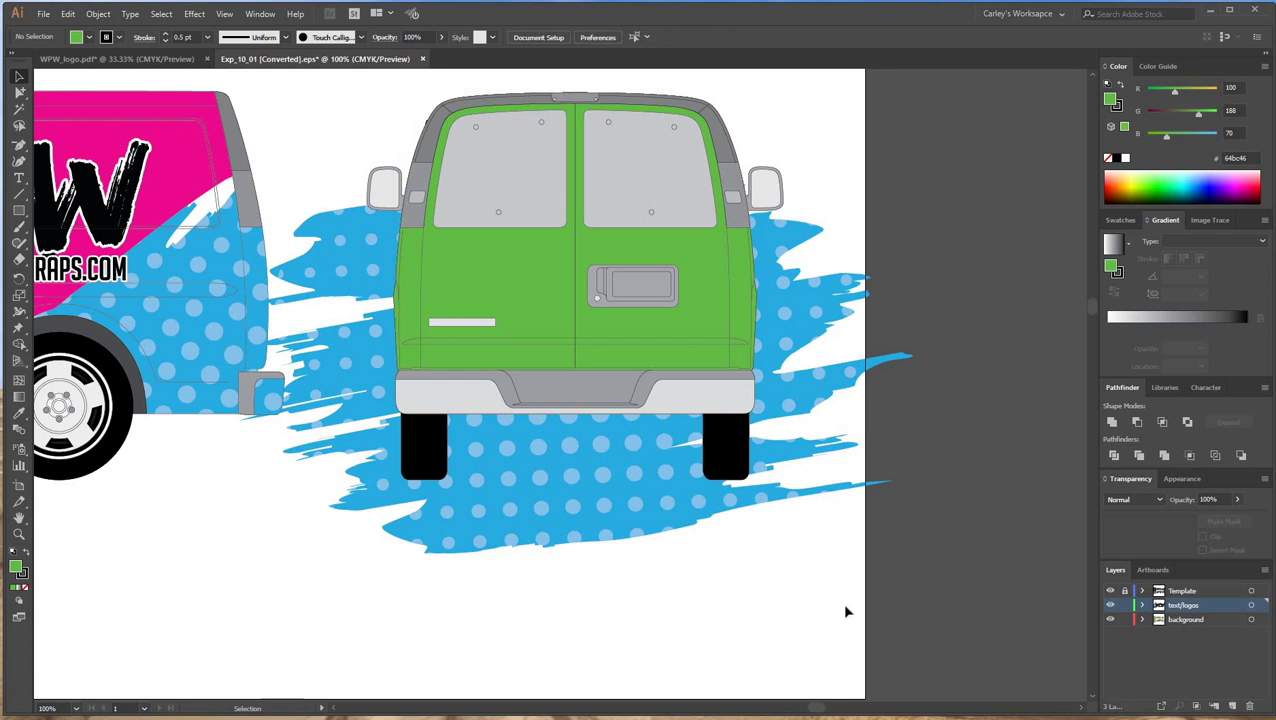
# Make a clipping mask from the green rear body shape and the blue dotted stroke, and deselect the result.
pyautogui.moveTo(521, 612); pyautogui.dragTo(838, 330)
pyautogui.rightClick(630, 243)
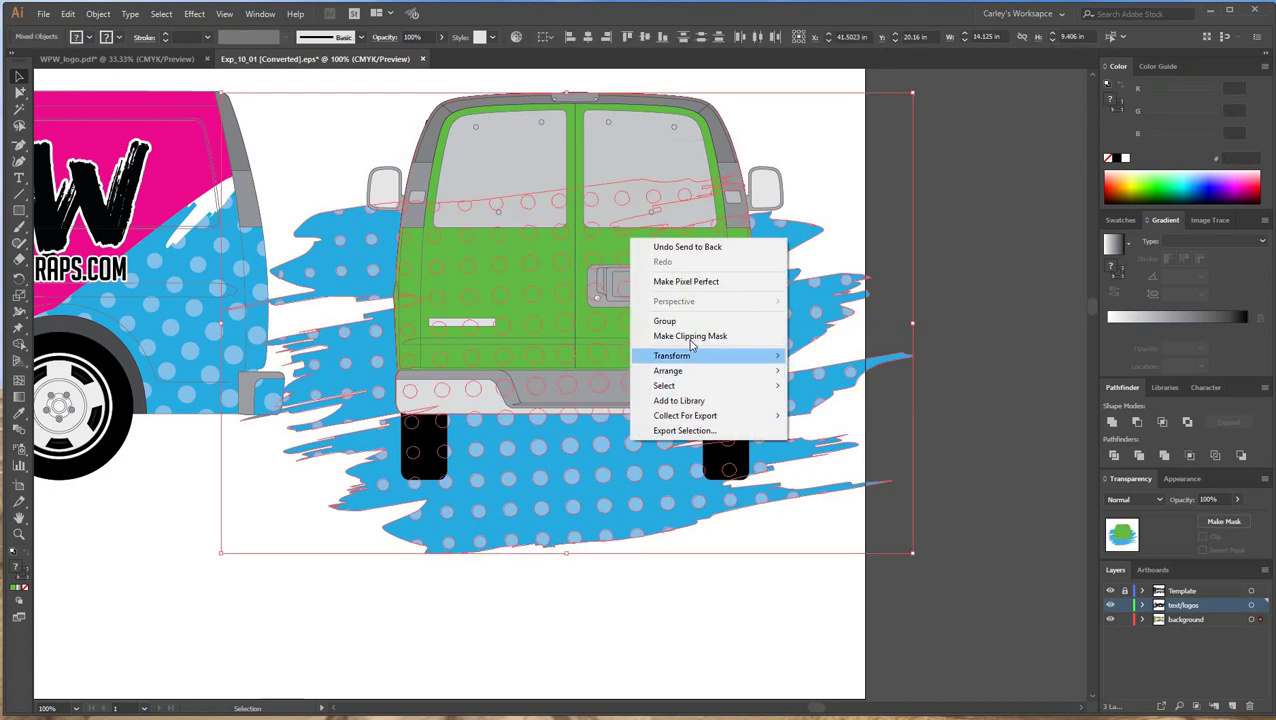
pyautogui.press('Return')
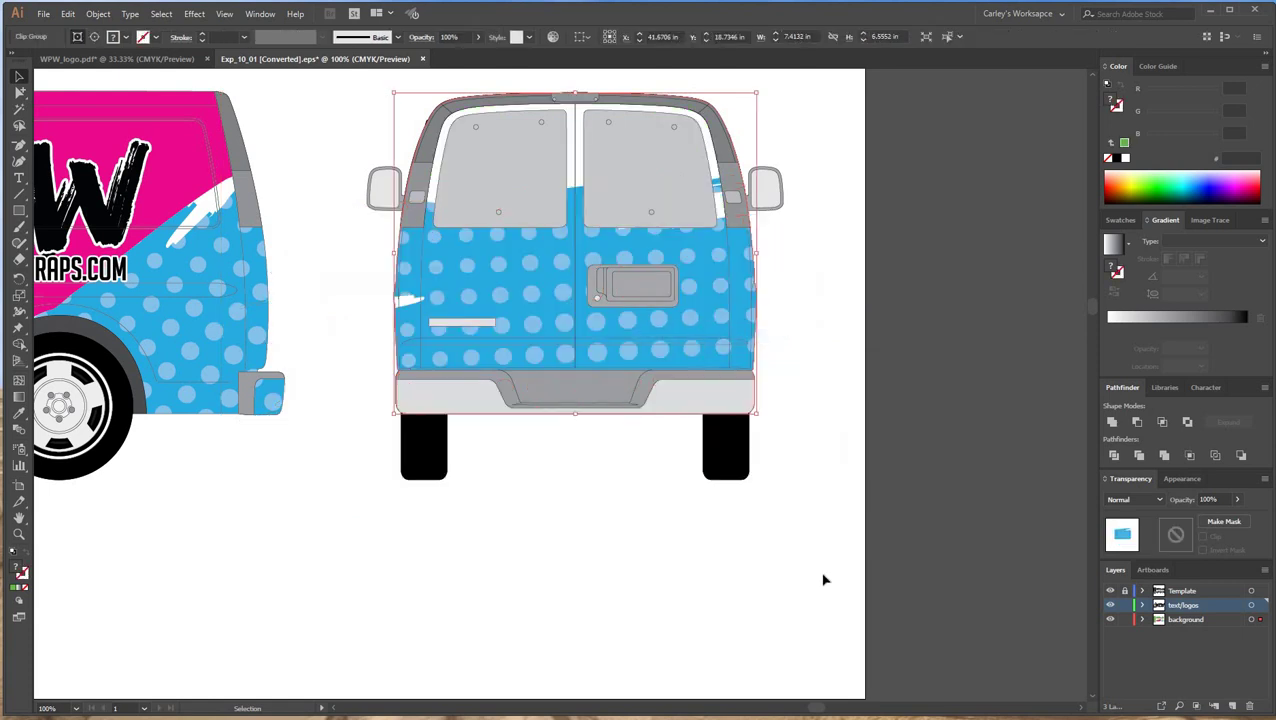
pyautogui.click(621, 597)
# Pick out only the magenta brush stroke within the side view's clipped artwork using Group Selection, and copy it.
pyautogui.moveTo(419, 616); pyautogui.dragTo(822, 624)
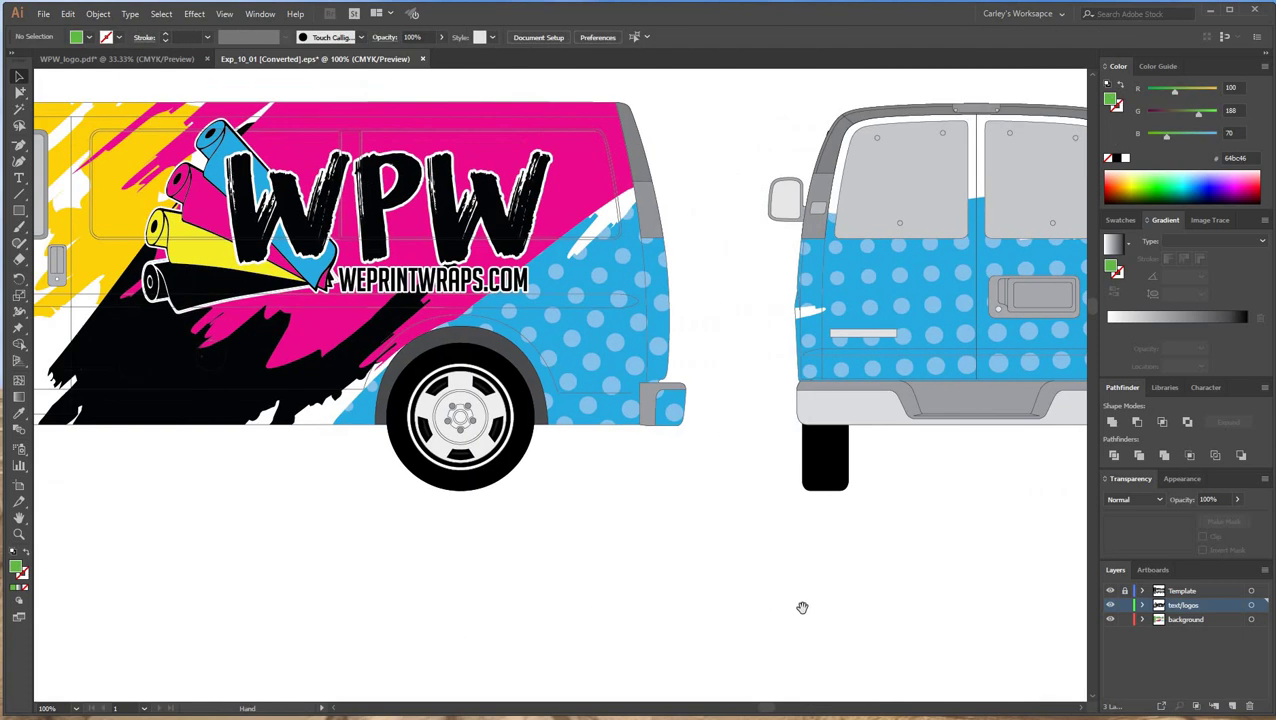
pyautogui.moveTo(410, 644); pyautogui.dragTo(487, 655)
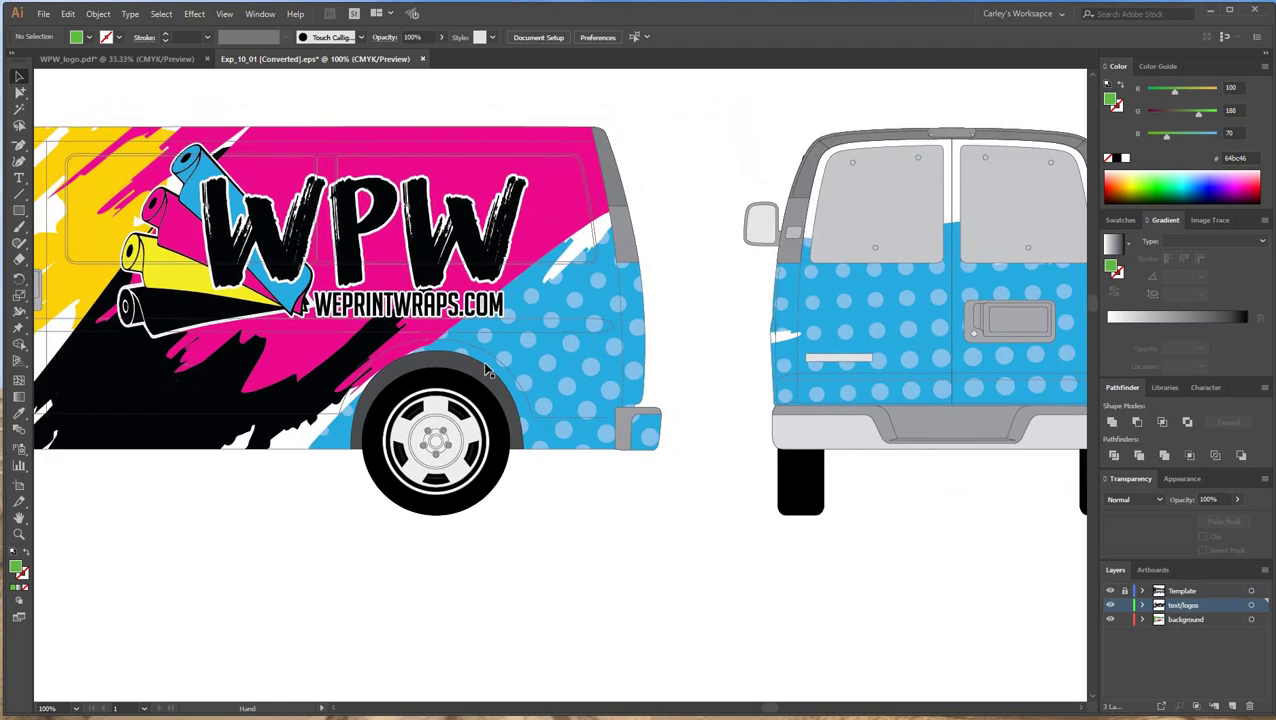
pyautogui.moveTo(735, 577); pyautogui.dragTo(645, 602)
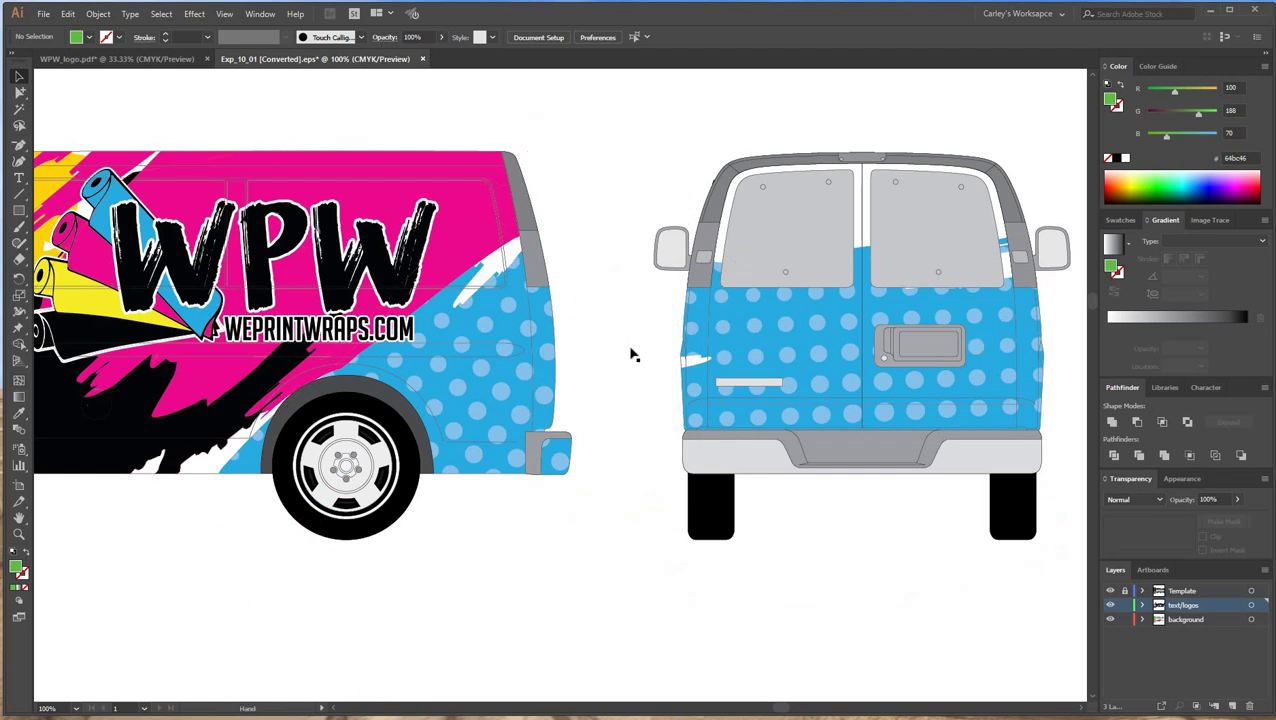
pyautogui.hscroll(4, 632, 356)
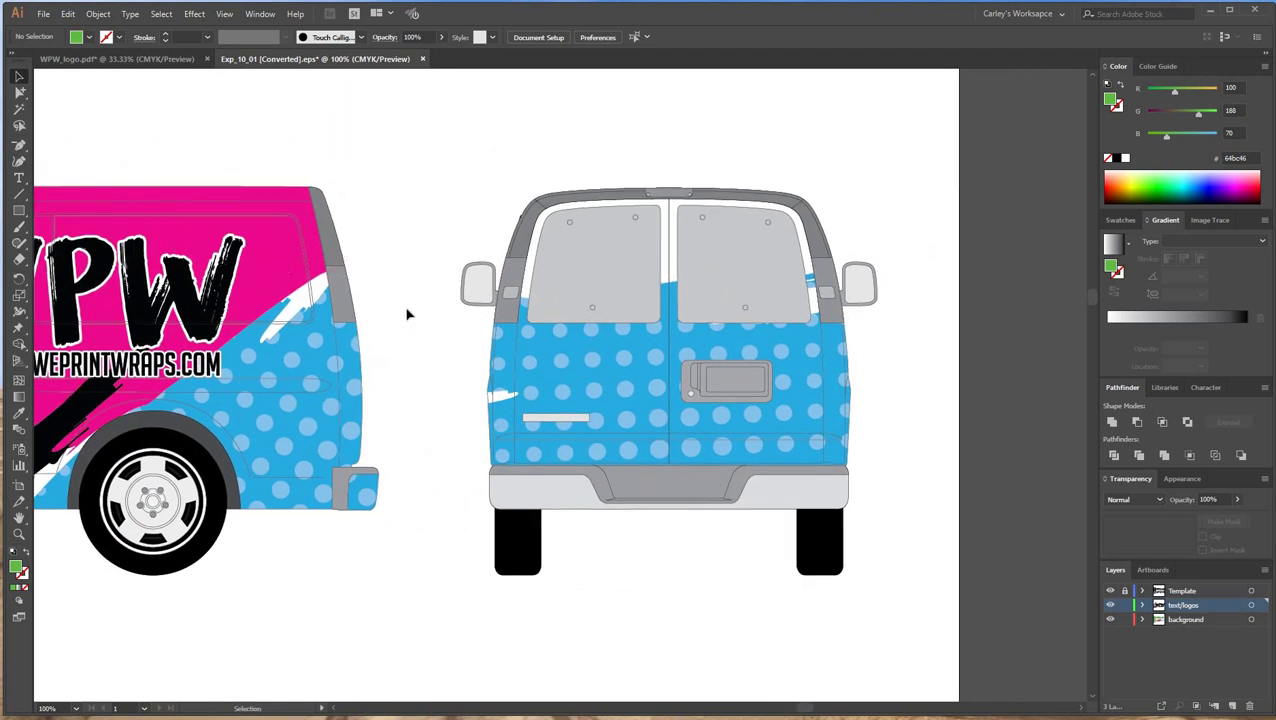
pyautogui.click(18, 91)
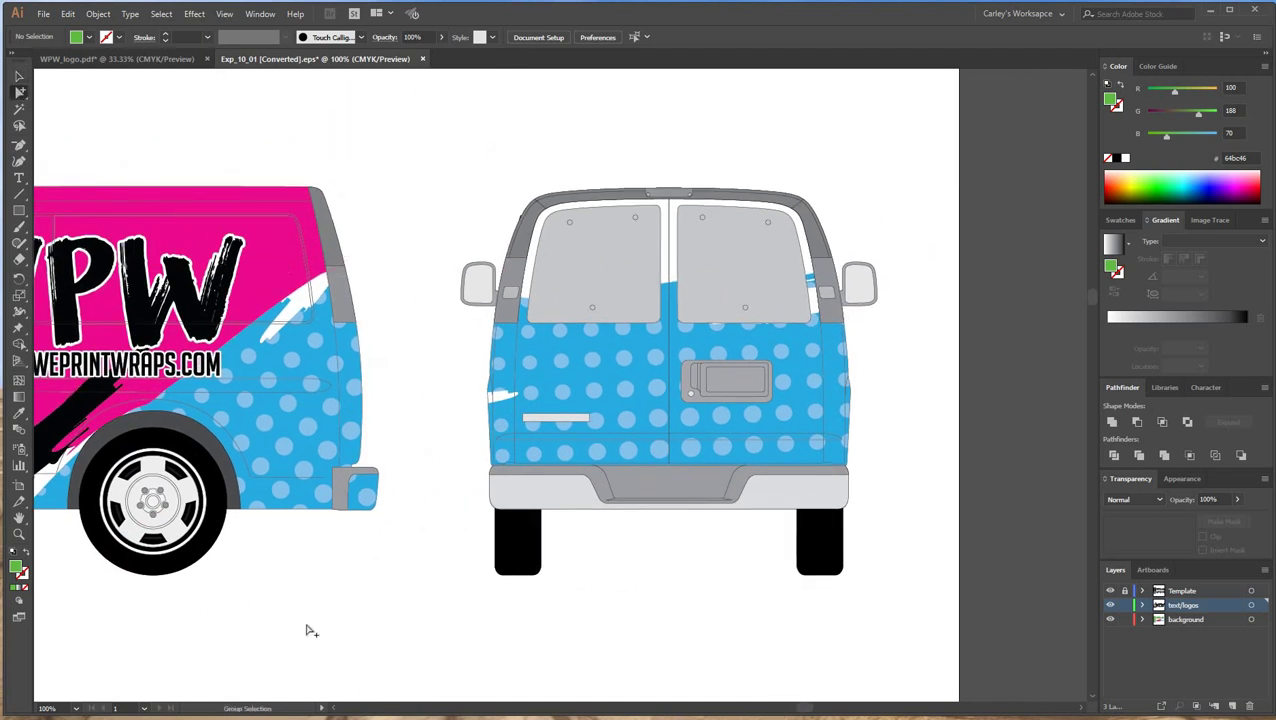
pyautogui.click(276, 256)
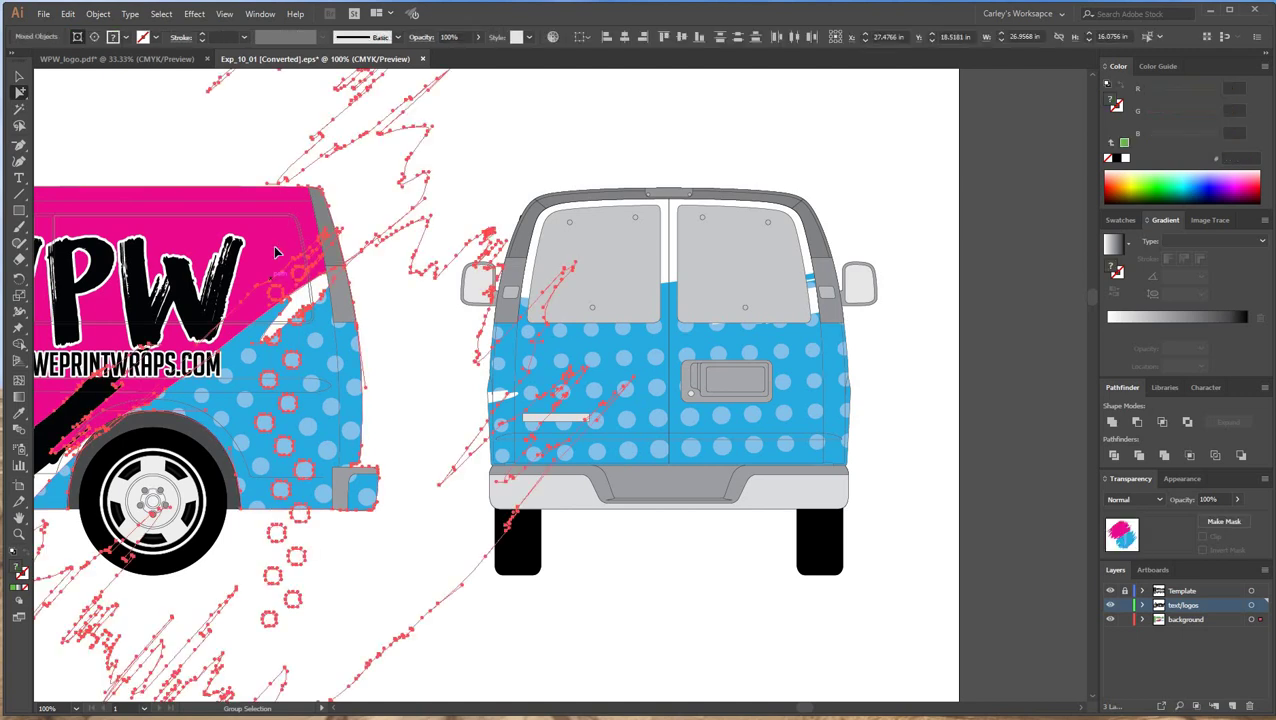
pyautogui.click(278, 187)
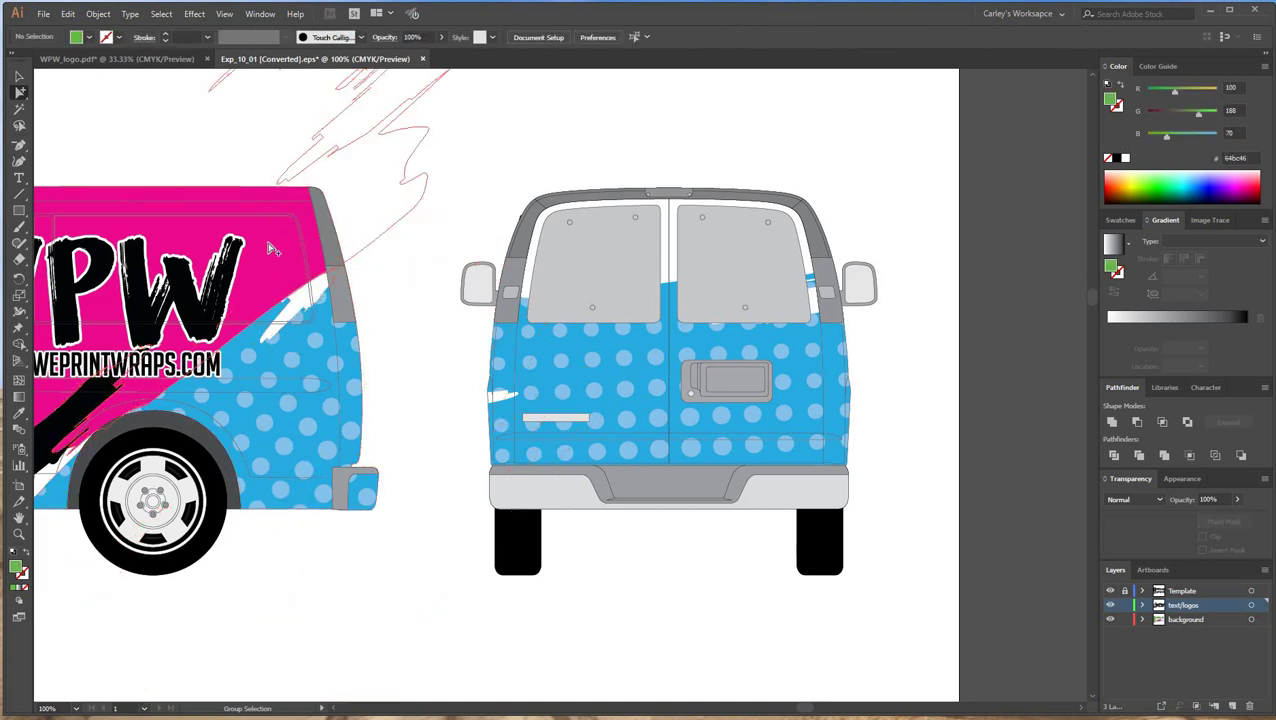
pyautogui.click(270, 246)
pyautogui.hotkey('ctrl', 'c')
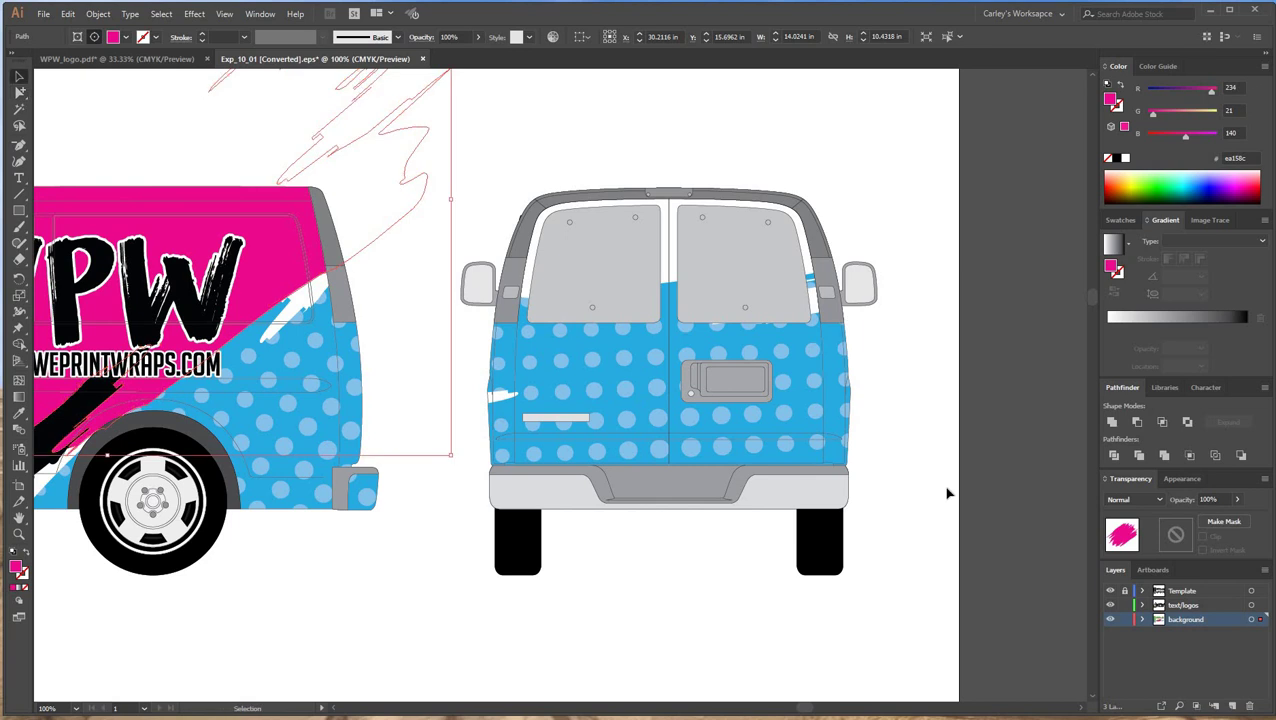
pyautogui.press('Delete')
# Paste the magenta brush stroke at the rear view, rotate it roughly horizontal, and position it over the upper doors.
pyautogui.hscroll(3, 824, 508)
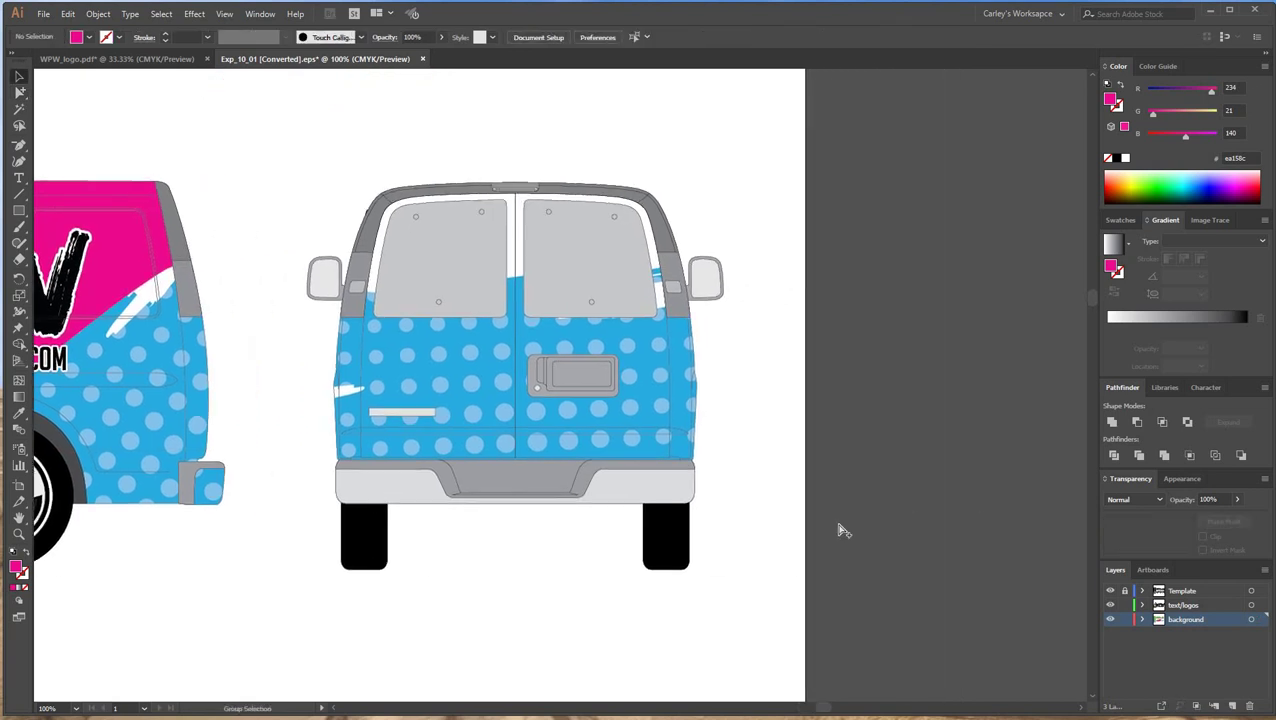
pyautogui.hotkey('ctrl', 'z')
pyautogui.click(868, 432)
pyautogui.moveTo(808, 386)
pyautogui.mouseDown()
pyautogui.moveTo(814, 373)
pyautogui.moveTo(709, 205)
pyautogui.moveTo(803, 195)
pyautogui.moveTo(908, 419)
pyautogui.moveTo(920, 413)
pyautogui.mouseUp()
pyautogui.click(858, 223)
pyautogui.click(932, 445)
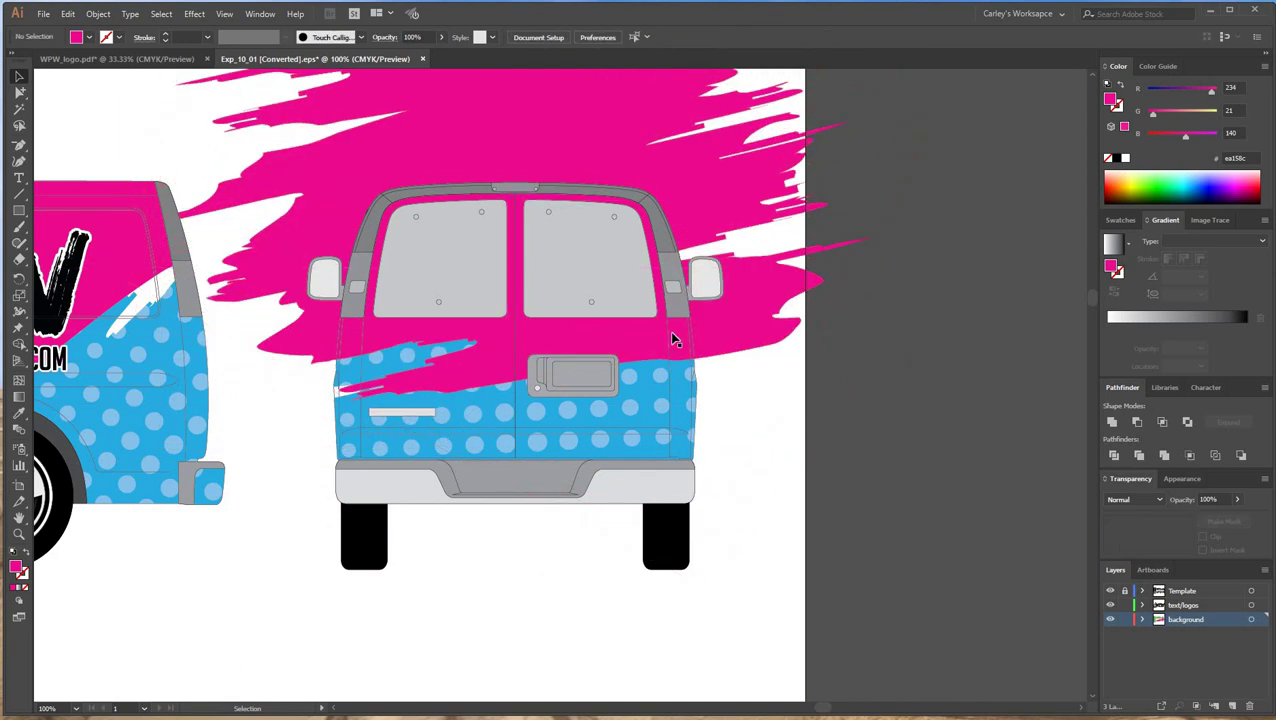
# Shift the magenta brush stroke up and to the left over the rear doors, and deselect it.
pyautogui.moveTo(712, 311)
pyautogui.mouseDown()
pyautogui.moveTo(684, 302)
pyautogui.moveTo(672, 275)
pyautogui.mouseUp()
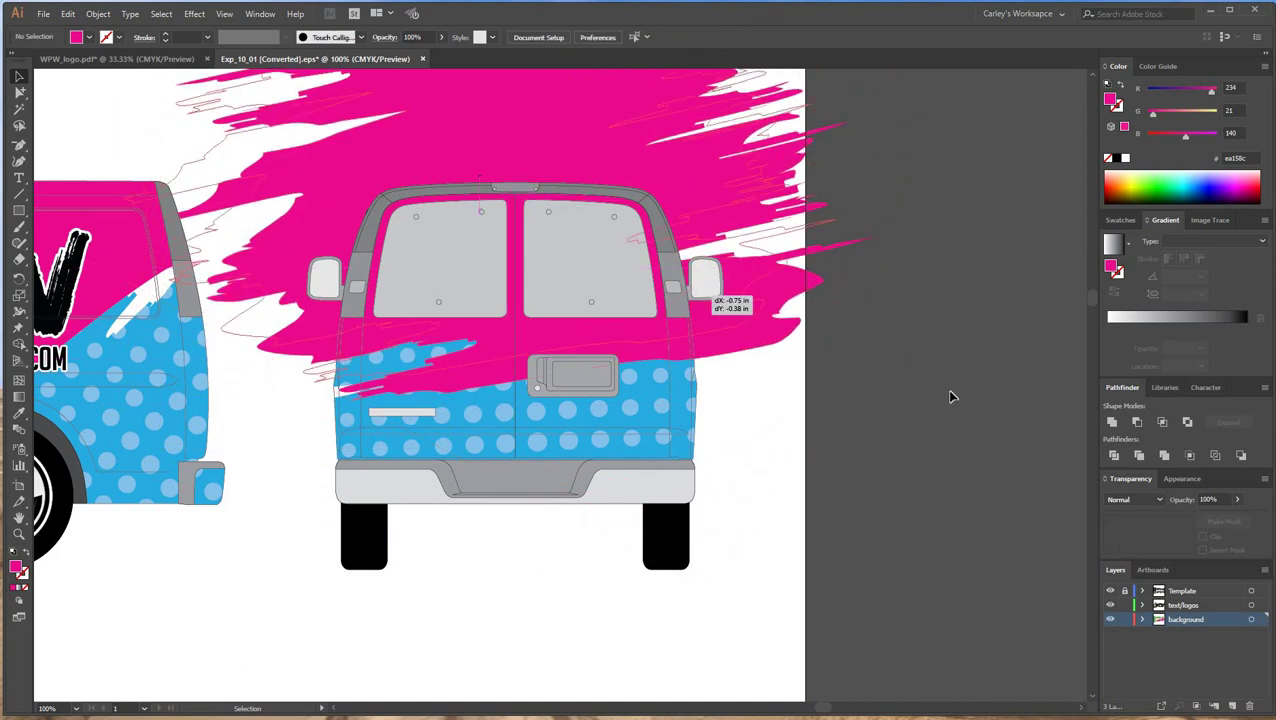
pyautogui.click(669, 379)
pyautogui.click(902, 487)
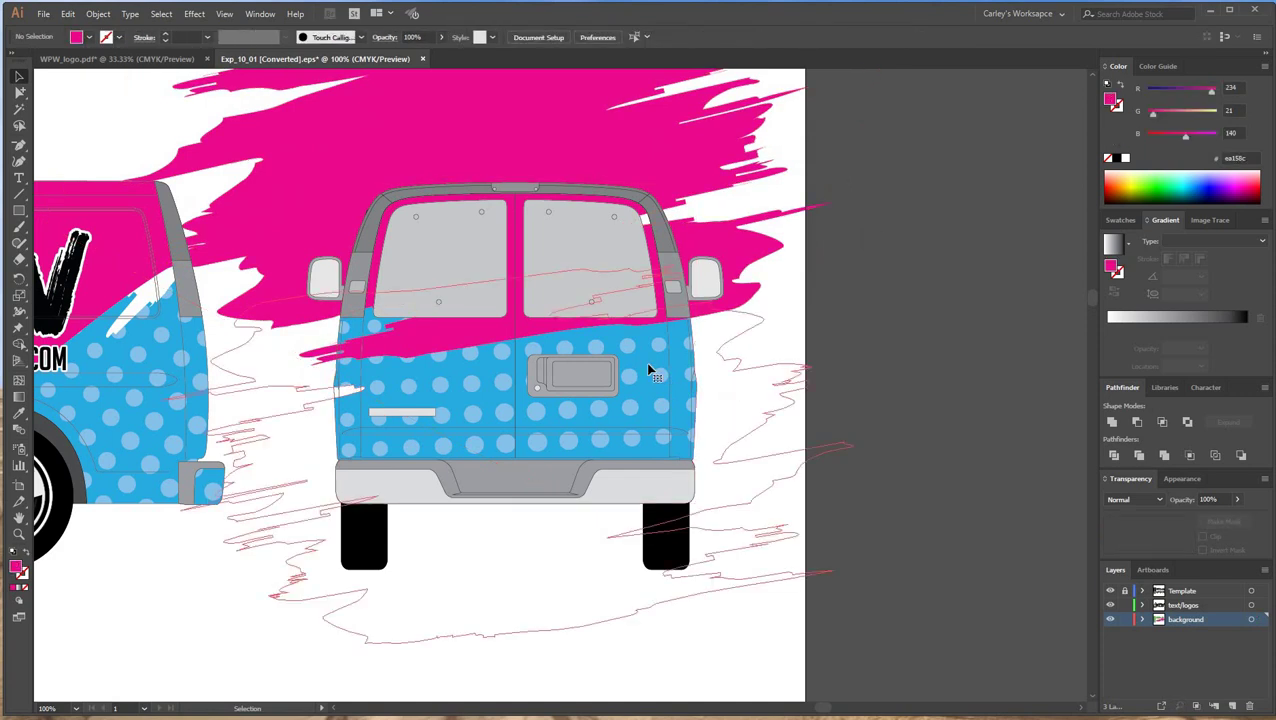
# Release the clipping mask on the rear view's blue dotted artwork.
pyautogui.click(654, 373)
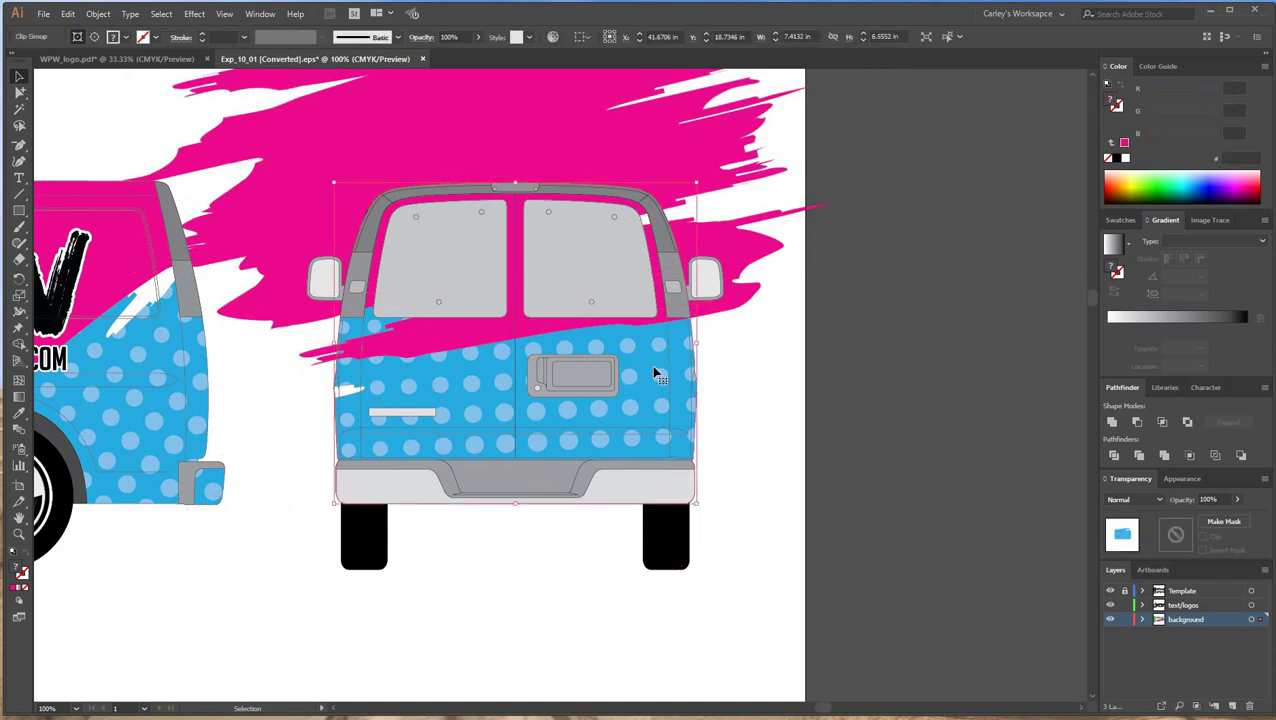
pyautogui.rightClick(654, 373)
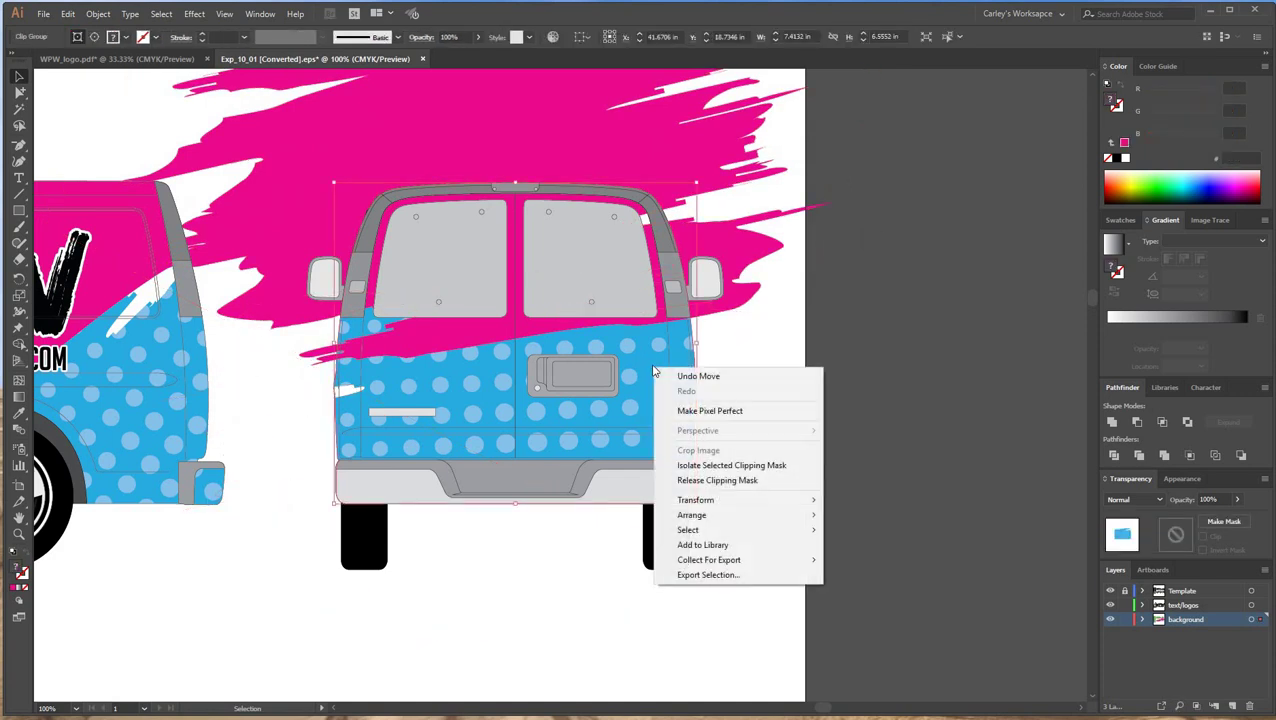
pyautogui.click(717, 480)
# Reposition the magenta brush stroke over the upper rear doors and send it to the back, behind the blue dotted stroke.
pyautogui.click(528, 133)
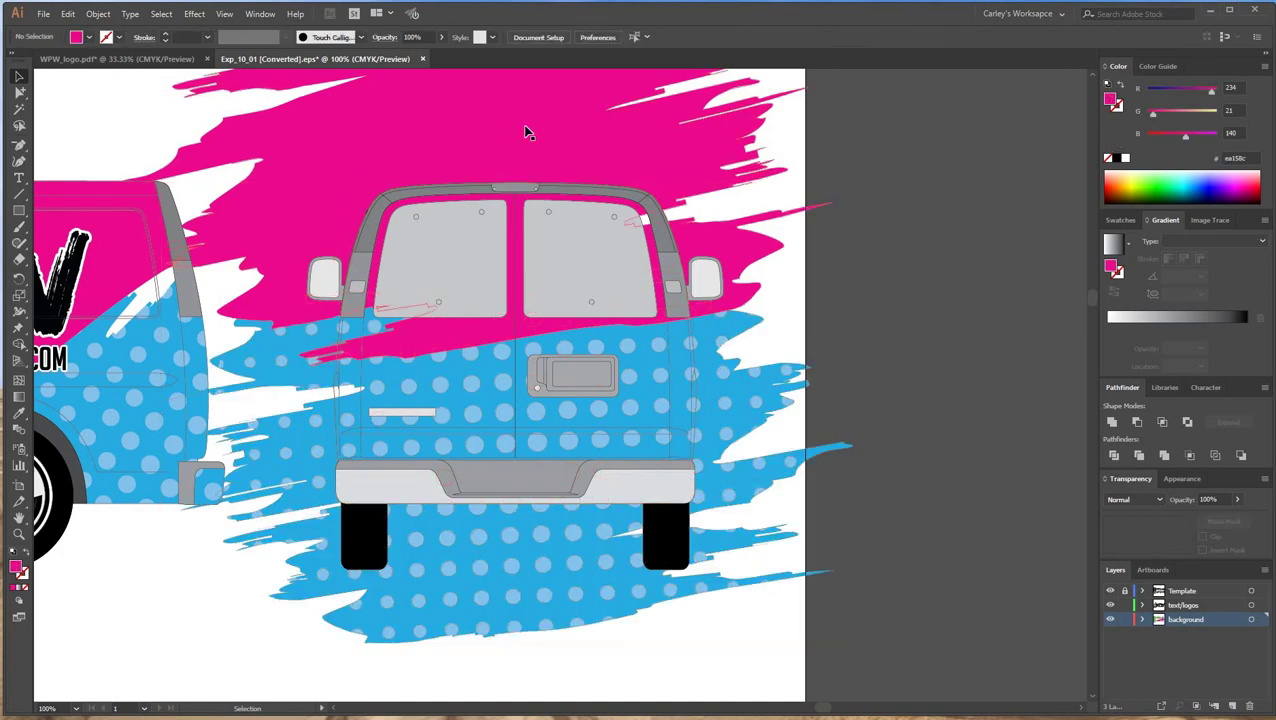
pyautogui.moveTo(541, 98); pyautogui.dragTo(592, 98)
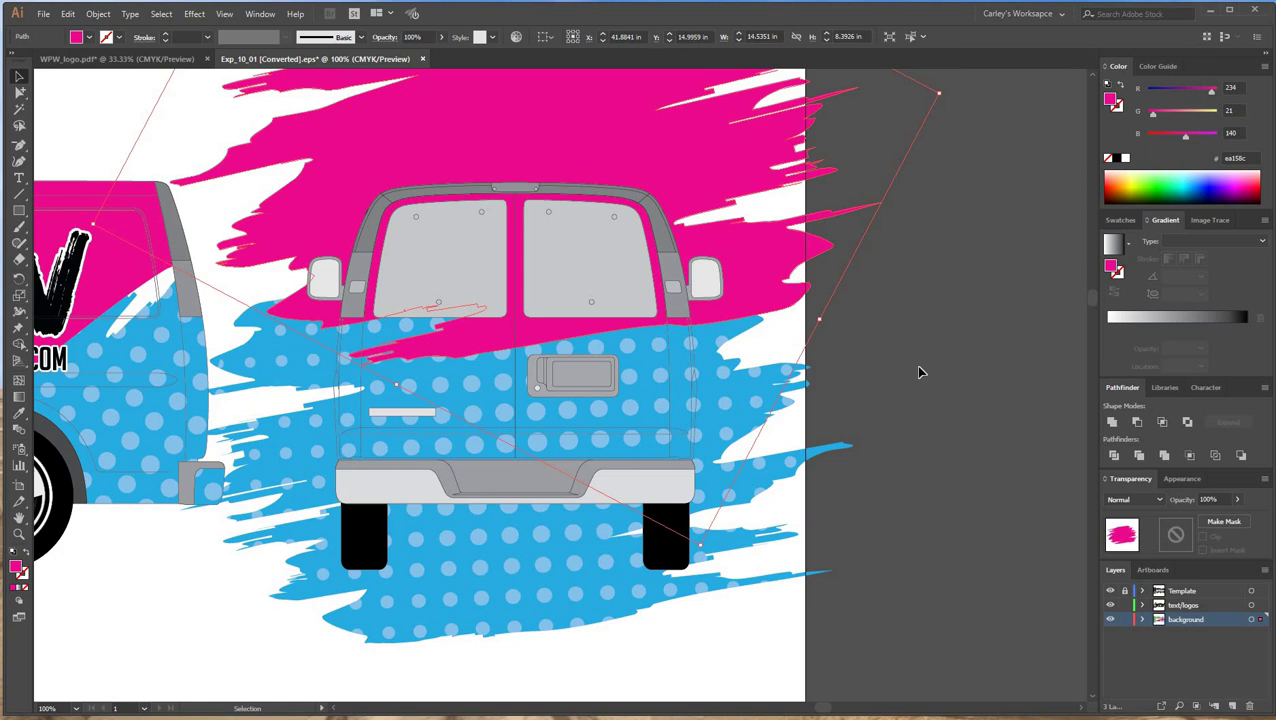
pyautogui.rightClick(558, 119)
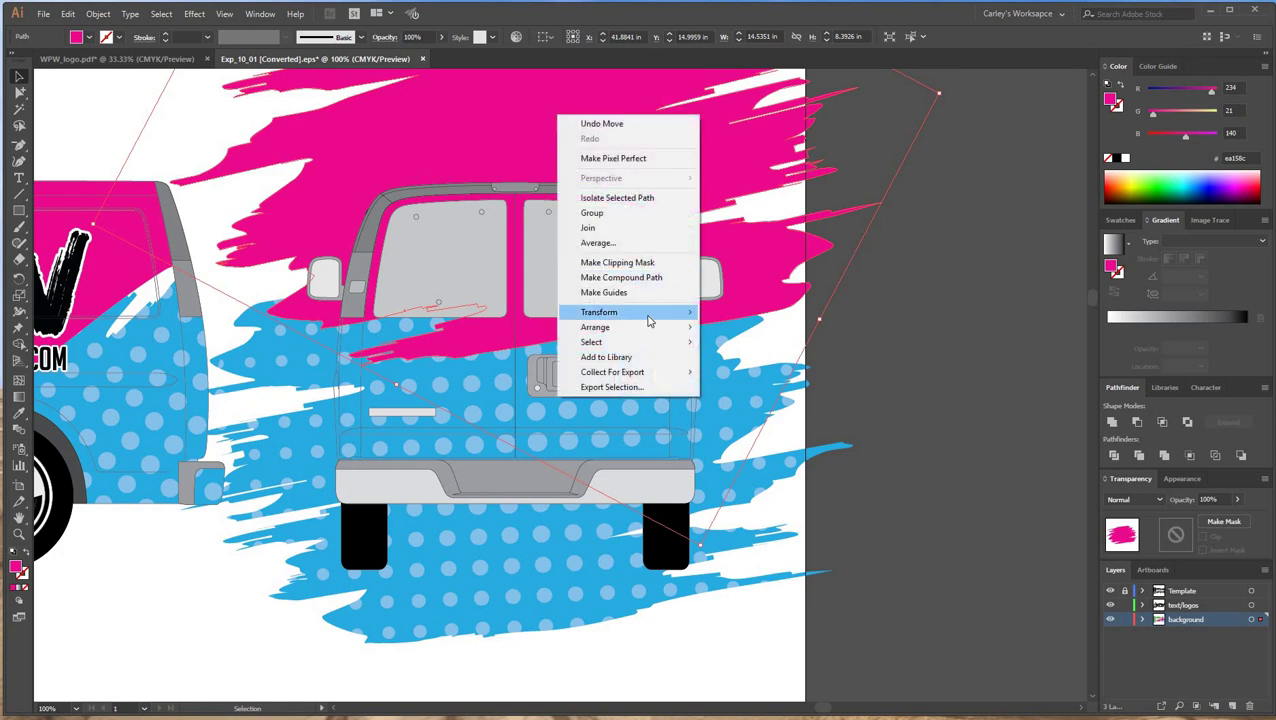
pyautogui.moveTo(634, 328)
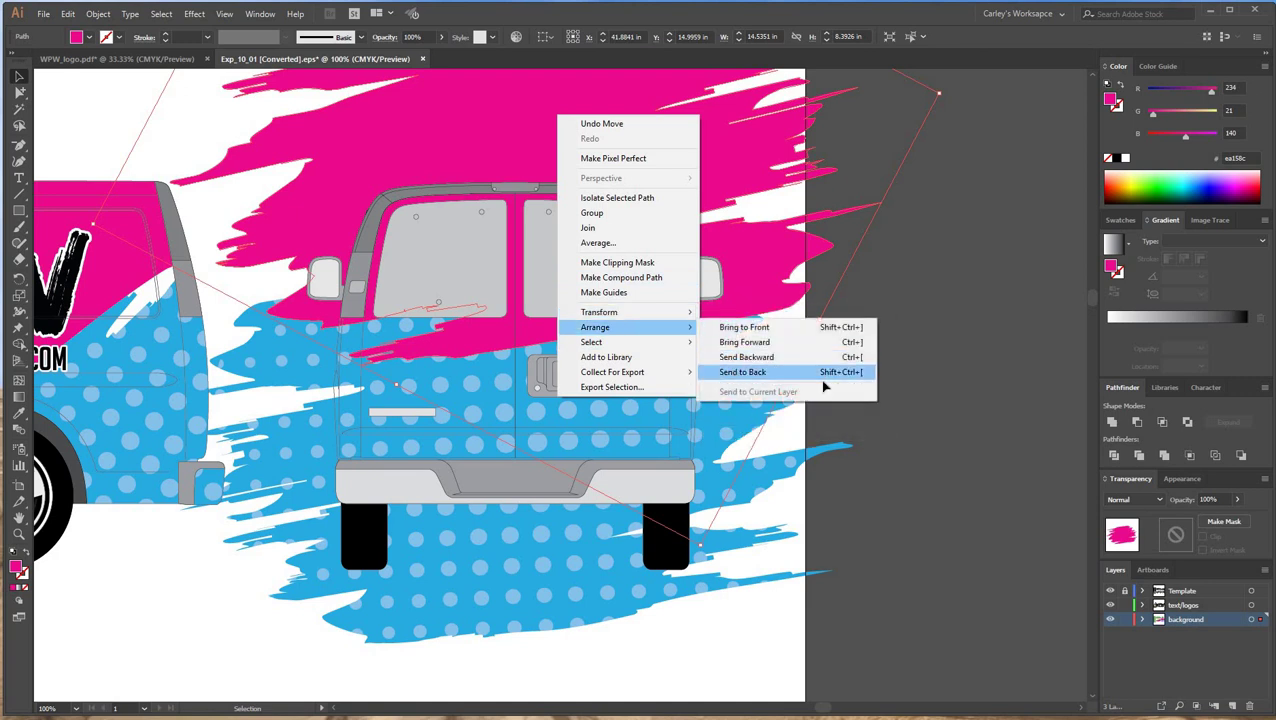
pyautogui.click(790, 373)
pyautogui.moveTo(661, 142); pyautogui.dragTo(636, 147)
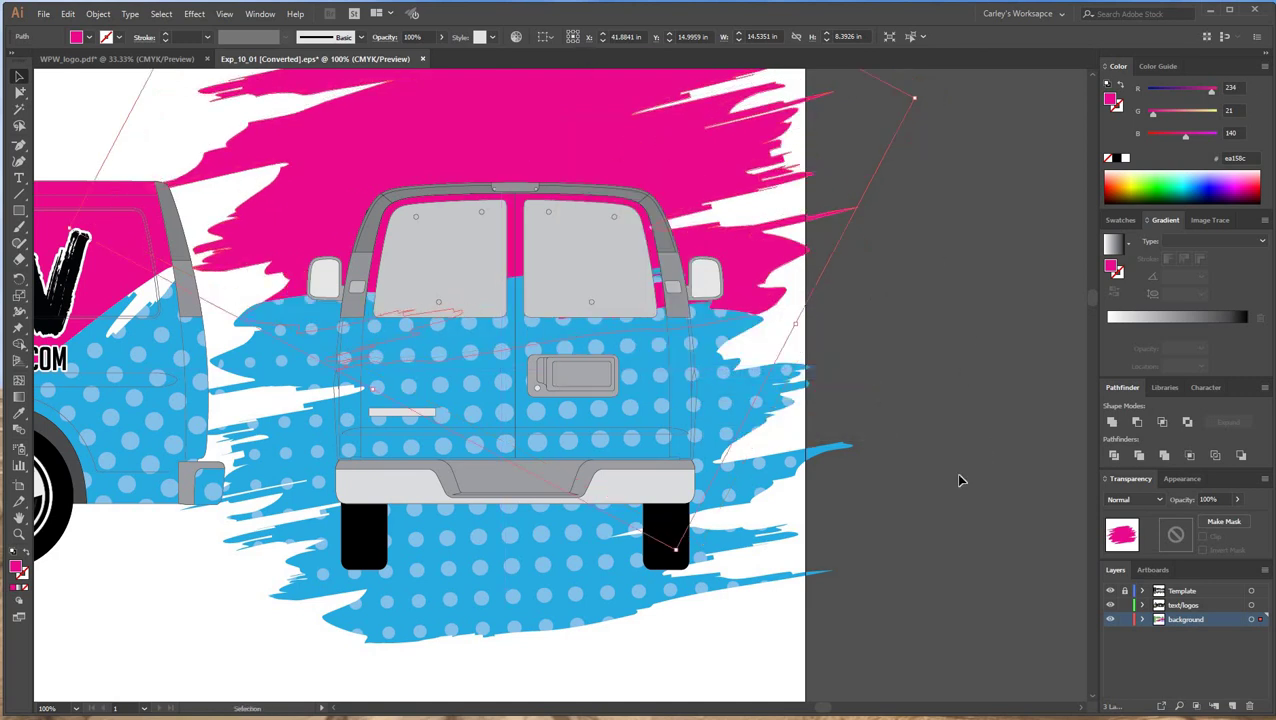
# Make one clipping mask from the rear body shape, the blue dotted stroke and the magenta stroke, and deselect the result.
pyautogui.hotkey('ctrl', 'a')
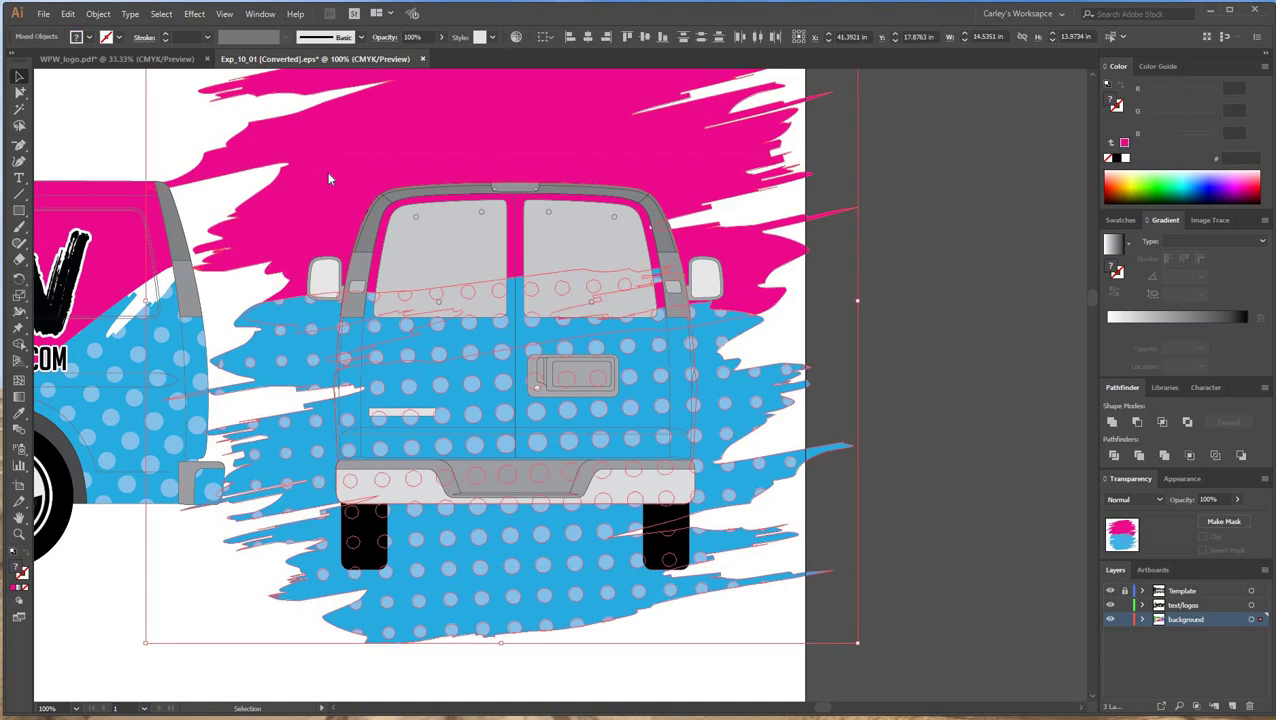
pyautogui.rightClick(330, 175)
pyautogui.click(376, 273)
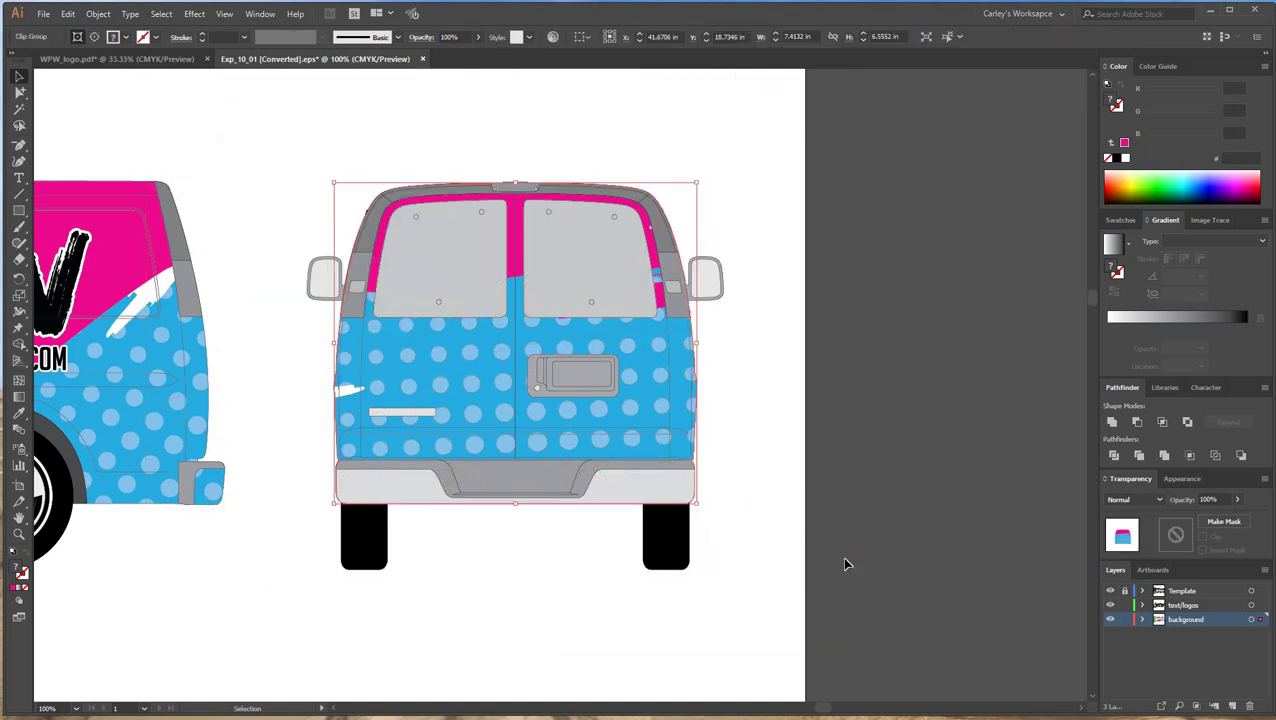
pyautogui.click(646, 580)
pyautogui.hscroll(-10, 764, 531)
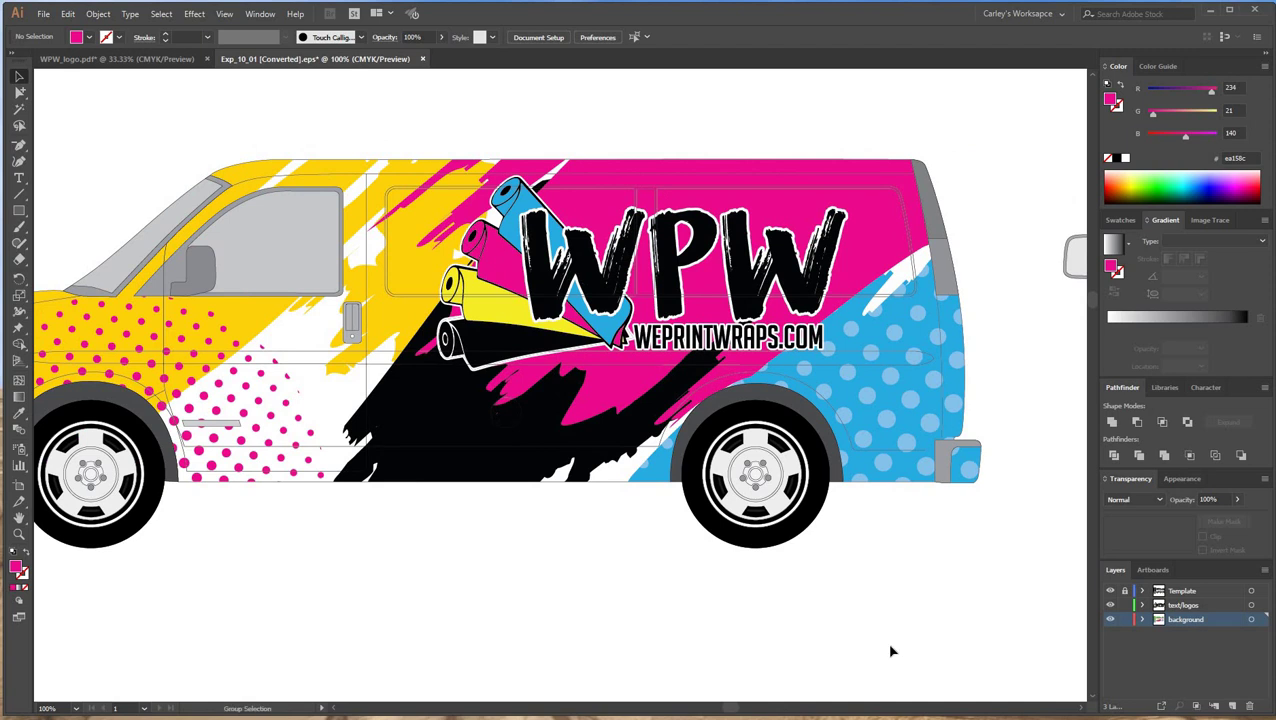
pyautogui.hotkey('ctrl', '-')
pyautogui.hotkey('ctrl', '-')
pyautogui.keyDown('space'); pyautogui.moveTo(967, 588); pyautogui.dragTo(931, 553); pyautogui.keyUp('space')
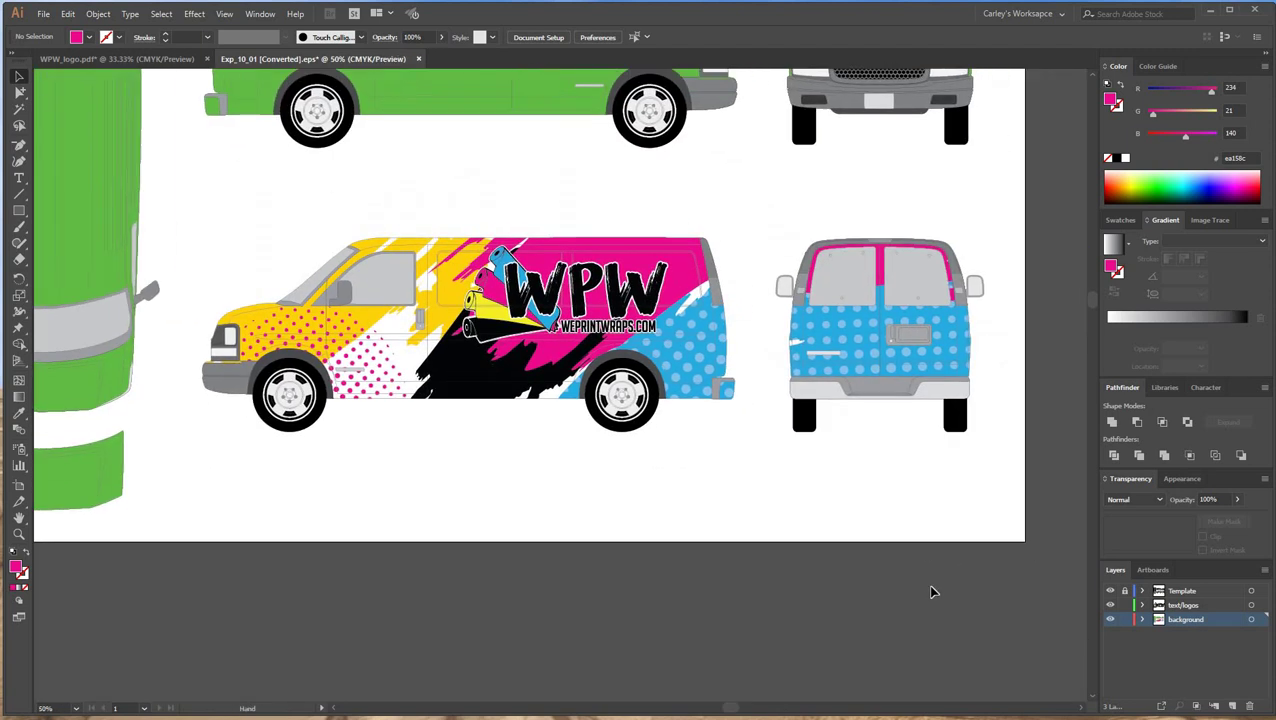